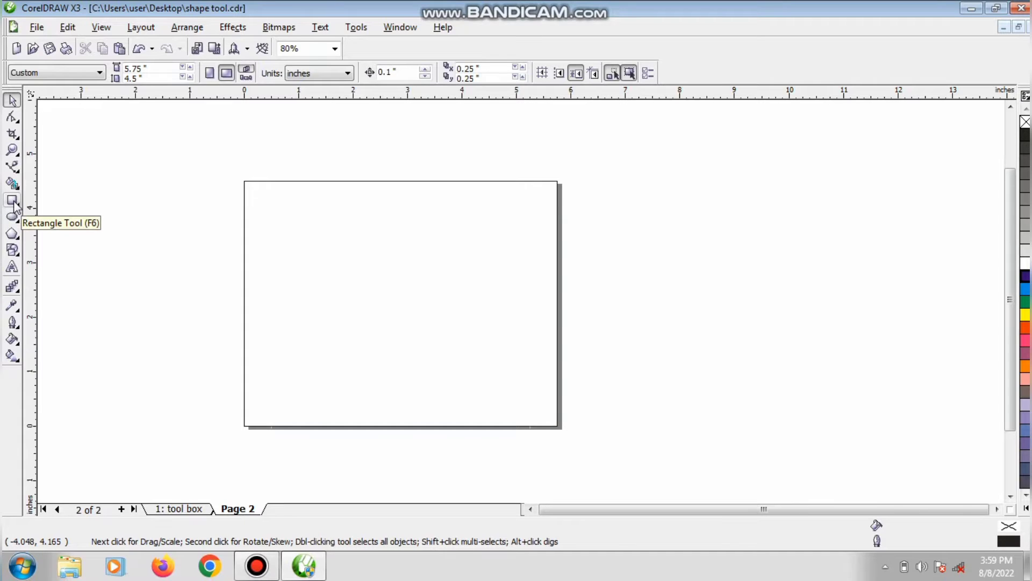
Draw a rectangle about 4.26 by 1.64 inches on the page's upper half and a square about 1.14 inches wide below it
{"action": "left_click", "coordinate": [12, 201]}
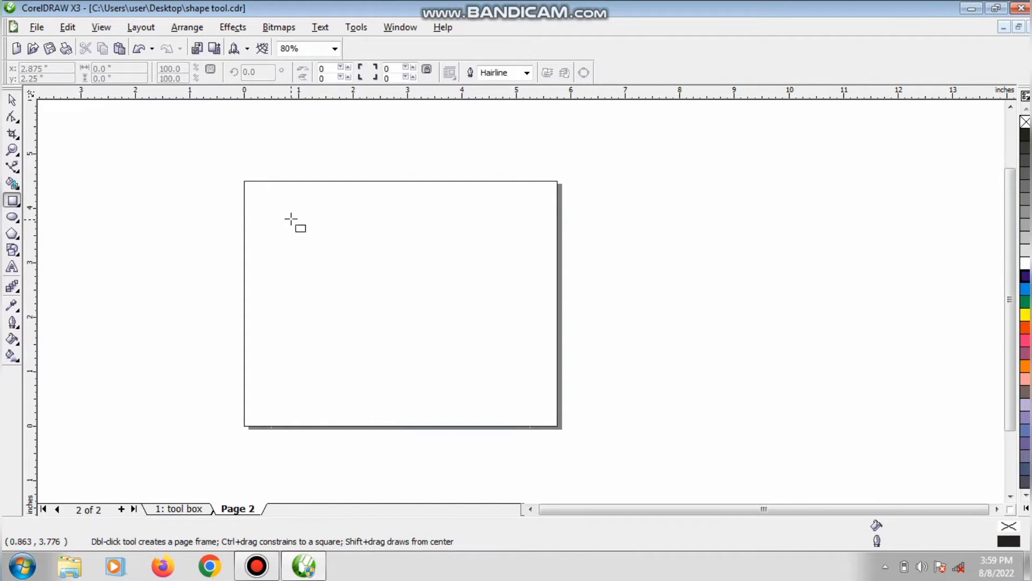
{"action": "left_click_drag", "start_coordinate": [291, 219], "coordinate": [524, 308]}
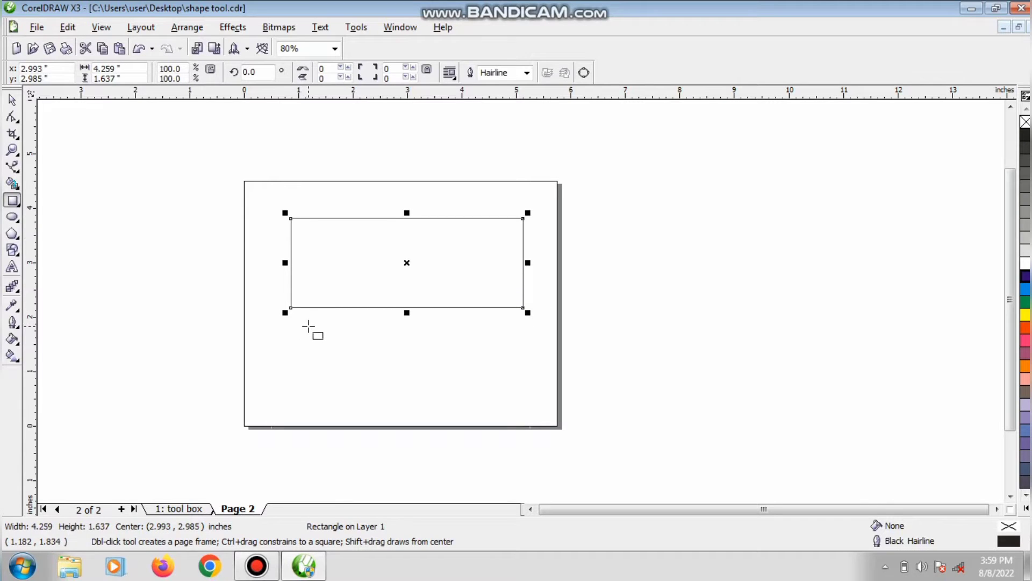
{"action": "mouse_move", "coordinate": [309, 338]}
{"action": "left_mouse_down"}
{"action": "mouse_move", "coordinate": [358, 386]}
{"action": "mouse_move", "coordinate": [341, 368]}
{"action": "mouse_move", "coordinate": [314, 386]}
{"action": "left_mouse_up"}
{"action": "left_click", "coordinate": [11, 100]}
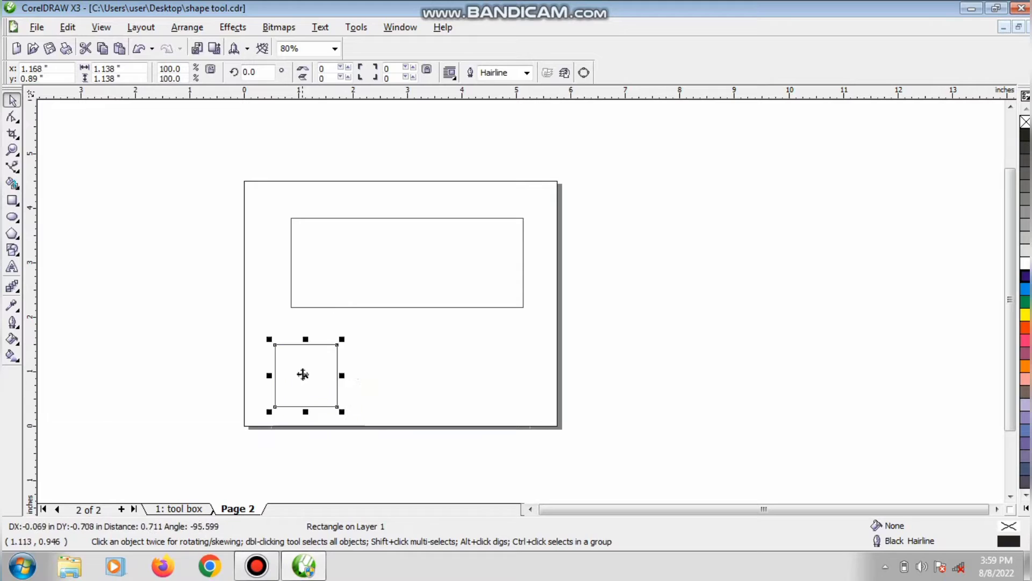
Draw a rectangle about 4.04 by 2.51 inches to the right of the page and a square placed over the page's upper-left corner
{"action": "left_click", "coordinate": [12, 200]}
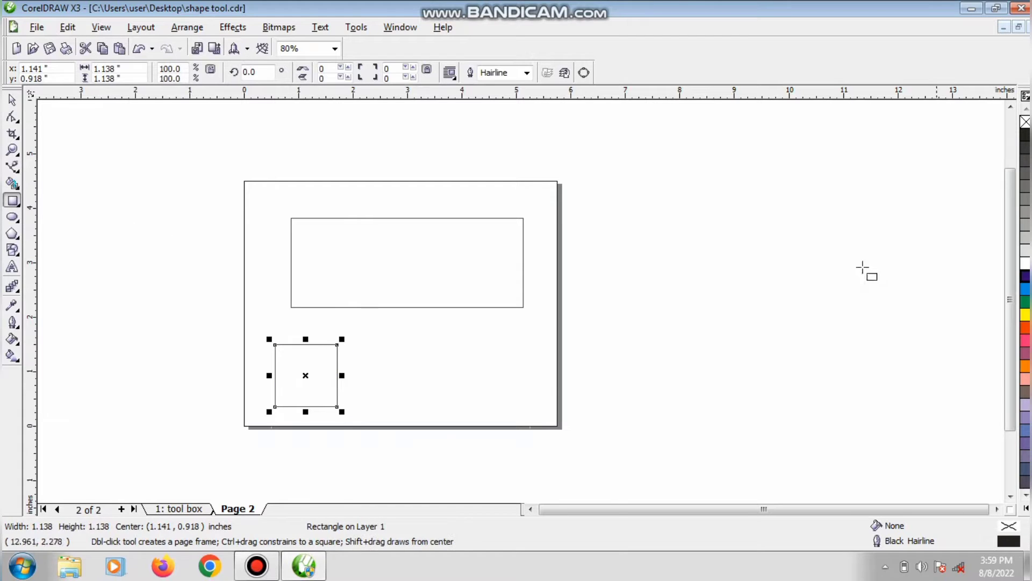
{"action": "left_click_drag", "start_coordinate": [615, 192], "coordinate": [835, 329]}
{"action": "left_click_drag", "start_coordinate": [682, 362], "coordinate": [746, 424]}
{"action": "key", "text": "space"}
{"action": "left_click_drag", "start_coordinate": [686, 360], "coordinate": [201, 188]}
Skew the rectangle beside the page horizontally into a parallelogram and make a more strongly slanted copy sharing its top edge
{"action": "left_click", "coordinate": [719, 239]}
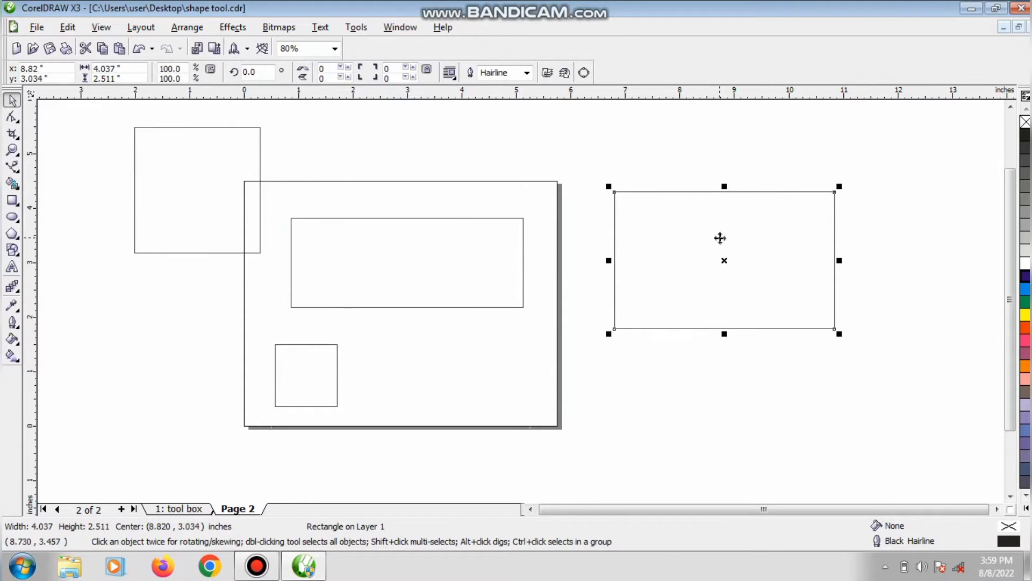
{"action": "left_click", "coordinate": [720, 239]}
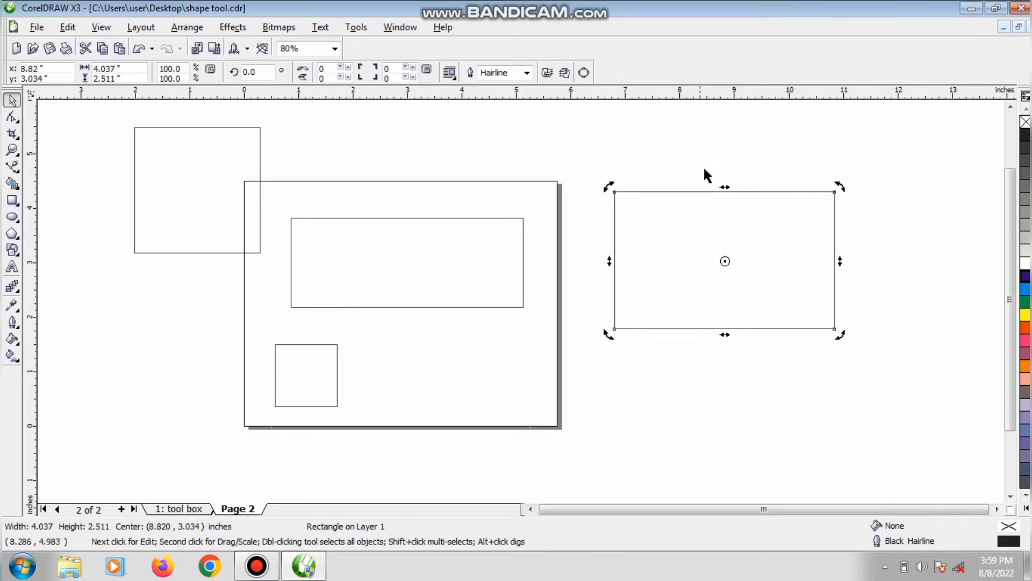
{"action": "left_click_drag", "start_coordinate": [724, 186], "coordinate": [844, 211]}
{"action": "left_click_drag", "start_coordinate": [783, 332], "coordinate": [719, 348]}
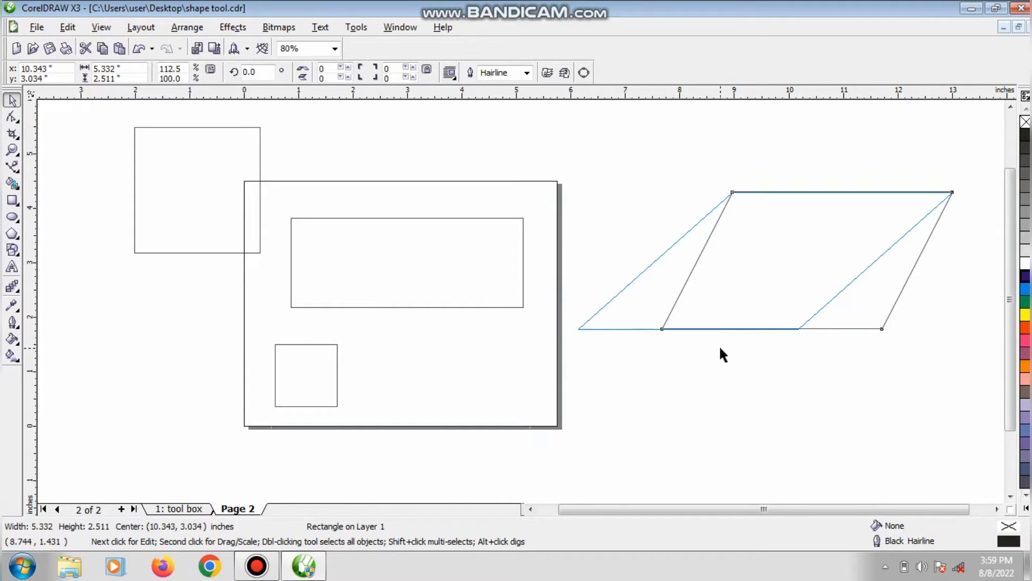
Fill the front parallelogram with cyan and the one behind it with red
{"action": "left_click", "coordinate": [1024, 289]}
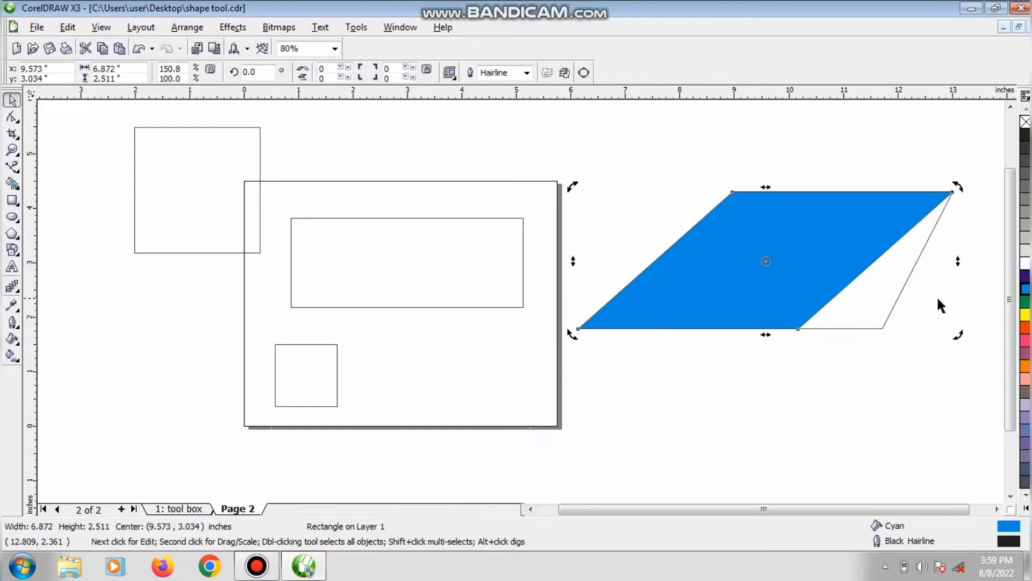
{"action": "left_click", "coordinate": [937, 299]}
{"action": "left_click", "coordinate": [1026, 328]}
{"action": "left_click", "coordinate": [798, 463]}
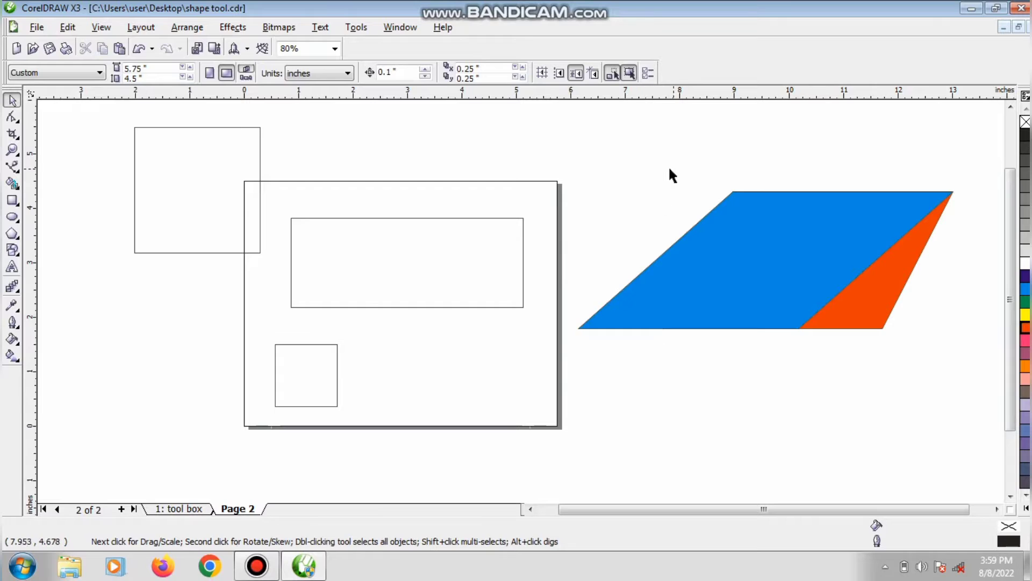
Fill the small square from the page with yellow and place it above the left end of the parallelograms
{"action": "left_click_drag", "start_coordinate": [337, 360], "coordinate": [792, 232]}
{"action": "left_click", "coordinate": [1026, 315]}
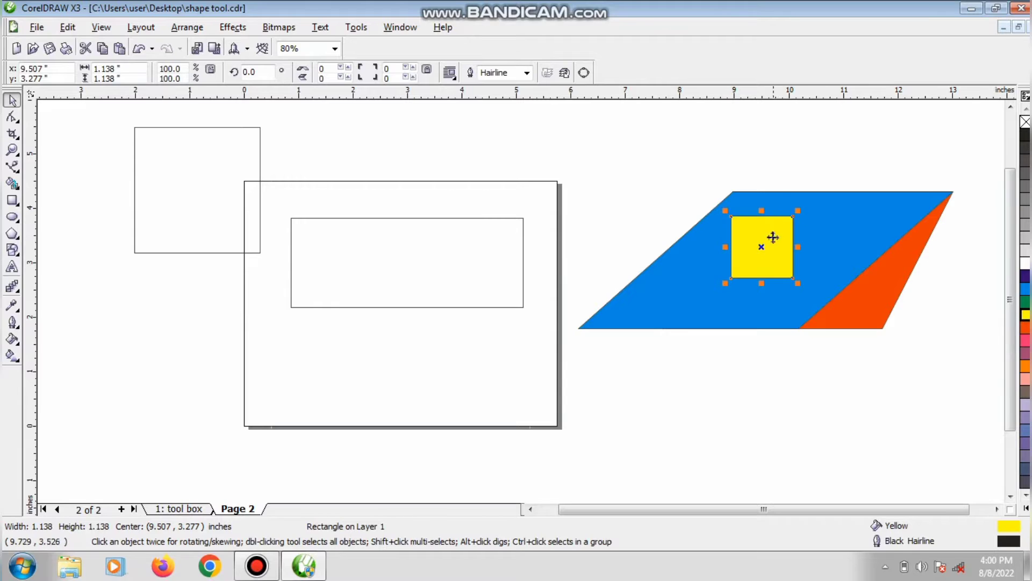
{"action": "left_click_drag", "start_coordinate": [773, 237], "coordinate": [637, 137]}
{"action": "left_click", "coordinate": [692, 196]}
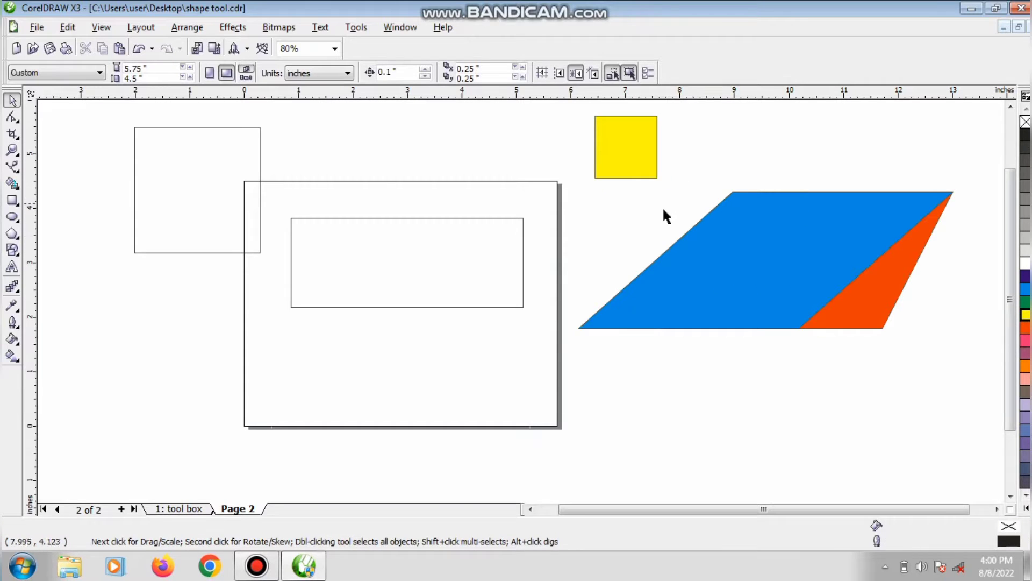
Draw a rectangle about 2.33 by 1.83 inches at the page's bottom and one about 8.76 by 1.57 inches placed across the page's top
{"action": "left_click", "coordinate": [380, 217]}
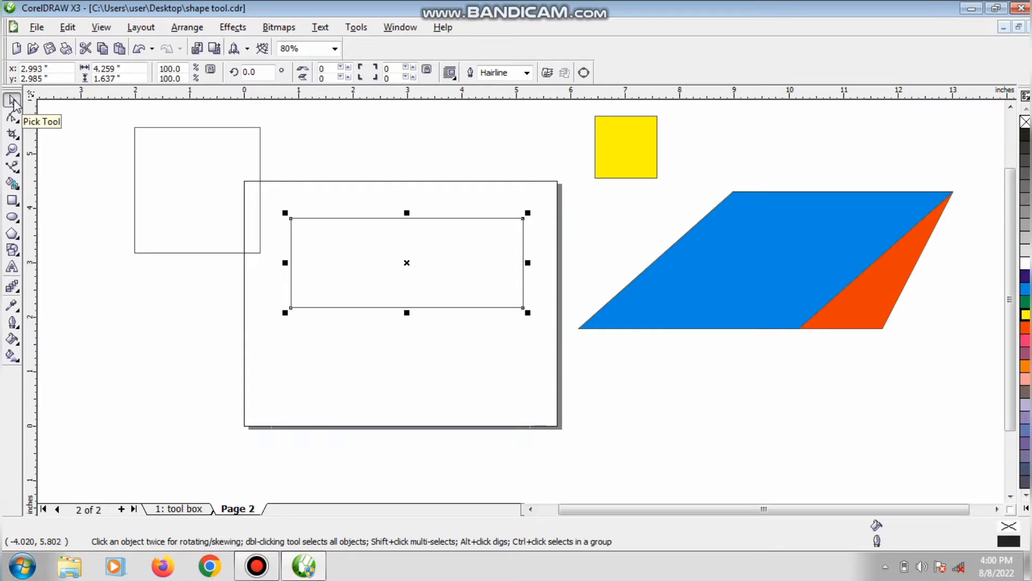
{"action": "left_click", "coordinate": [12, 200]}
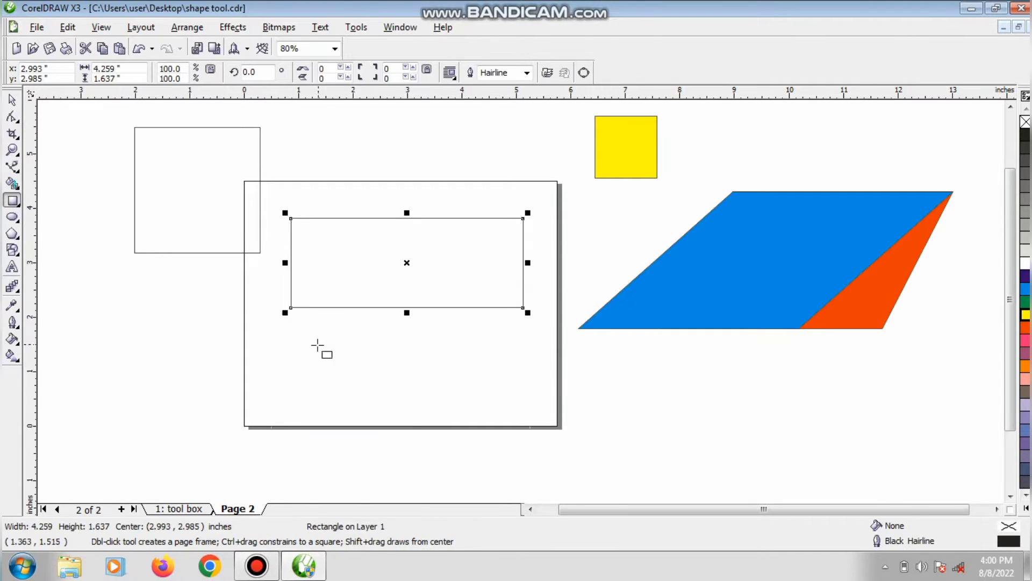
{"action": "left_click_drag", "start_coordinate": [283, 342], "coordinate": [296, 346]}
{"action": "left_click_drag", "start_coordinate": [341, 385], "coordinate": [409, 441]}
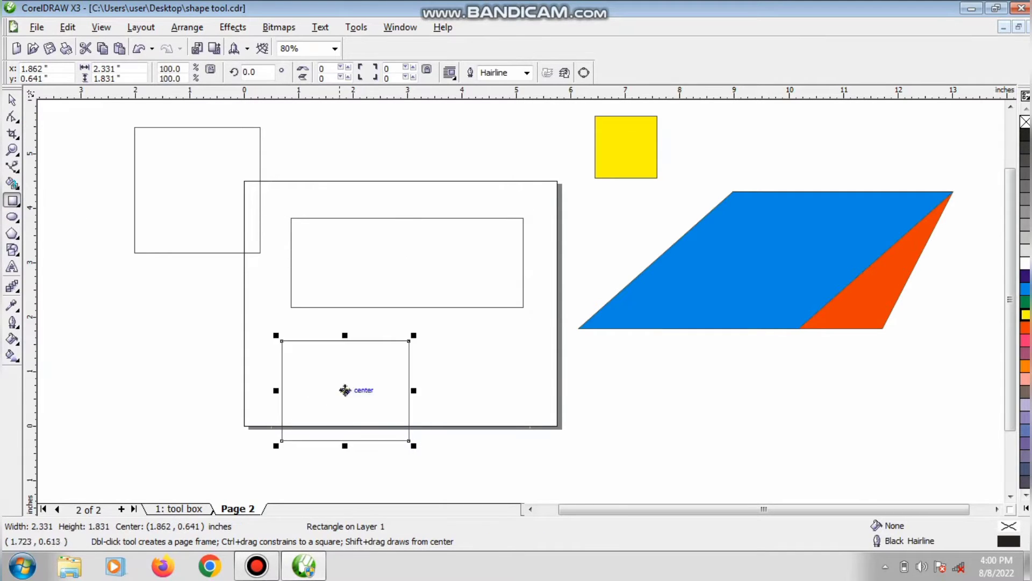
{"action": "left_click_drag", "start_coordinate": [374, 401], "coordinate": [853, 315]}
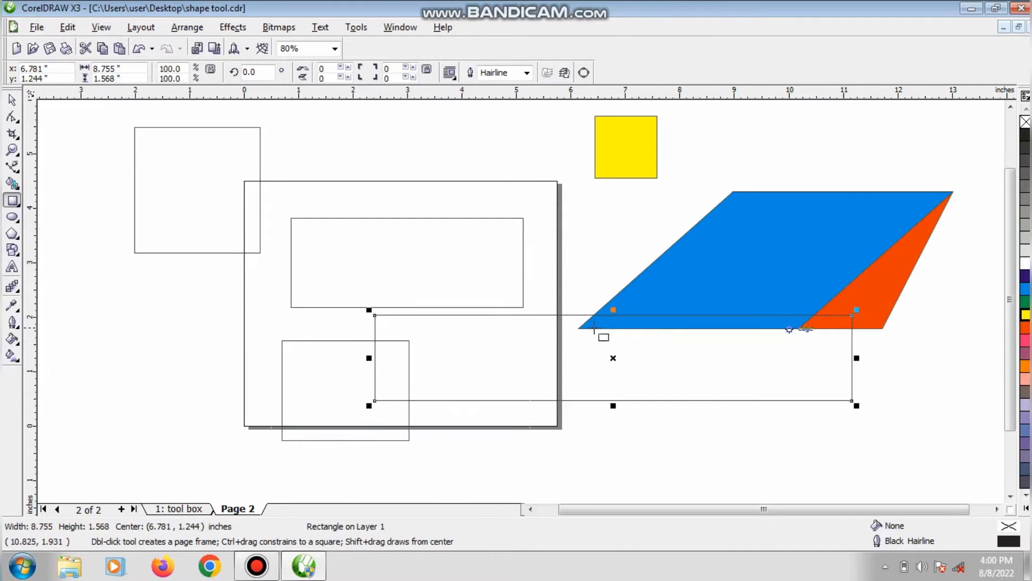
{"action": "left_click_drag", "start_coordinate": [613, 357], "coordinate": [333, 141]}
Enlarge the bottom rectangle proportionally to about 2.6 by 2.04 inches and move it up inside the page
{"action": "left_click", "coordinate": [357, 341]}
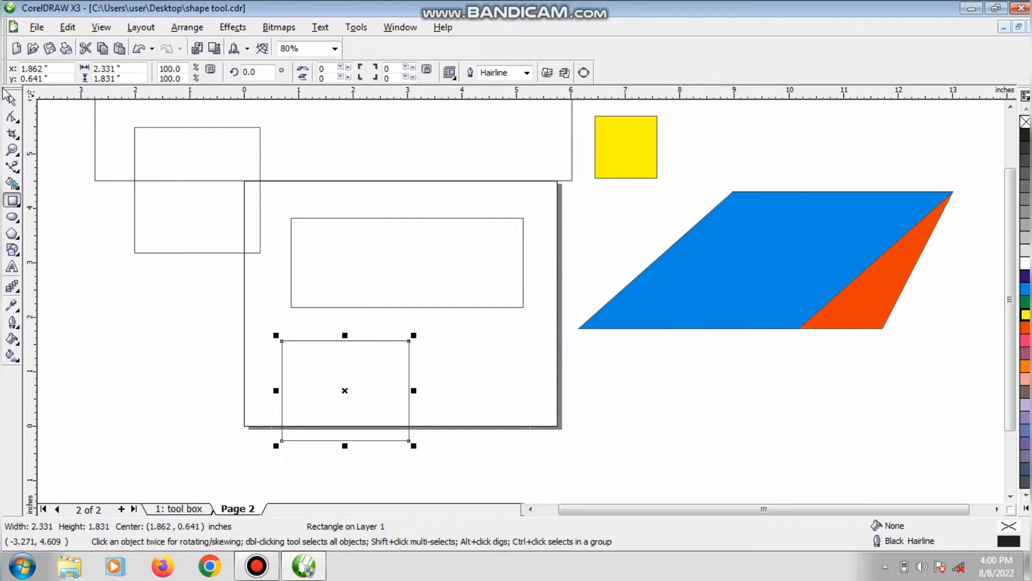
{"action": "left_click", "coordinate": [12, 100]}
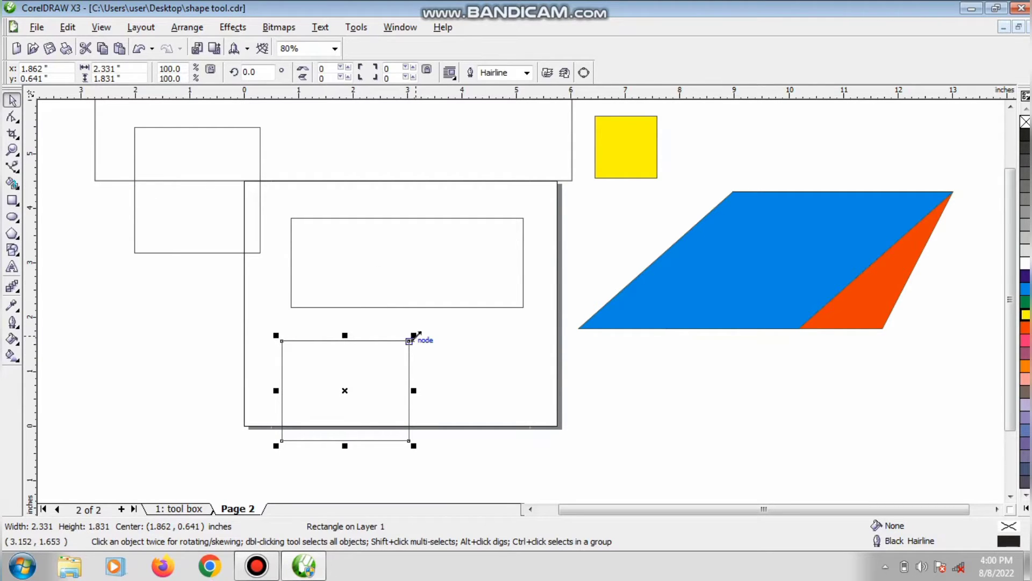
{"action": "left_click_drag", "start_coordinate": [414, 335], "coordinate": [469, 322]}
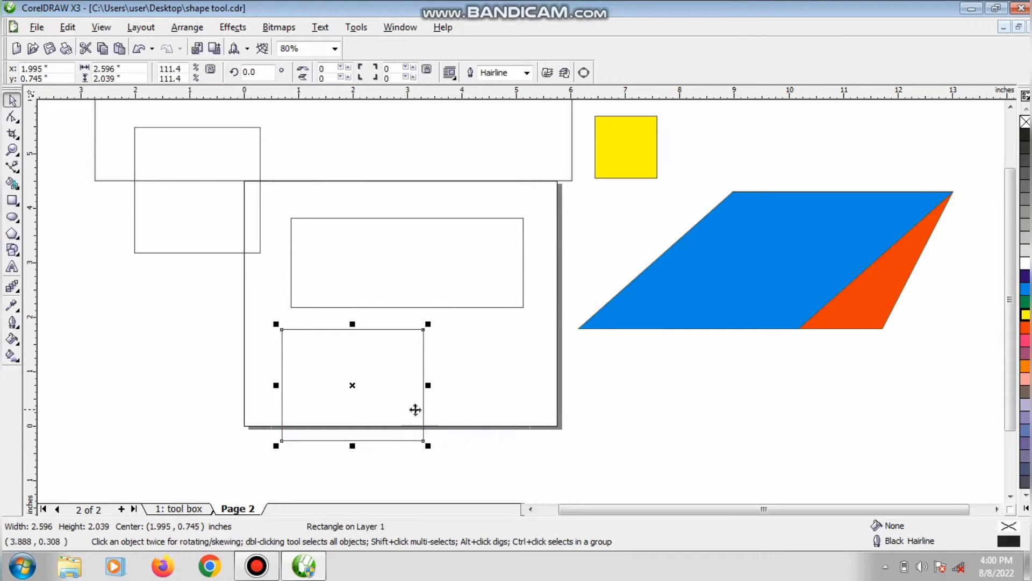
{"action": "left_click_drag", "start_coordinate": [415, 410], "coordinate": [357, 377]}
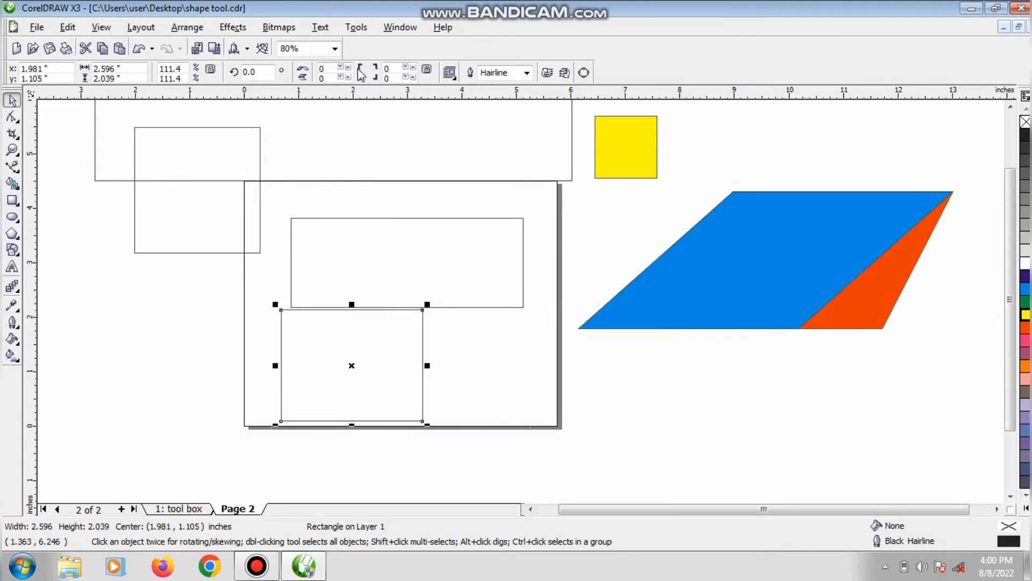
Round all four corners of the selected rectangle with a corner roundness of 25
{"action": "left_click", "coordinate": [399, 68]}
{"action": "type", "text": "25"}
{"action": "key", "text": "Return"}
Move the rounded rectangle off the page to its left side and fill it with red
{"action": "left_click_drag", "start_coordinate": [377, 401], "coordinate": [172, 387]}
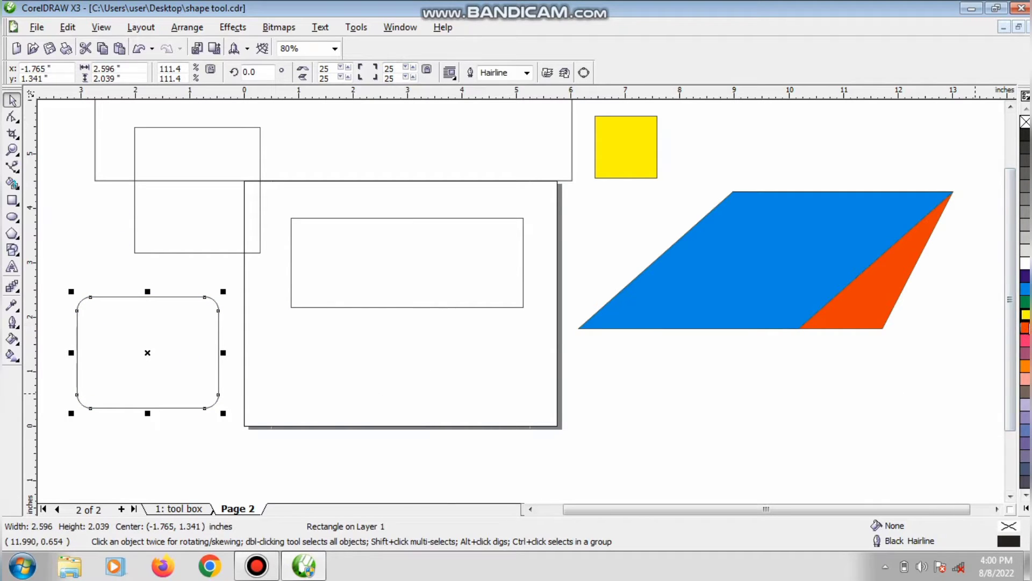
{"action": "left_click", "coordinate": [1025, 327]}
{"action": "left_click", "coordinate": [269, 352]}
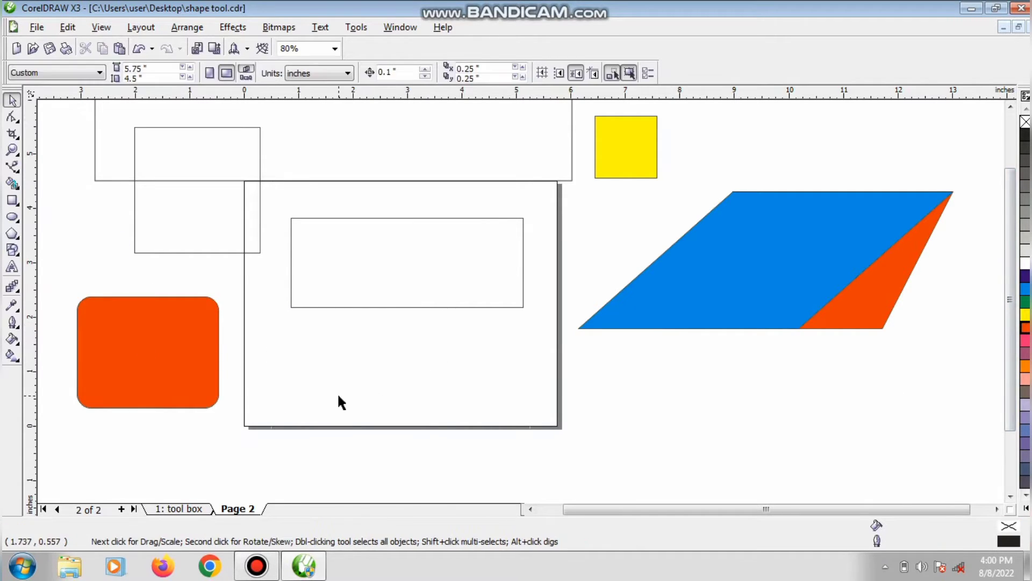
Draw a wide ellipse across the page's lower half and an upright ellipse about 1.4 by 2.94 inches right of the page
{"action": "left_click", "coordinate": [652, 164]}
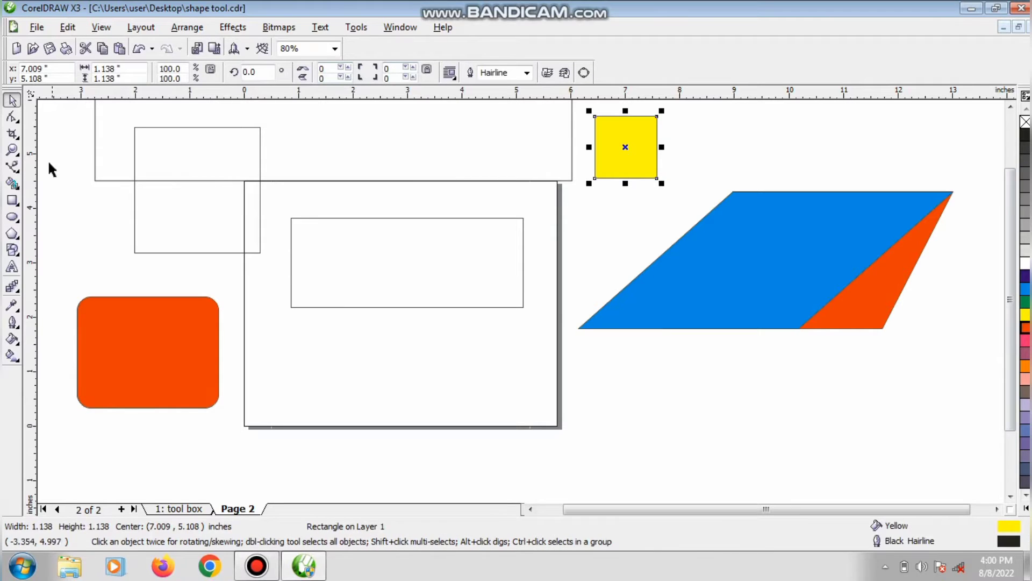
{"action": "left_click", "coordinate": [11, 207]}
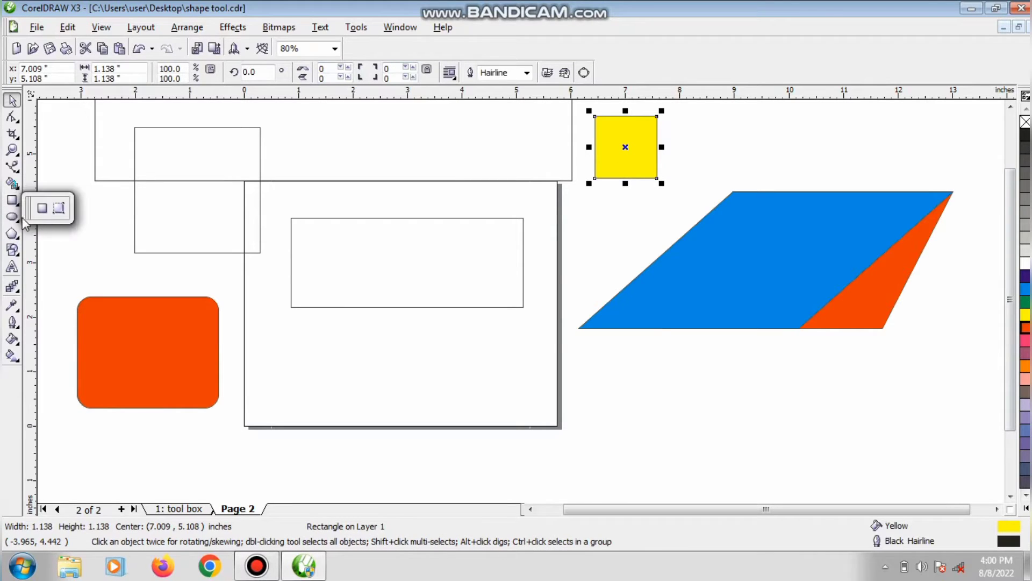
{"action": "left_click", "coordinate": [11, 216]}
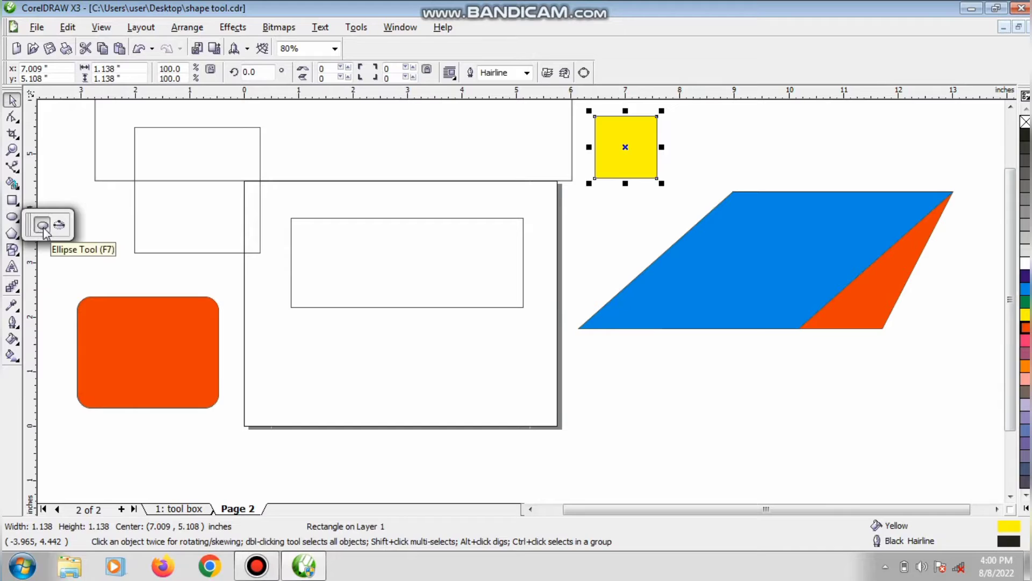
{"action": "left_click", "coordinate": [43, 226]}
{"action": "left_click_drag", "start_coordinate": [279, 329], "coordinate": [547, 405]}
{"action": "left_click_drag", "start_coordinate": [588, 235], "coordinate": [665, 397]}
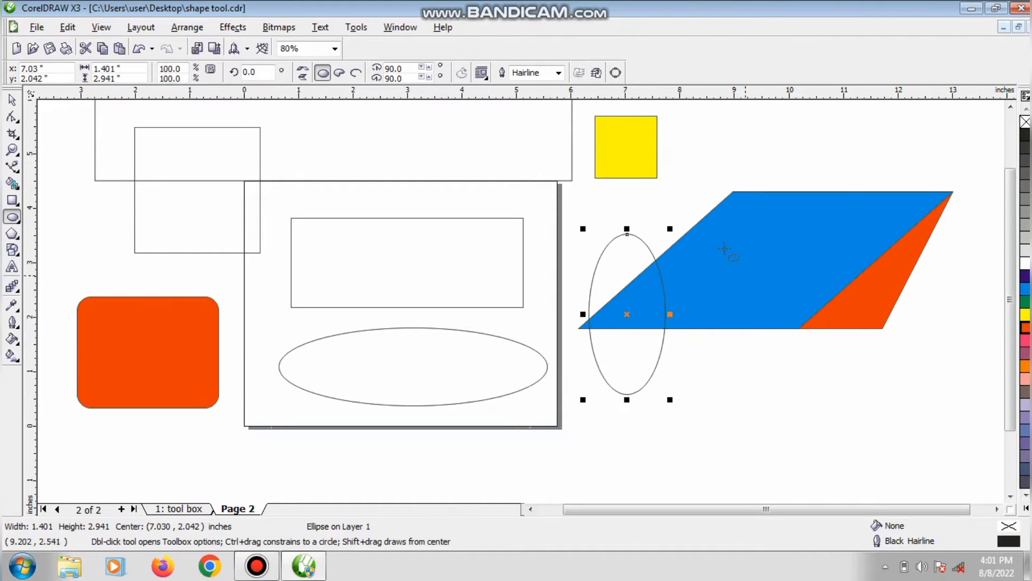
Create a cyan-filled circle about 5.25 inches across and position it over the page
{"action": "left_click_drag", "start_coordinate": [569, 87], "coordinate": [856, 335]}
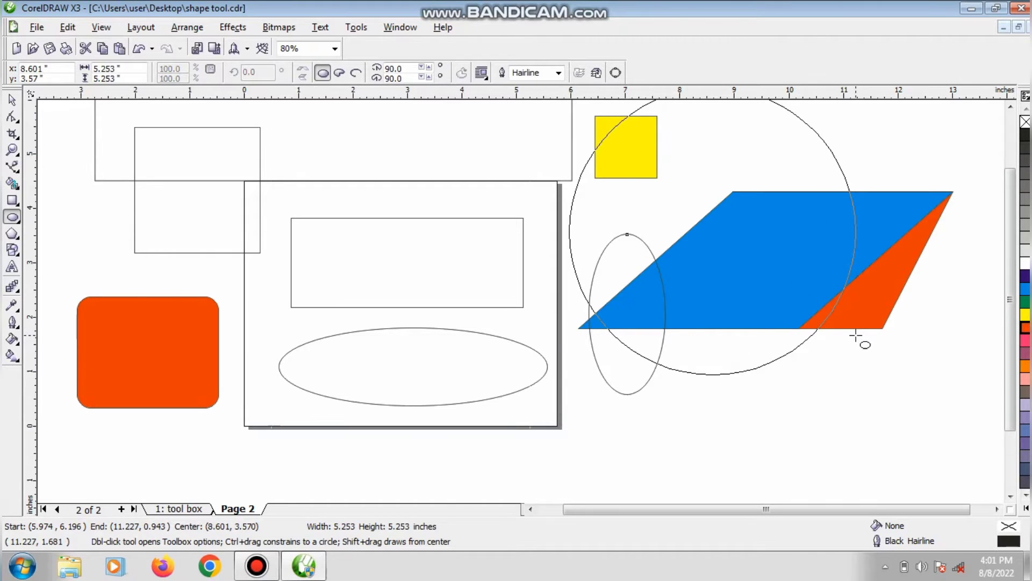
{"action": "left_click_drag", "start_coordinate": [856, 335], "coordinate": [856, 336]}
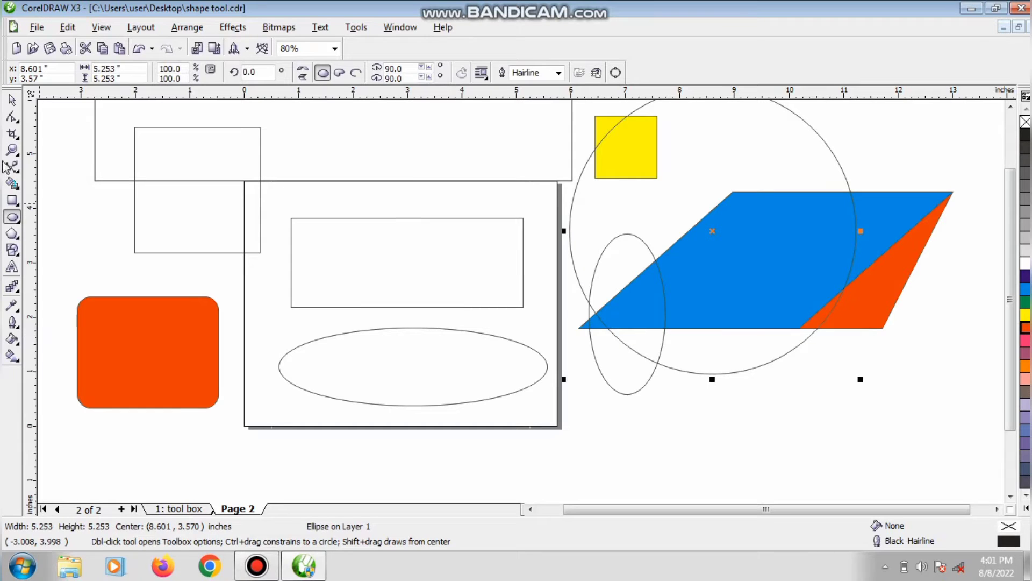
{"action": "left_click", "coordinate": [12, 100]}
{"action": "left_click", "coordinate": [1026, 288]}
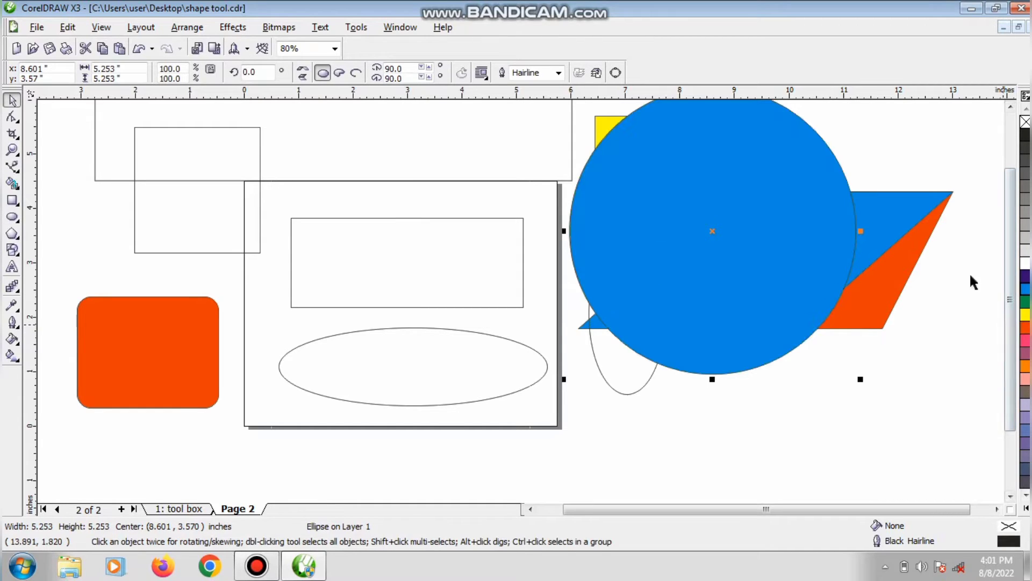
{"action": "left_click_drag", "start_coordinate": [778, 199], "coordinate": [446, 267]}
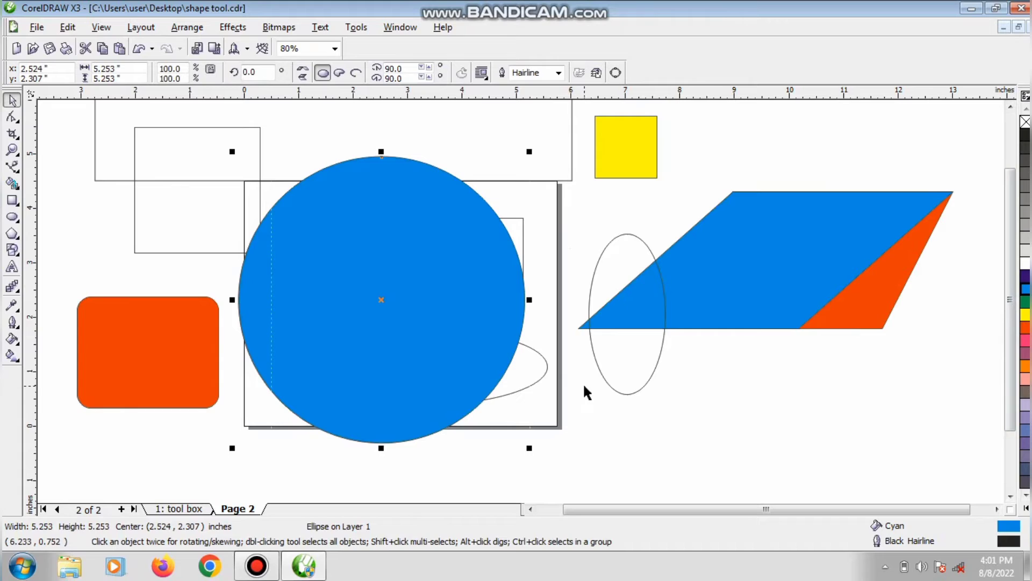
Create a red-filled, nearly circular ellipse about 4.76 by 4.81 inches and position it inside the cyan circle
{"action": "left_click", "coordinate": [12, 219]}
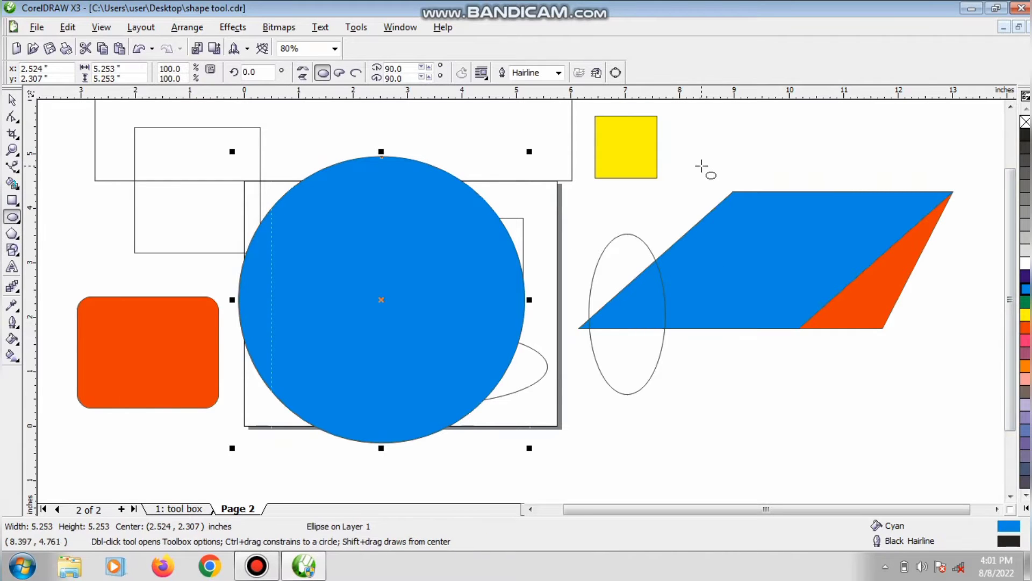
{"action": "left_click_drag", "start_coordinate": [584, 169], "coordinate": [843, 440]}
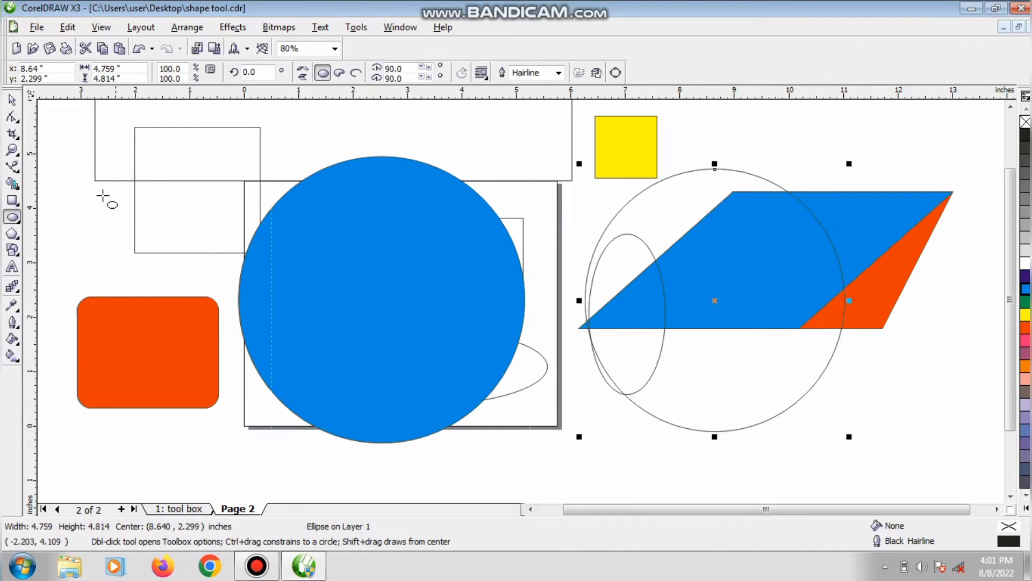
{"action": "left_click", "coordinate": [12, 100]}
{"action": "left_click", "coordinate": [1026, 326]}
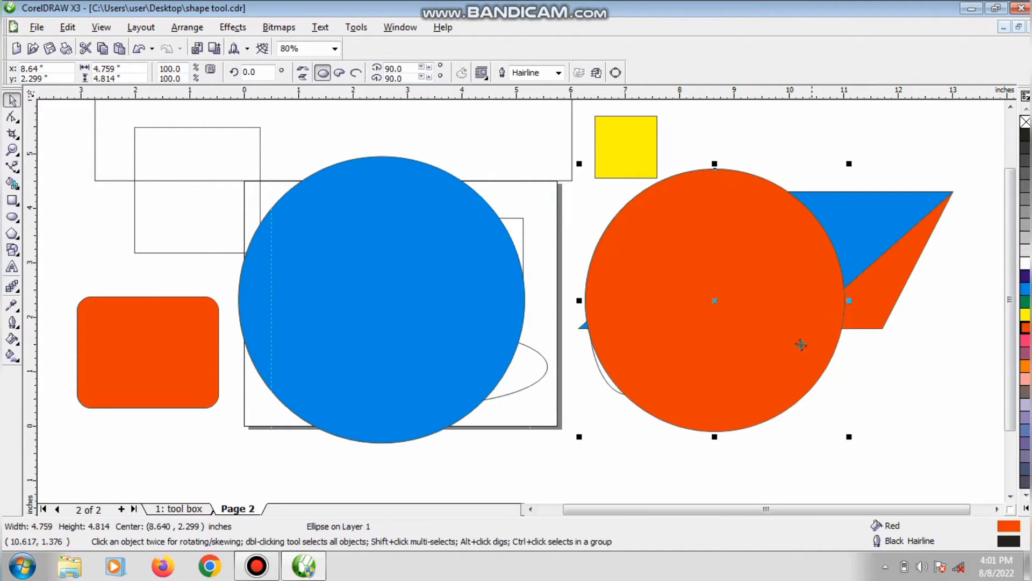
{"action": "left_click_drag", "start_coordinate": [796, 343], "coordinate": [455, 344]}
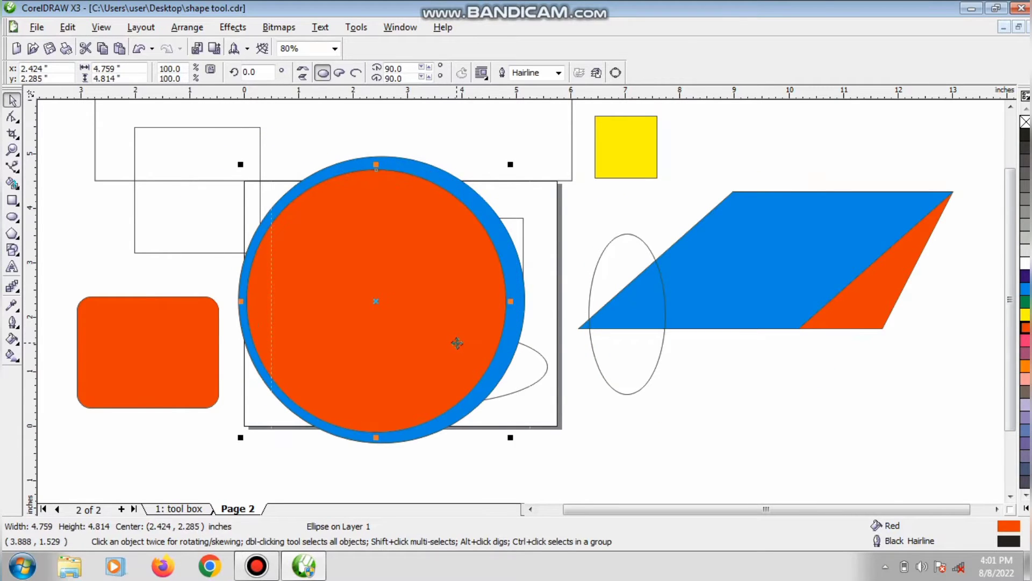
Create a green-filled circle about 4.38 inches across over the page's right edge and convert it to a pie from 0 to 270 degrees
{"action": "left_click", "coordinate": [12, 216]}
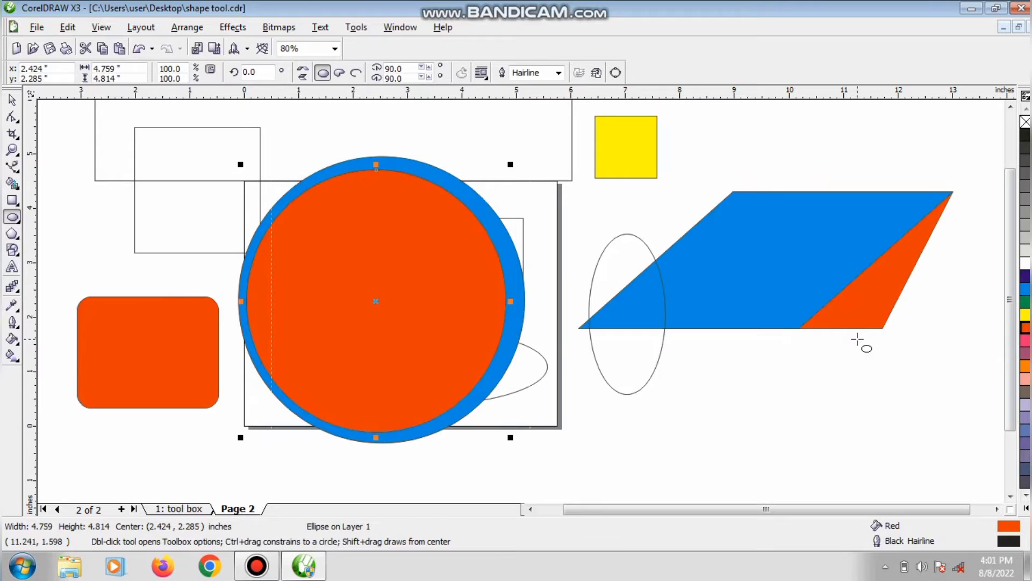
{"action": "left_click_drag", "start_coordinate": [636, 98], "coordinate": [872, 340]}
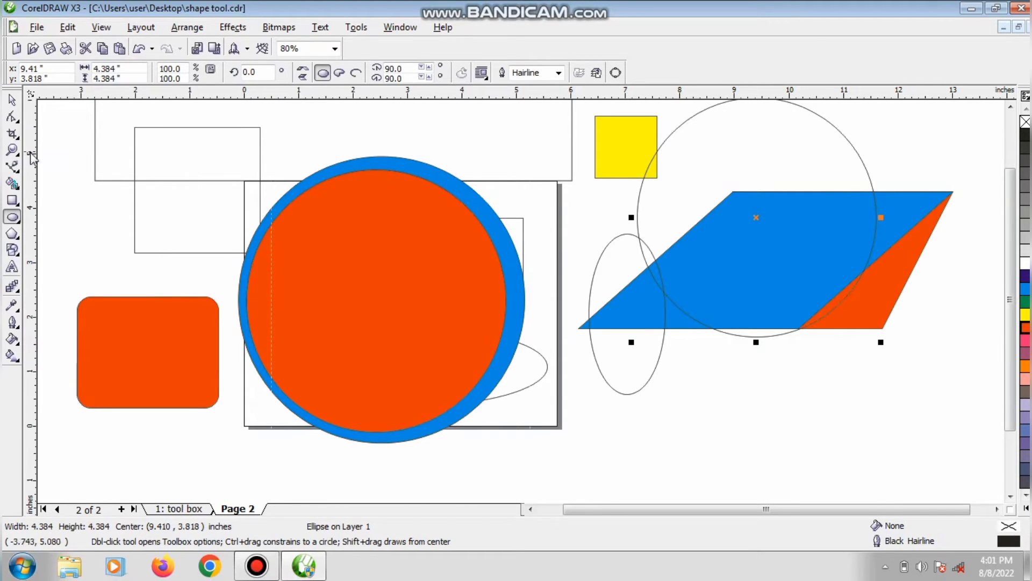
{"action": "left_click", "coordinate": [12, 101]}
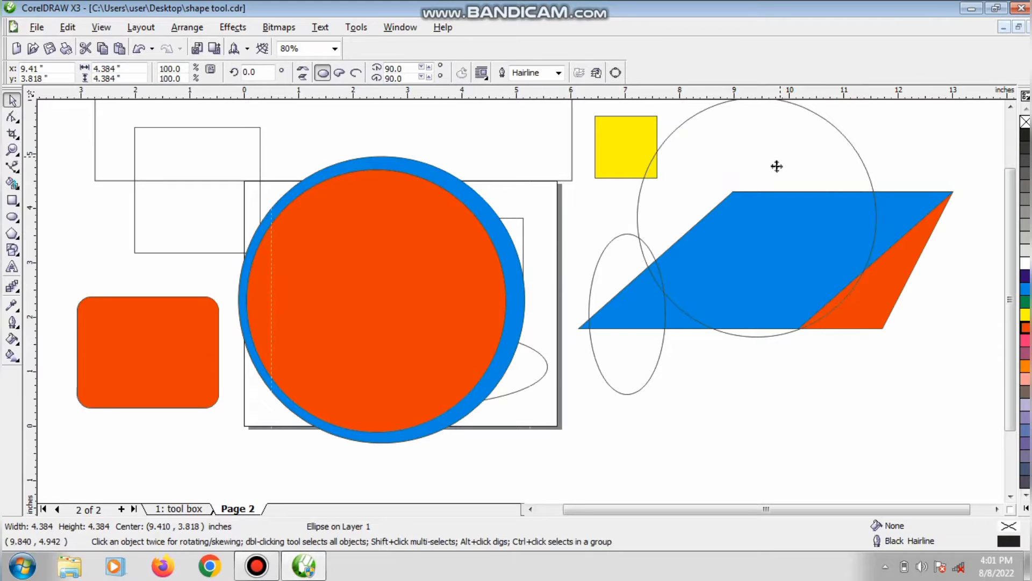
{"action": "left_click_drag", "start_coordinate": [774, 158], "coordinate": [654, 216]}
{"action": "left_click", "coordinate": [1025, 301]}
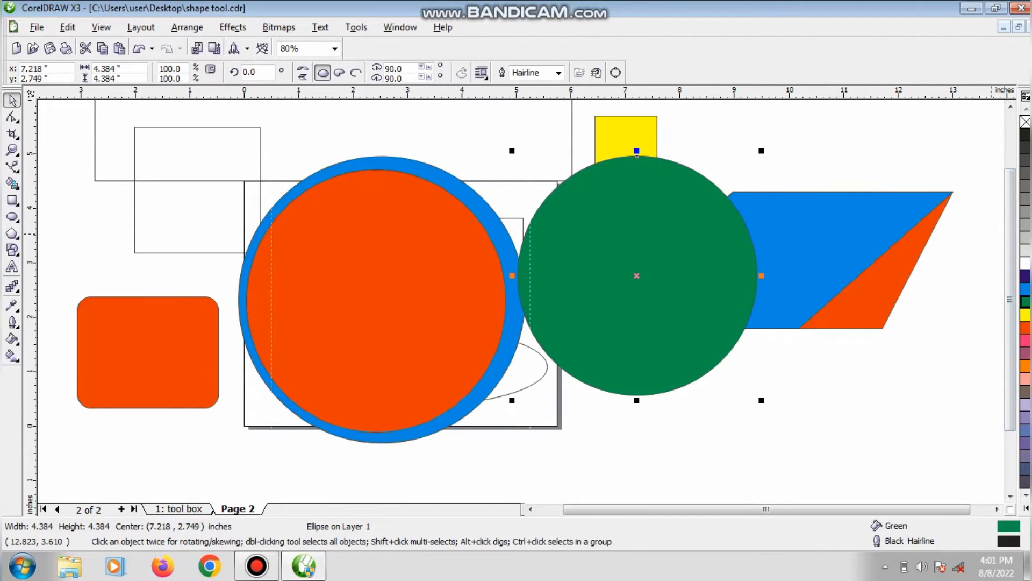
{"action": "left_click", "coordinate": [340, 73]}
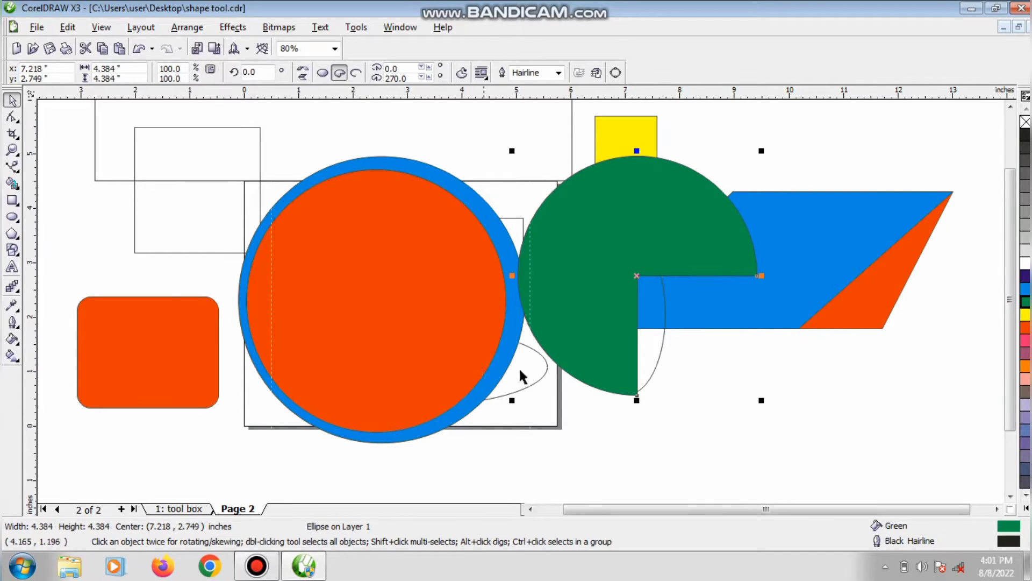
Convert the red ellipse inside the cyan circle to an arc with a white 8 pt outline
{"action": "left_click", "coordinate": [459, 345]}
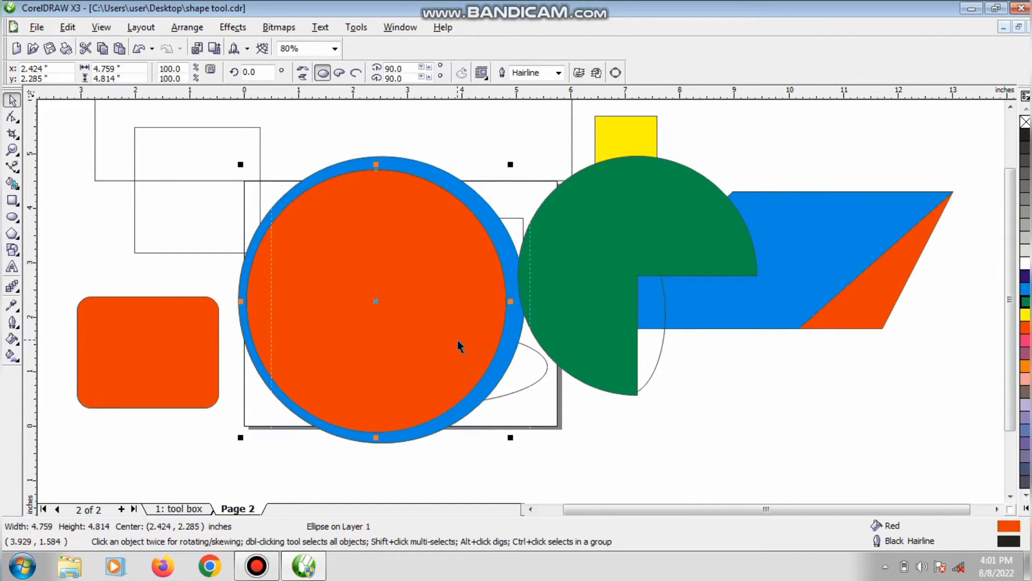
{"action": "left_click", "coordinate": [356, 73]}
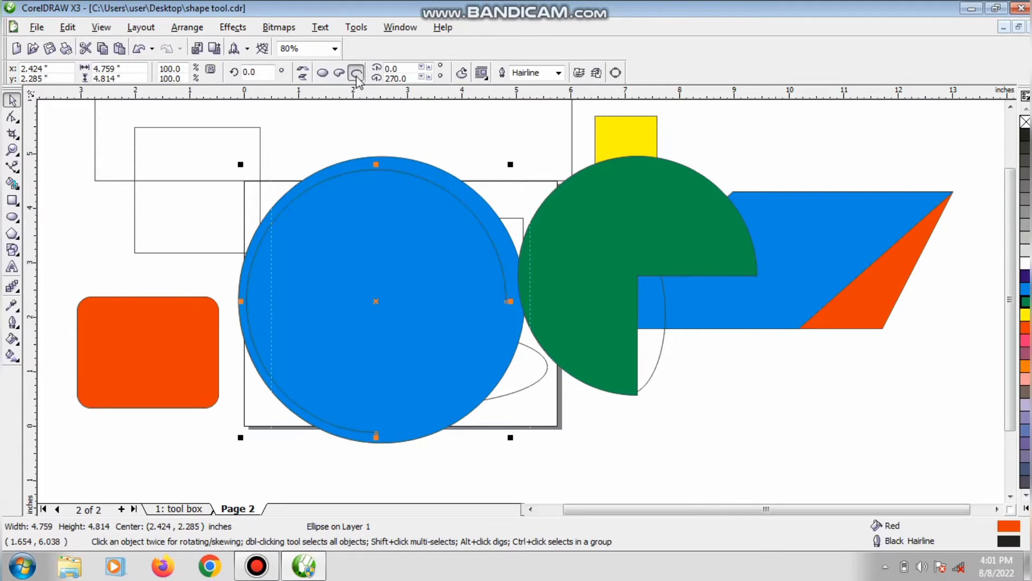
{"action": "right_click", "coordinate": [1026, 264]}
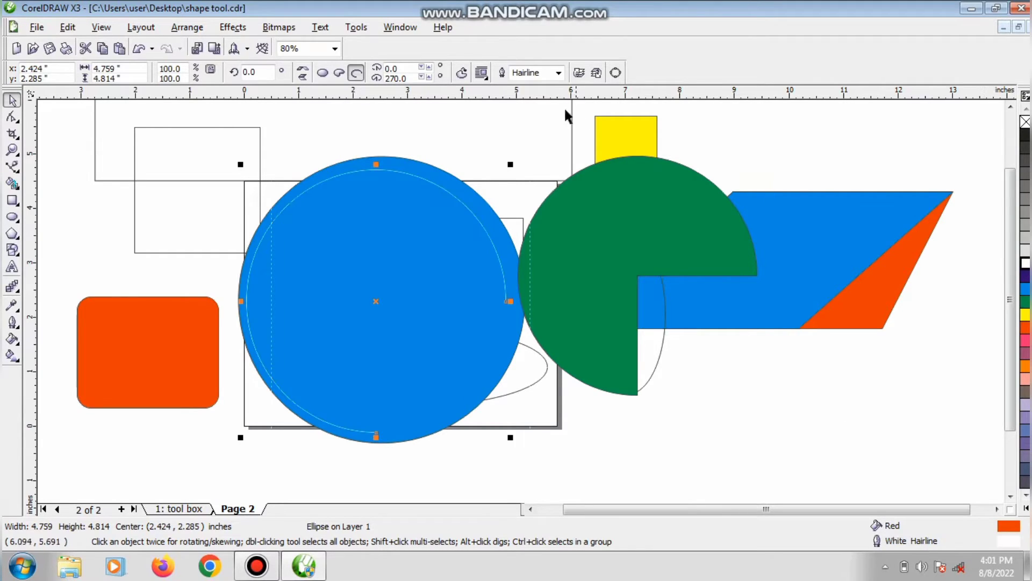
{"action": "left_click", "coordinate": [559, 72]}
{"action": "left_click", "coordinate": [538, 147]}
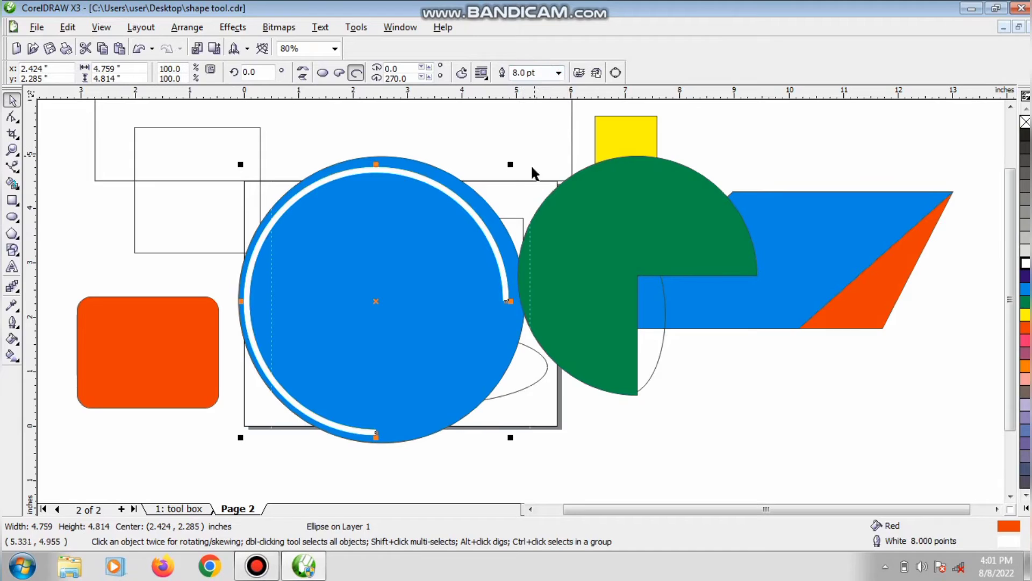
{"action": "left_click", "coordinate": [871, 402]}
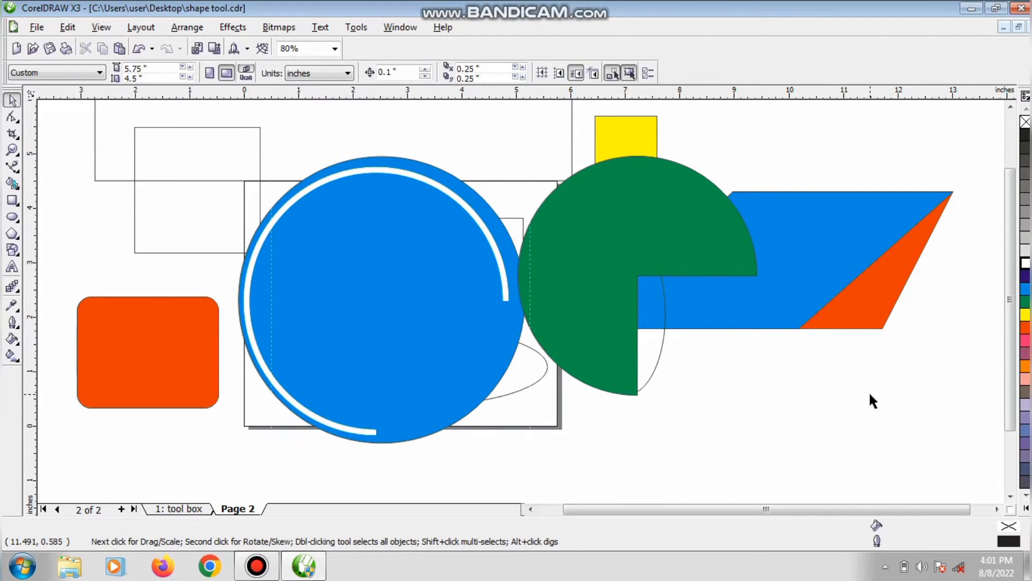
Delete the unfilled rectangles and the wide unfilled ellipse around and behind the cyan circle
{"action": "left_click", "coordinate": [138, 172]}
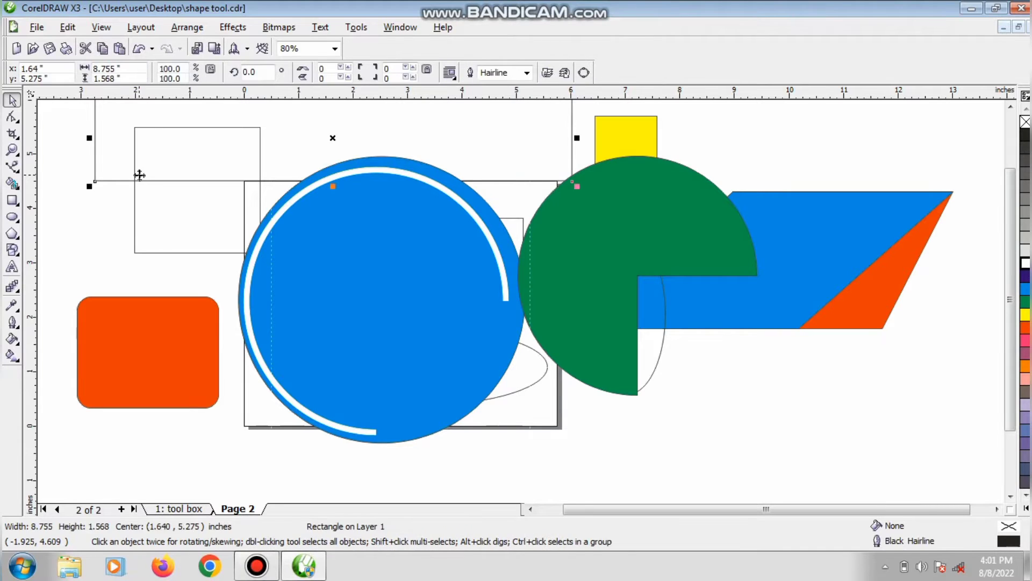
{"action": "key", "text": "Delete"}
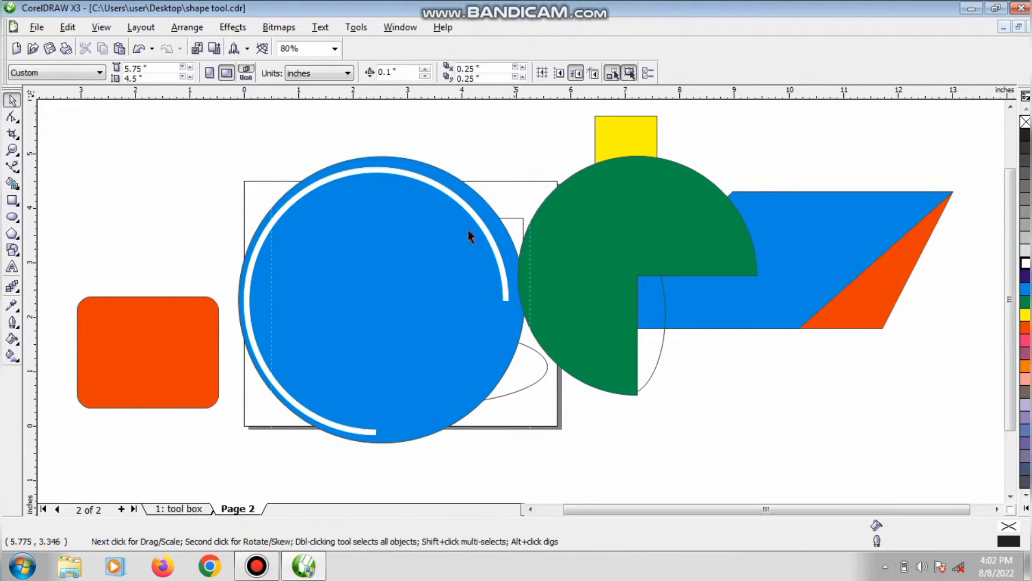
{"action": "left_click", "coordinate": [515, 218]}
{"action": "key", "text": "Delete"}
{"action": "left_click", "coordinate": [514, 368]}
{"action": "key", "text": "Delete"}
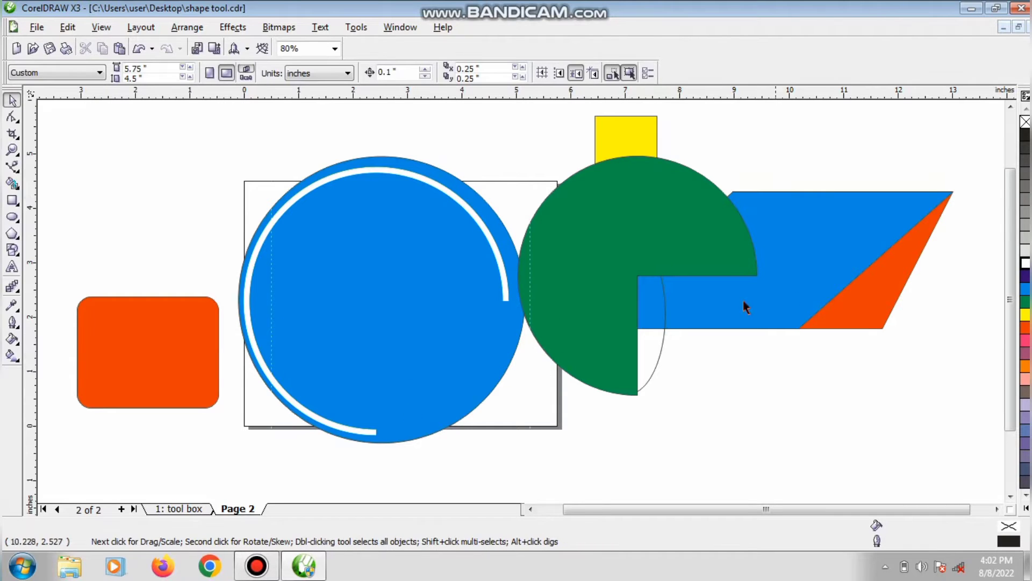
Delete the green pie, both parallelograms, the upright ellipse, the yellow square and the red rounded rectangle
{"action": "left_click", "coordinate": [666, 277]}
{"action": "key", "text": "Delete"}
{"action": "left_click", "coordinate": [825, 288]}
{"action": "key", "text": "Delete"}
{"action": "left_click", "coordinate": [705, 307]}
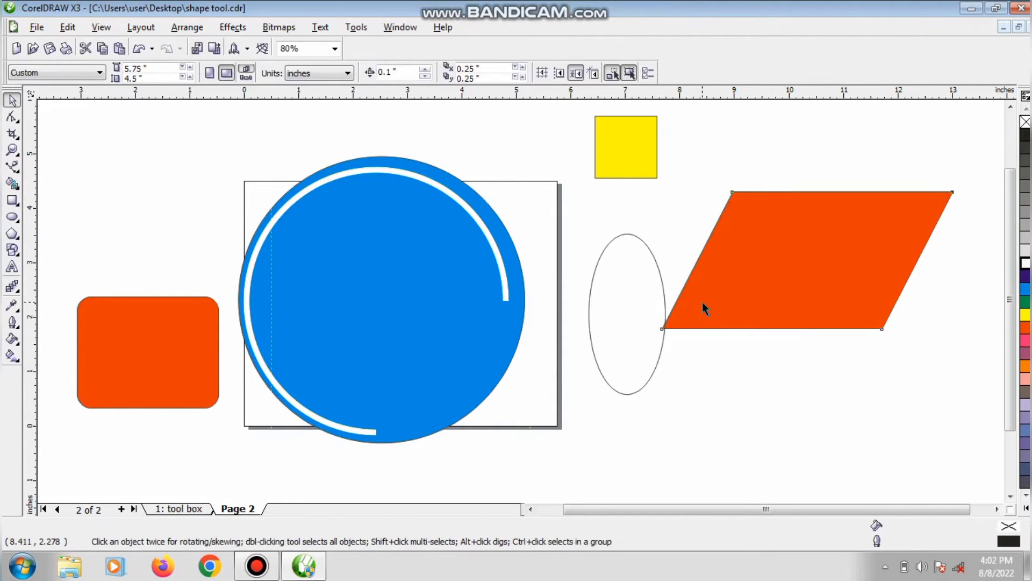
{"action": "key", "text": "Delete"}
{"action": "left_click", "coordinate": [662, 317]}
{"action": "key", "text": "Delete"}
{"action": "left_click", "coordinate": [622, 171]}
{"action": "key", "text": "Delete"}
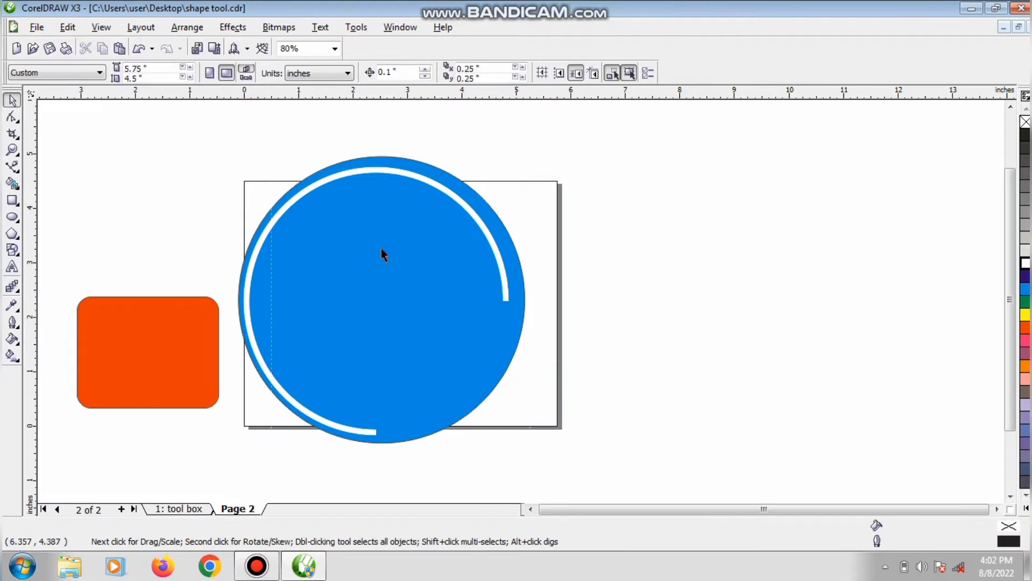
{"action": "left_click", "coordinate": [170, 347]}
{"action": "key", "text": "Delete"}
Scale the cyan circle and white arc together to about 2.21 inches and move them to the page's upper-left corner
{"action": "left_click_drag", "start_coordinate": [173, 143], "coordinate": [576, 465]}
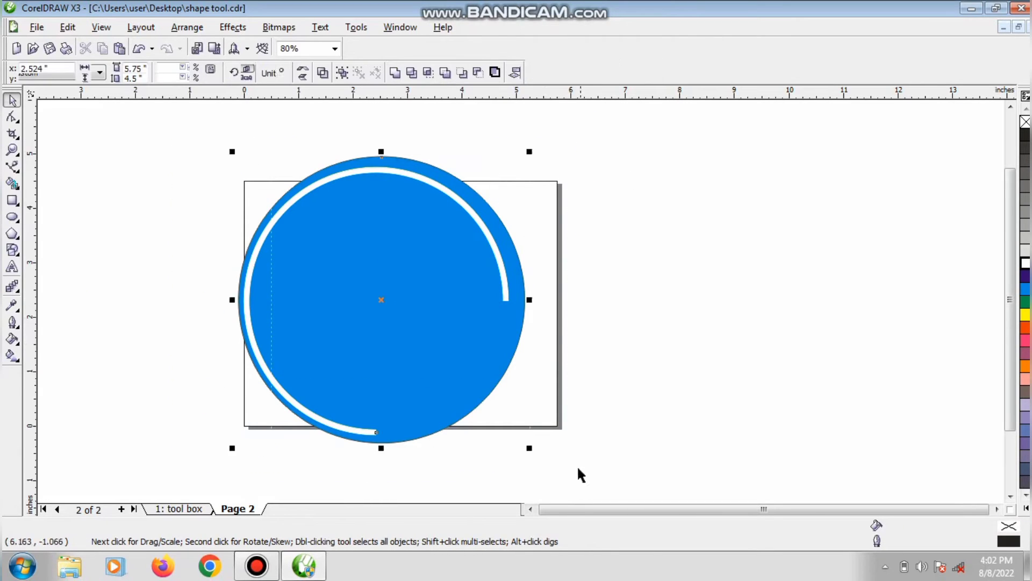
{"action": "left_click_drag", "start_coordinate": [530, 155], "coordinate": [357, 320]}
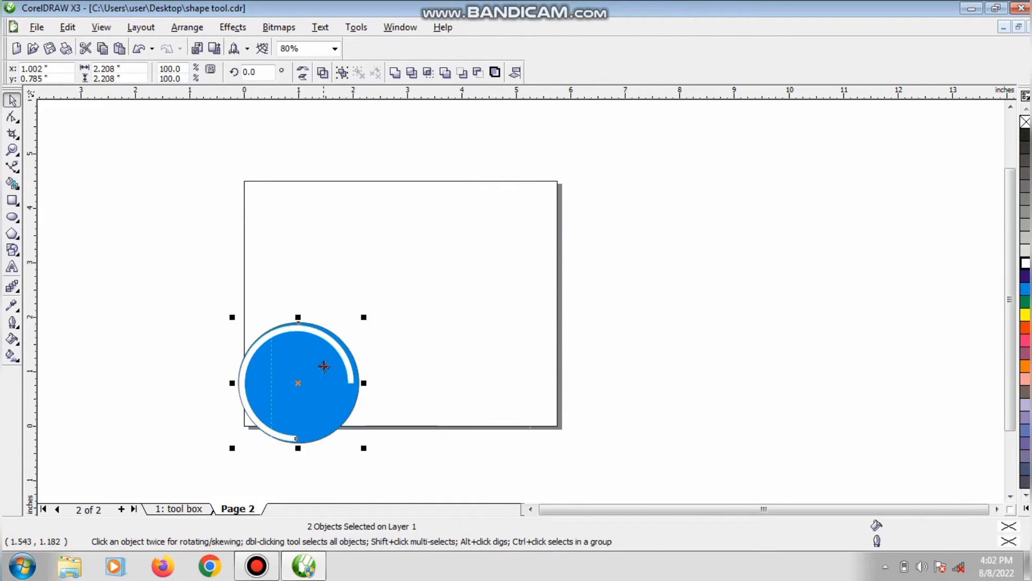
{"action": "left_click_drag", "start_coordinate": [325, 365], "coordinate": [339, 229]}
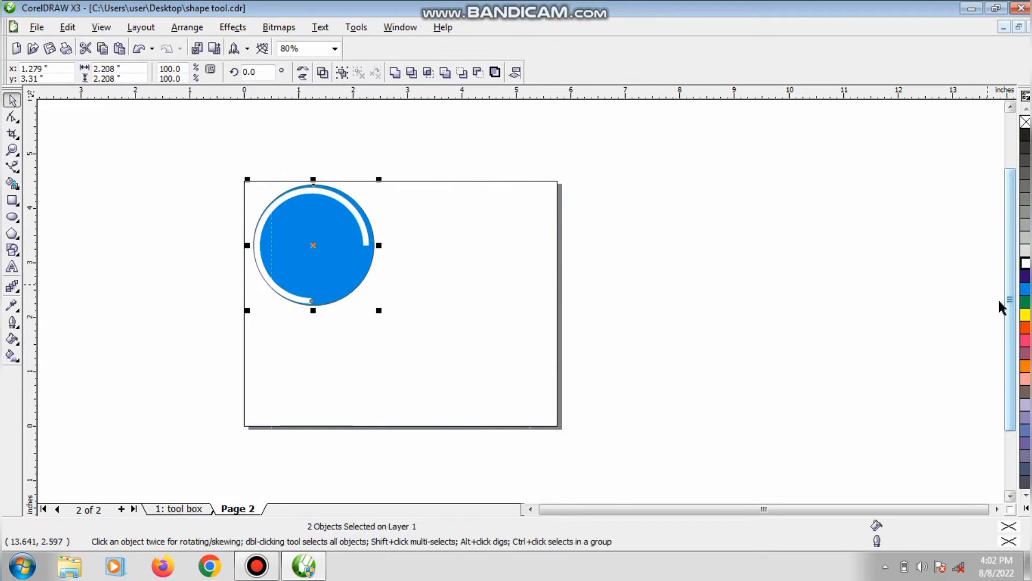
Fill the circle and arc with green and scale the pair down further toward the page's upper-left corner
{"action": "left_click", "coordinate": [1026, 301]}
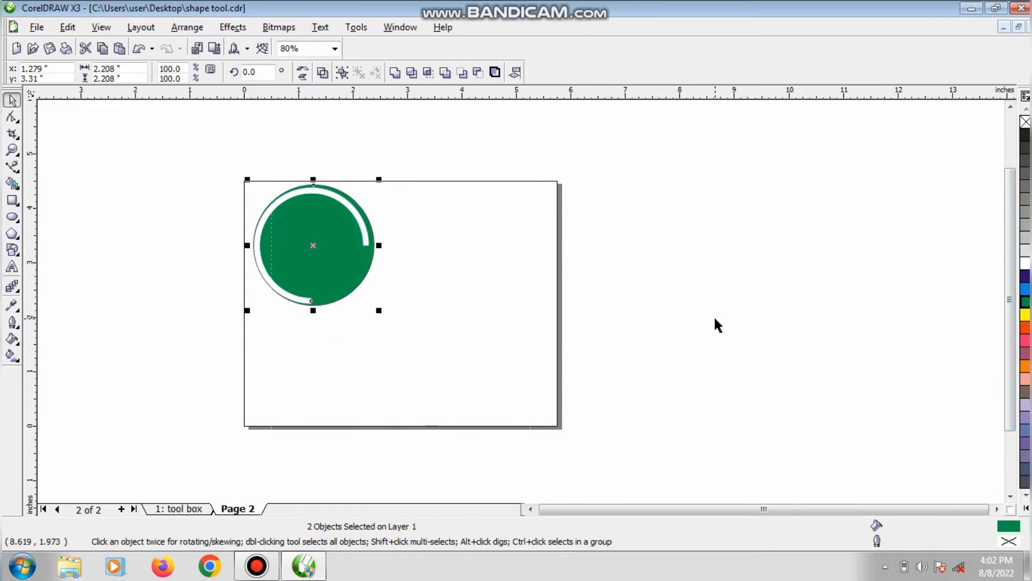
{"action": "left_click_drag", "start_coordinate": [379, 310], "coordinate": [337, 273]}
{"action": "key", "text": "Escape"}
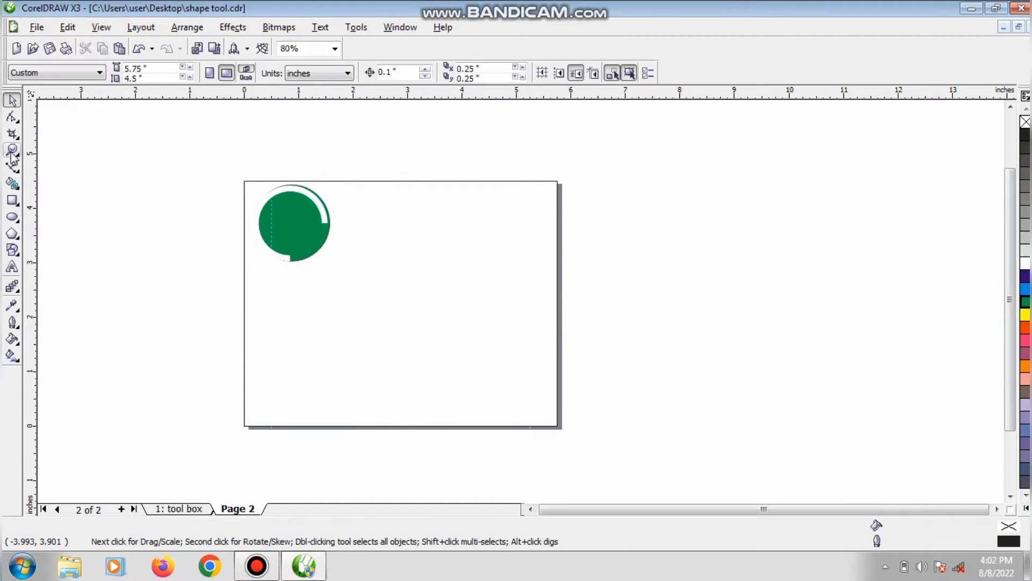
Enlarge the green circle slightly toward its lower left so that it surrounds the white arc
{"action": "left_click", "coordinate": [12, 150]}
{"action": "left_click_drag", "start_coordinate": [178, 160], "coordinate": [513, 325]}
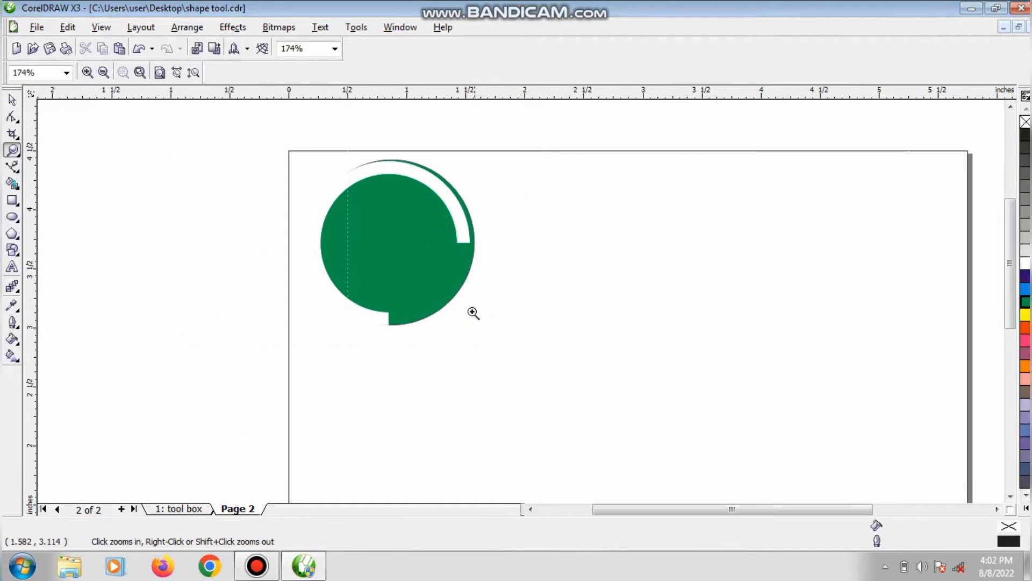
{"action": "left_click", "coordinate": [429, 294]}
{"action": "left_click_drag", "start_coordinate": [303, 328], "coordinate": [290, 341]}
{"action": "left_click", "coordinate": [299, 329]}
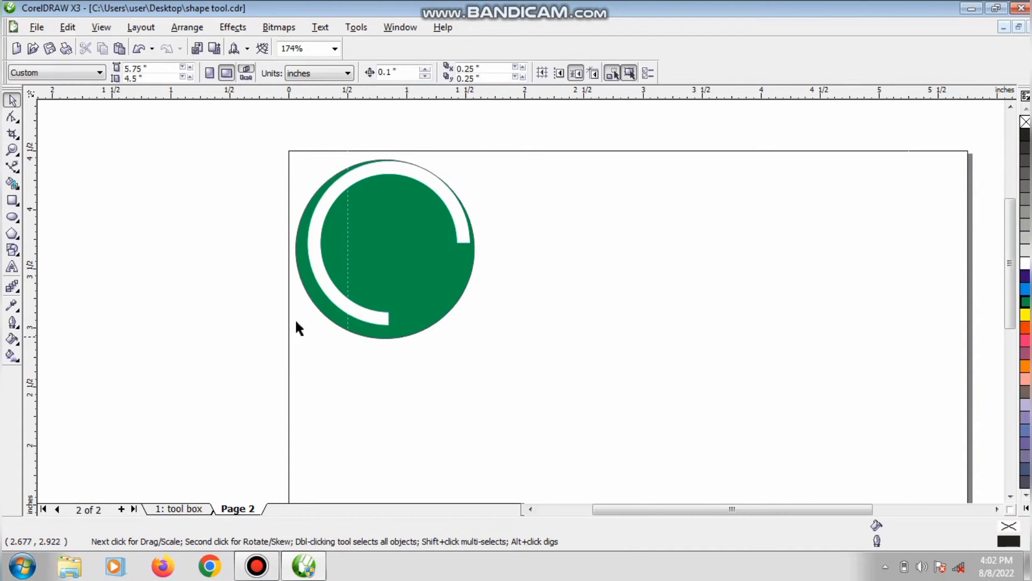
Draw a three-sided polygon on the page to the right of the green circle with the Polygon tool
{"action": "left_click", "coordinate": [12, 235]}
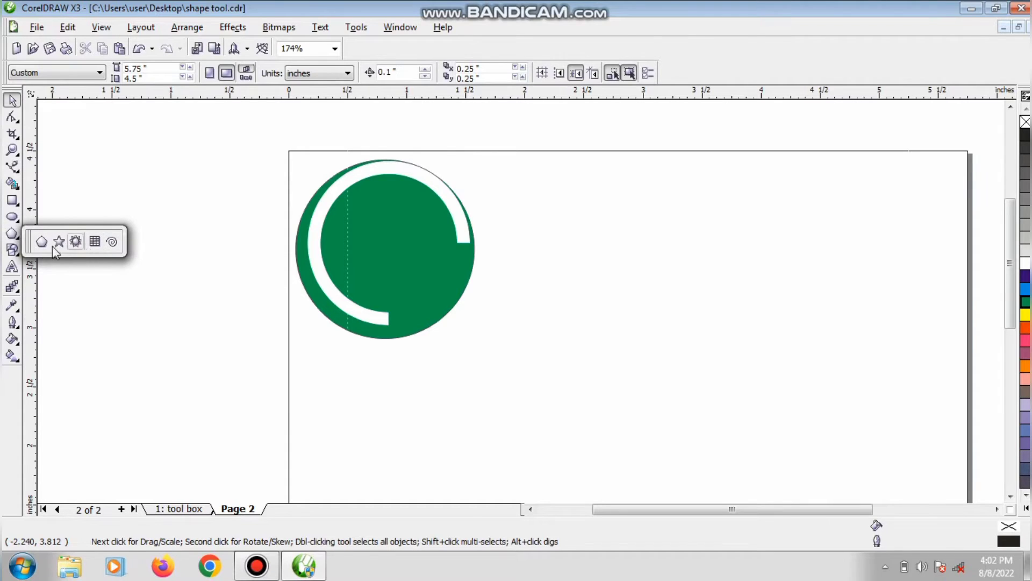
{"action": "left_click", "coordinate": [40, 242]}
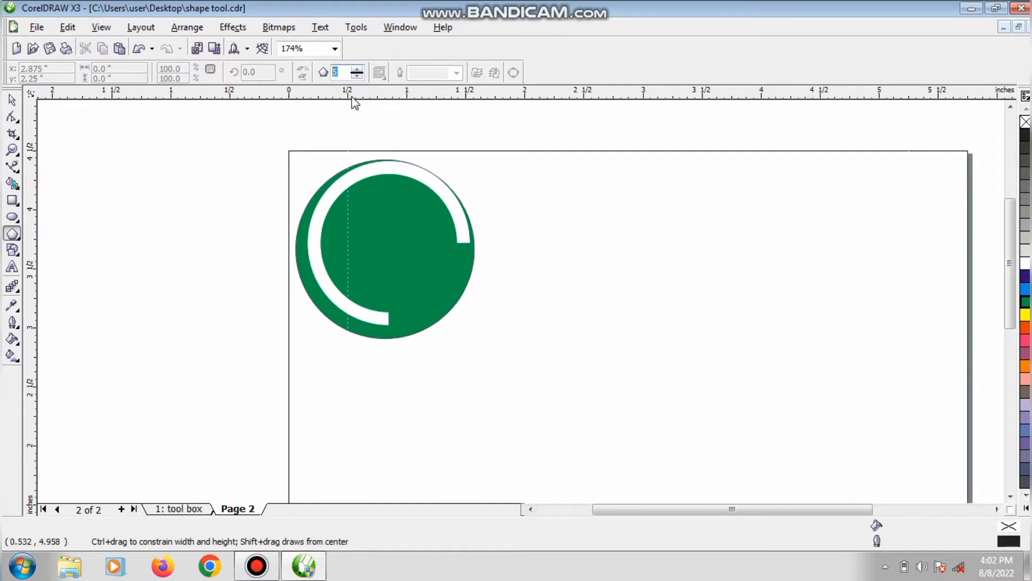
{"action": "type", "text": "3"}
{"action": "left_click_drag", "start_coordinate": [585, 212], "coordinate": [776, 345]}
{"action": "key", "text": "Escape"}
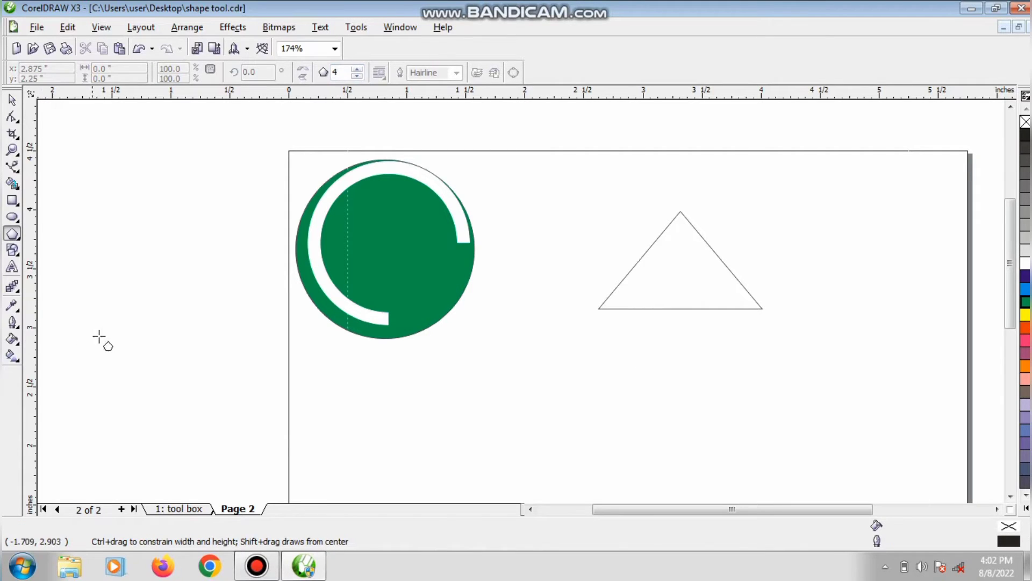
Draw a four-sided polygon about 1.29 by 1.5 inches left of the page and a five-sided one about 1.27 by 1.12 inches below the triangle
{"action": "left_click_drag", "start_coordinate": [98, 210], "coordinate": [261, 397]}
{"action": "key", "text": "Escape"}
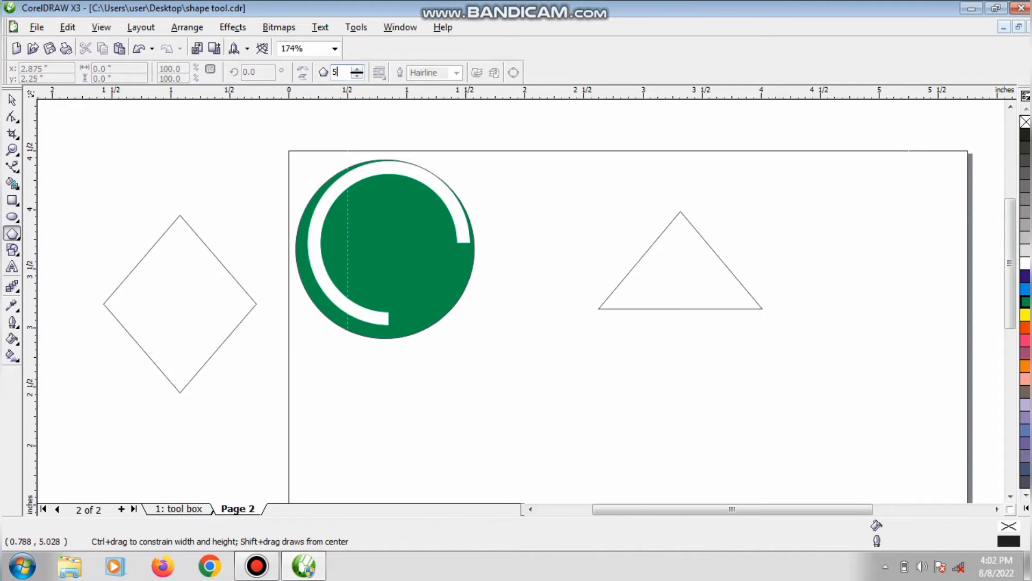
{"action": "left_click_drag", "start_coordinate": [509, 302], "coordinate": [668, 445]}
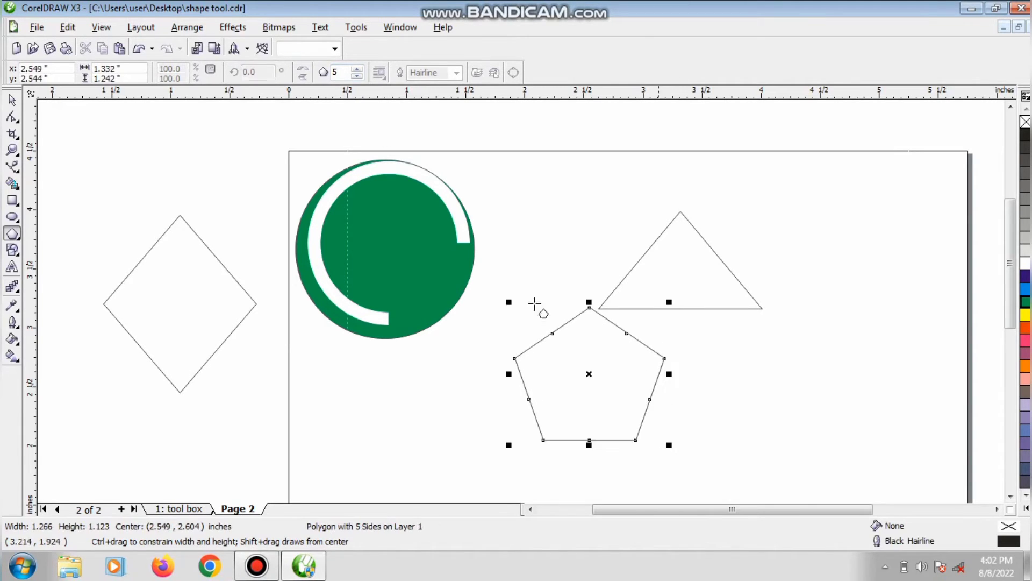
{"action": "key", "text": "Escape"}
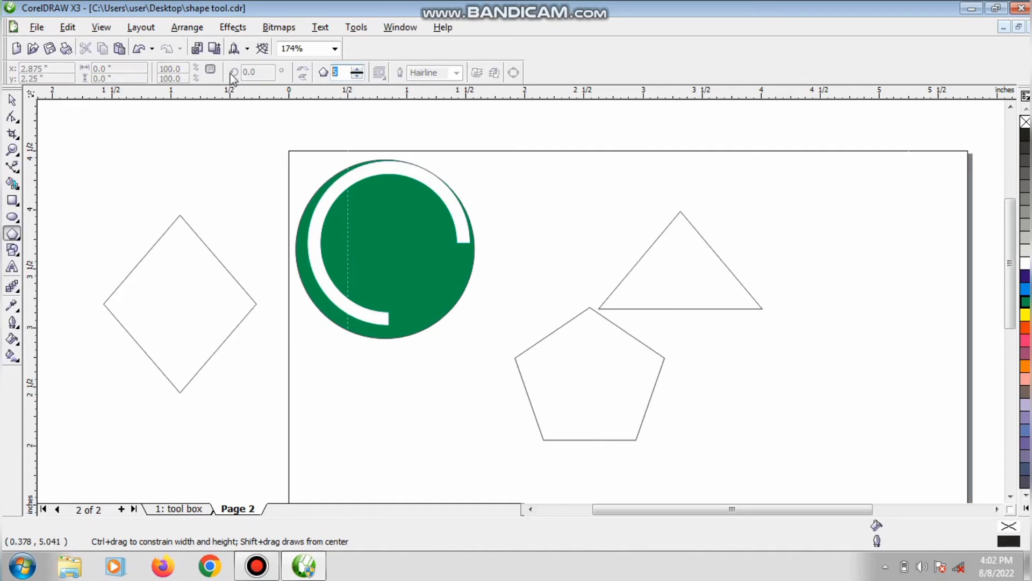
Draw an 18-sided polygon about 2.11 by 2.07 inches in the page's upper-right area, overlapping the triangle
{"action": "type", "text": "18"}
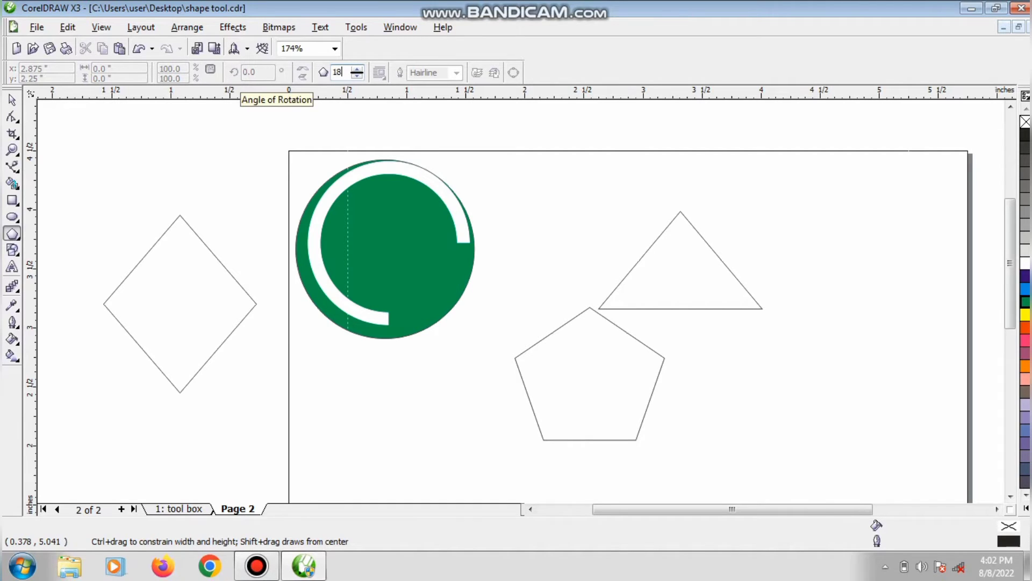
{"action": "left_click_drag", "start_coordinate": [672, 150], "coordinate": [927, 405]}
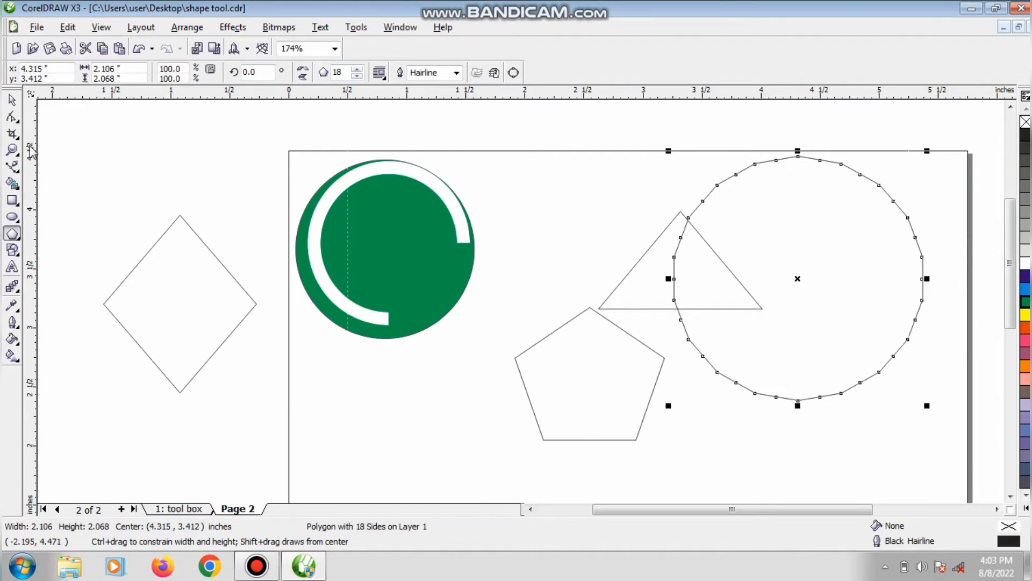
{"action": "key", "text": "space"}
Move the diamond slightly up and left and pull its side midpoint inward to form a four-pointed star
{"action": "left_click_drag", "start_coordinate": [235, 277], "coordinate": [216, 233]}
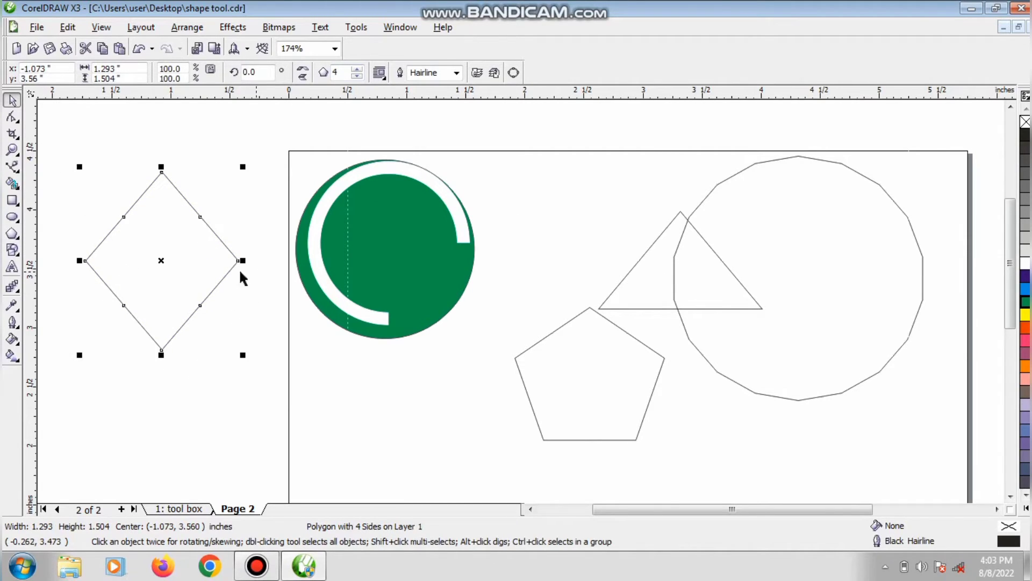
{"action": "left_click", "coordinate": [11, 117]}
{"action": "mouse_move", "coordinate": [123, 217]}
{"action": "left_mouse_down"}
{"action": "mouse_move", "coordinate": [147, 253]}
{"action": "mouse_move", "coordinate": [135, 228]}
{"action": "left_mouse_up"}
Pull side midpoints of the pentagon and triangle inward to reshape them into twisted five-pointed and three-pointed stars
{"action": "left_click", "coordinate": [557, 331]}
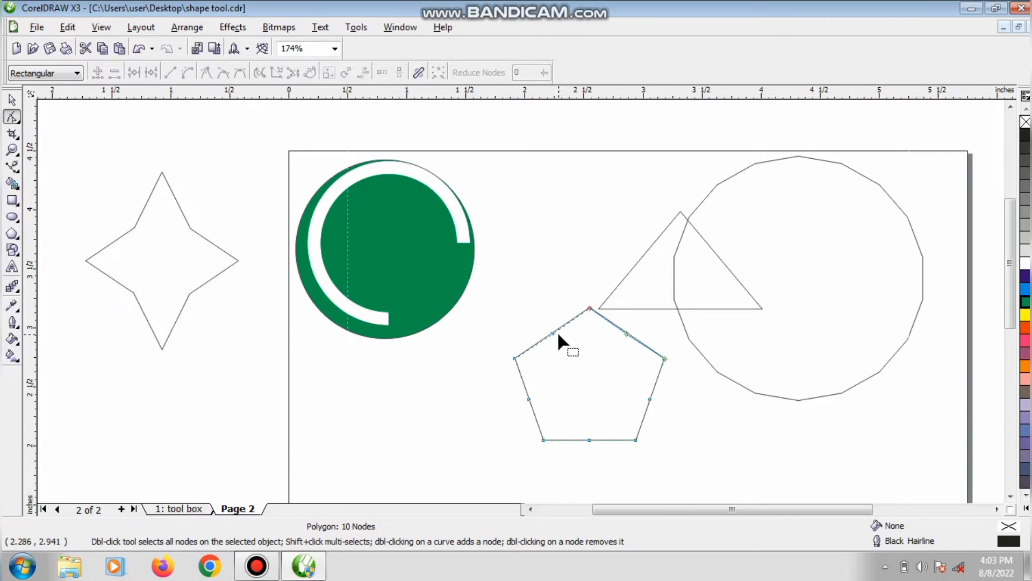
{"action": "left_click_drag", "start_coordinate": [552, 330], "coordinate": [572, 375]}
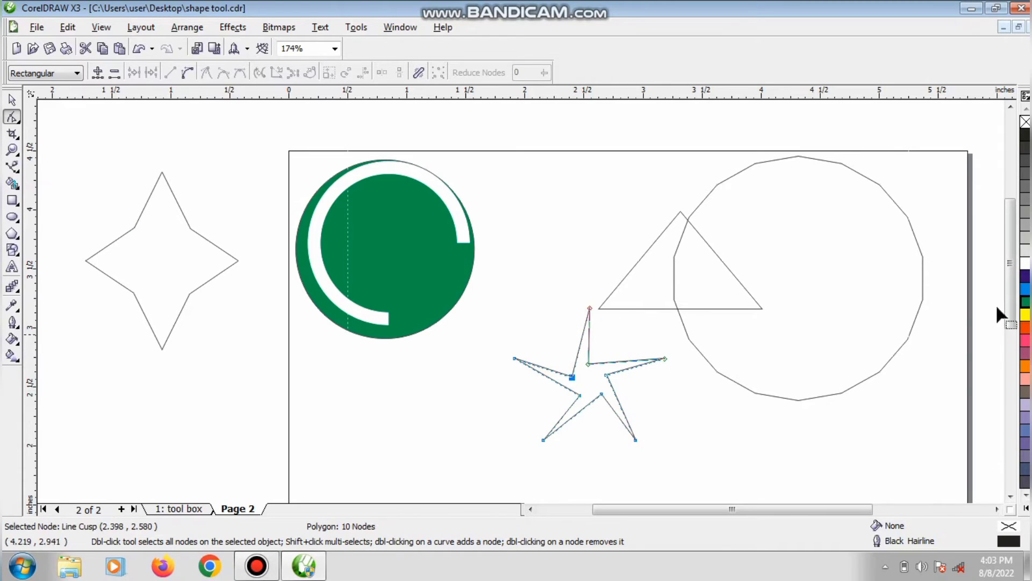
{"action": "left_click", "coordinate": [635, 263]}
{"action": "left_click_drag", "start_coordinate": [640, 257], "coordinate": [652, 277]}
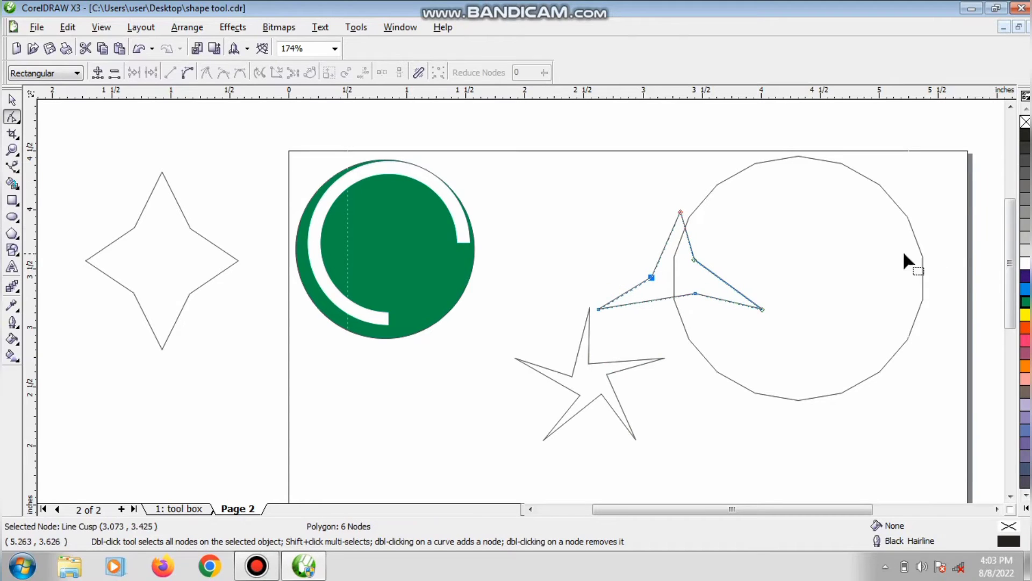
Reshape the 18-sided polygon into an 18-pointed star by pulling its upper-left corner point inward
{"action": "left_click", "coordinate": [755, 168]}
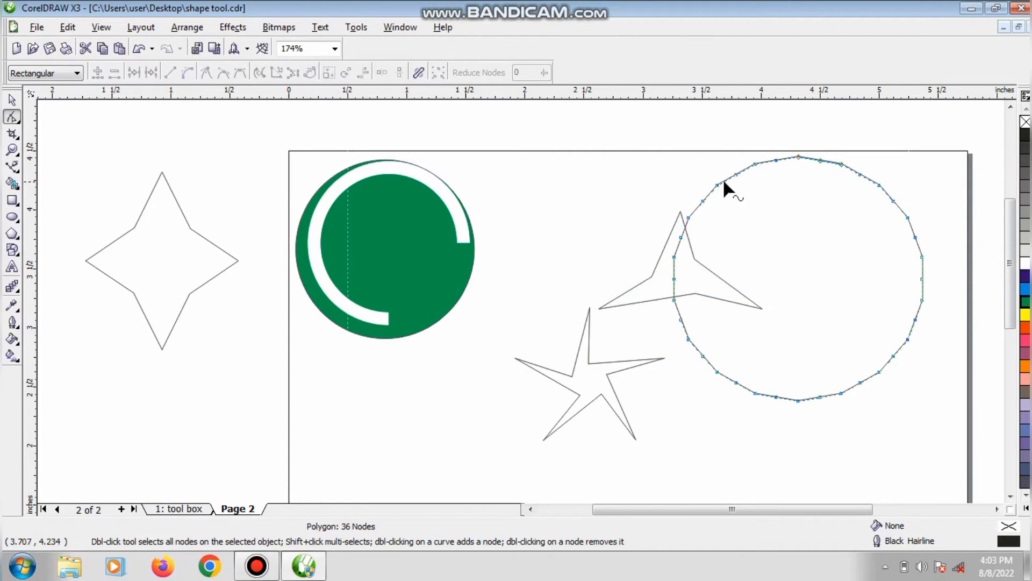
{"action": "left_click", "coordinate": [718, 185]}
{"action": "left_click_drag", "start_coordinate": [718, 185], "coordinate": [745, 210]}
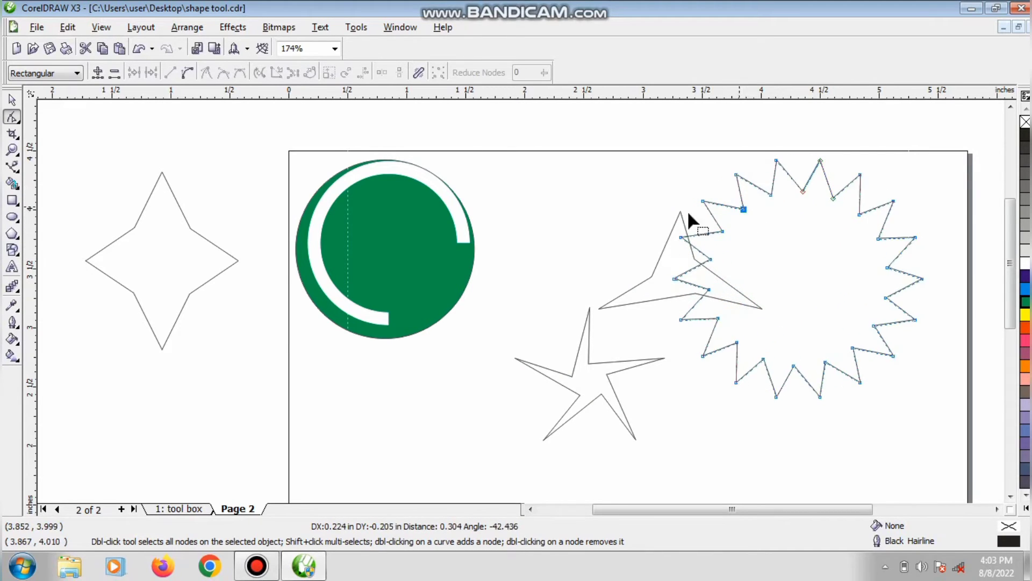
Fill the 18-pointed star and the three-pointed star with red, and select the five-pointed outline star
{"action": "left_click", "coordinate": [13, 102]}
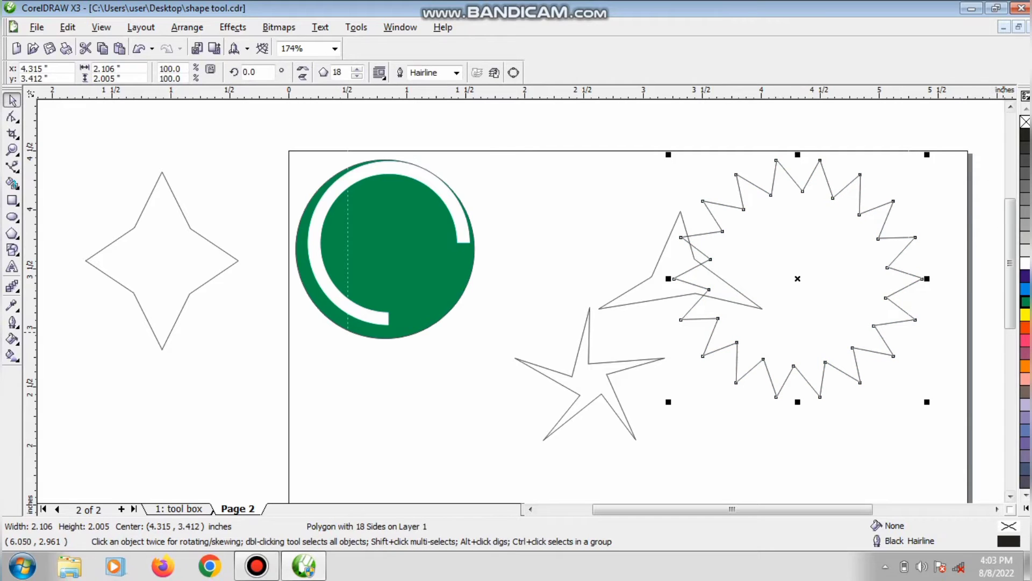
{"action": "left_click", "coordinate": [1026, 328]}
{"action": "left_click", "coordinate": [638, 301]}
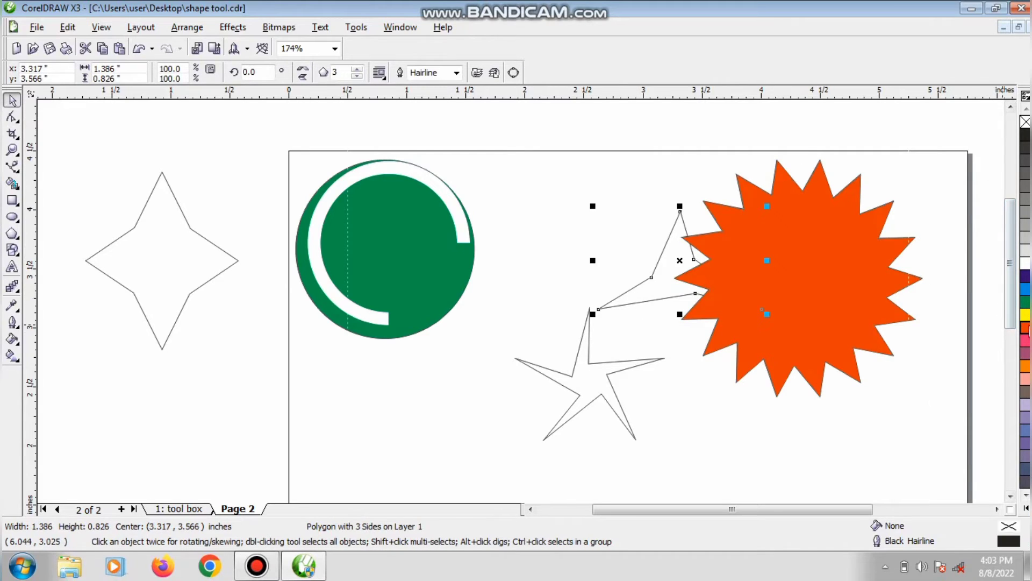
{"action": "left_click", "coordinate": [1026, 328]}
{"action": "left_click", "coordinate": [626, 369]}
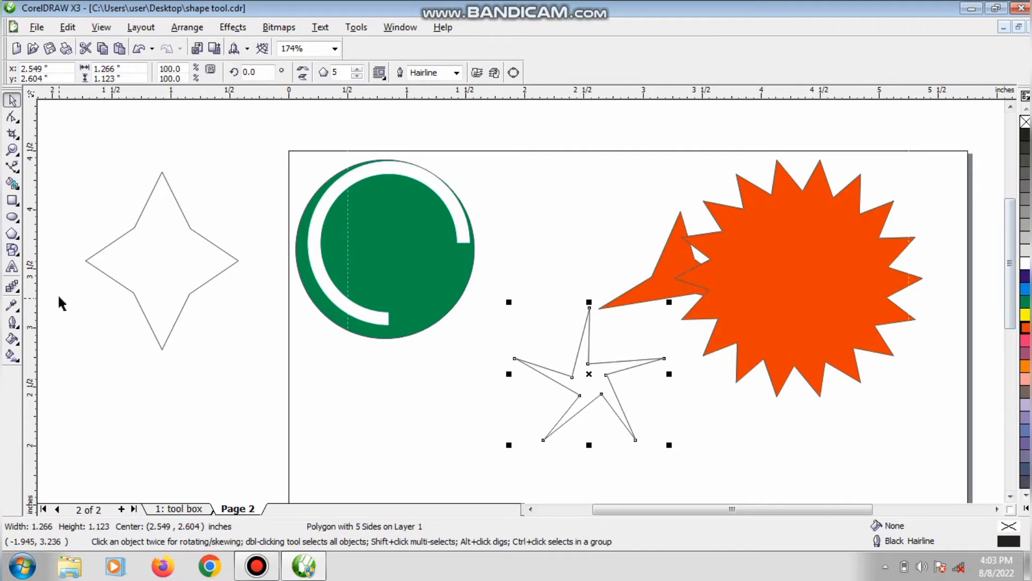
Fill the four-pointed star outside the page with blue and move it next to the green circle at the page's upper edge
{"action": "left_click", "coordinate": [107, 276]}
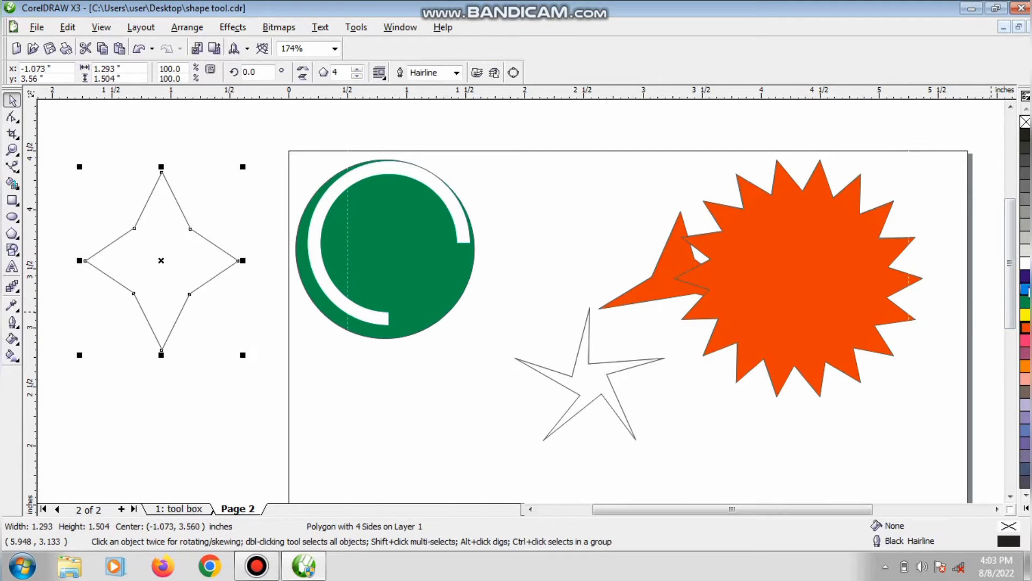
{"action": "left_click", "coordinate": [1026, 277]}
{"action": "key", "text": "Escape"}
{"action": "left_click_drag", "start_coordinate": [160, 267], "coordinate": [554, 207]}
{"action": "left_click", "coordinate": [195, 212]}
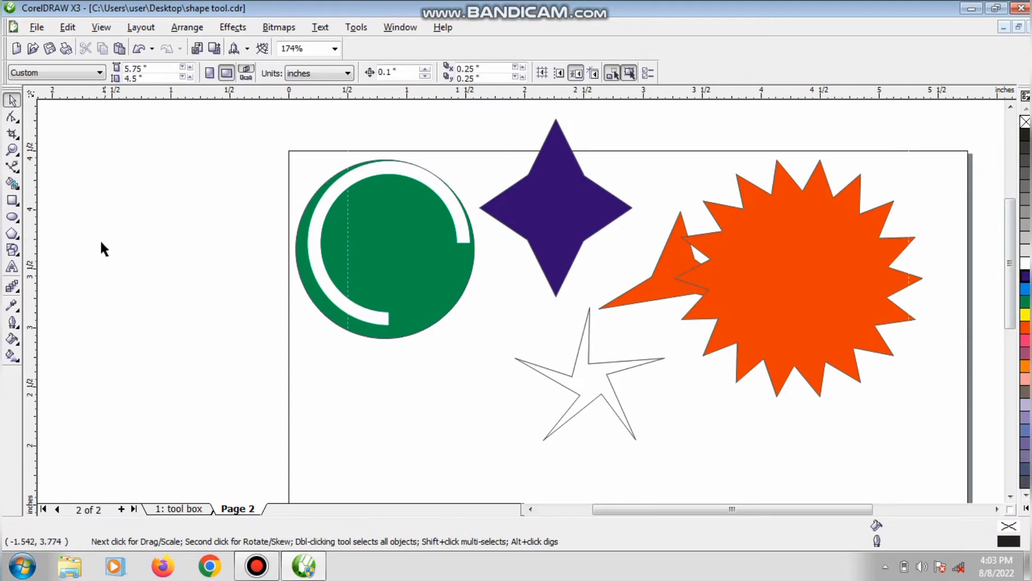
Draw a five-pointed star about 1.36 by 1.32 inches left of the page and a seven-pointed one about 1.42 by 1.17 inches below it
{"action": "left_click", "coordinate": [13, 235]}
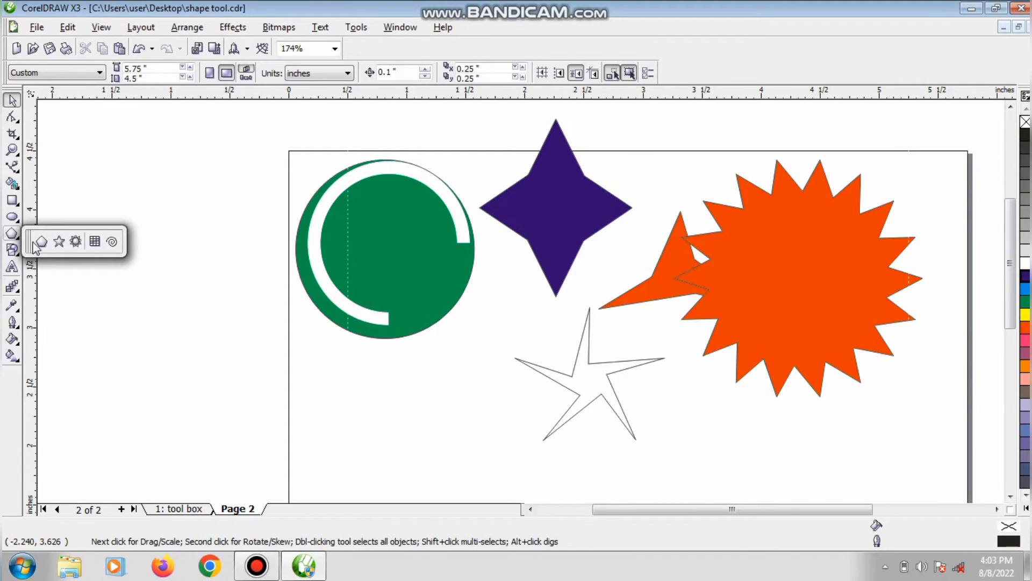
{"action": "left_click", "coordinate": [60, 241]}
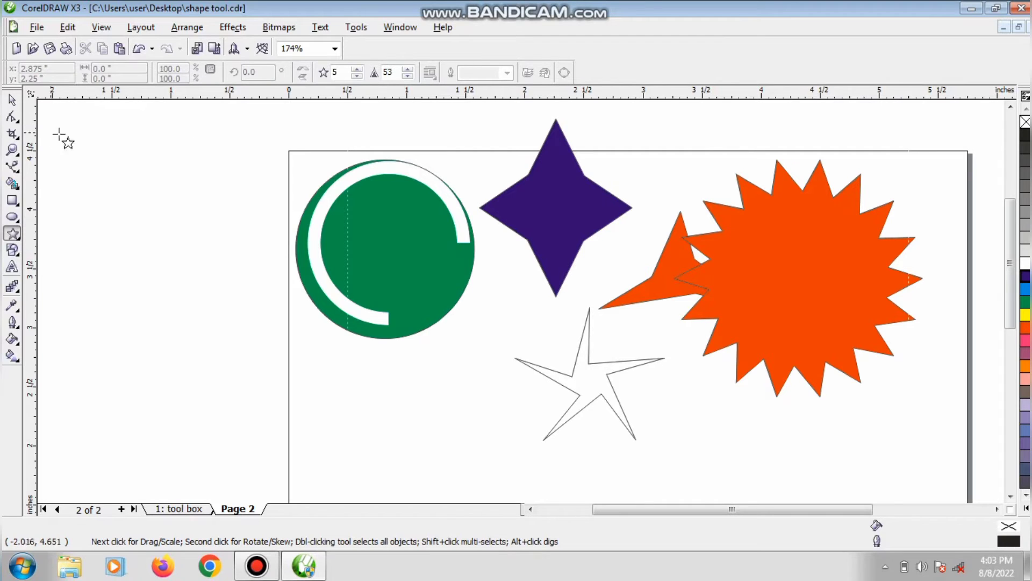
{"action": "left_click_drag", "start_coordinate": [54, 132], "coordinate": [223, 307]}
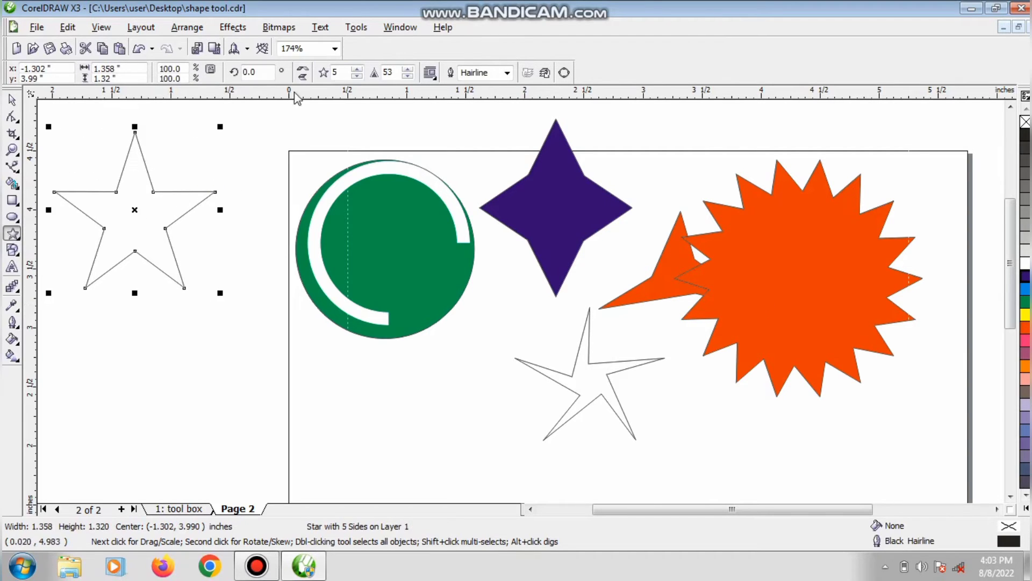
{"action": "key", "text": "Escape"}
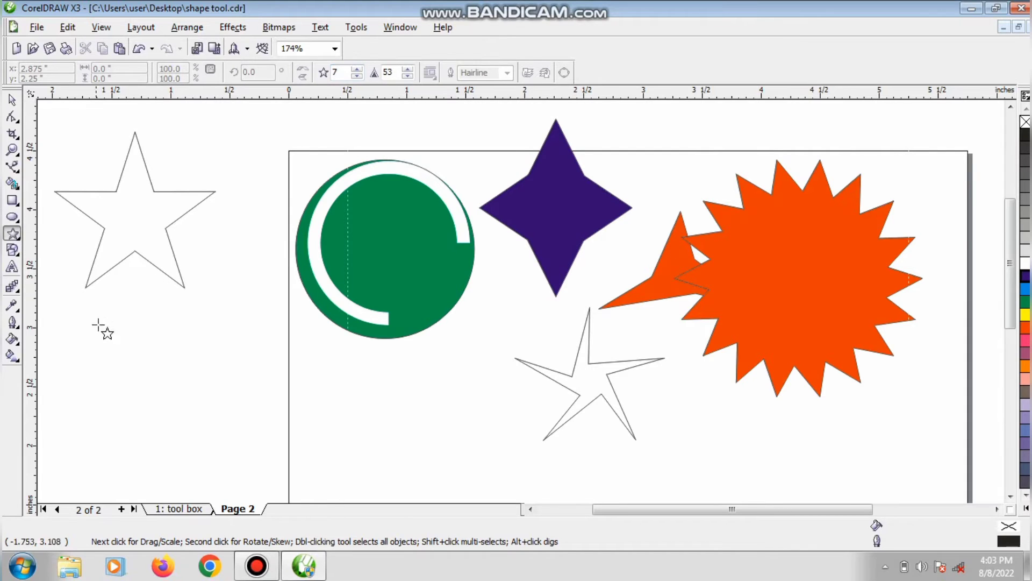
{"action": "left_click_drag", "start_coordinate": [81, 313], "coordinate": [250, 451]}
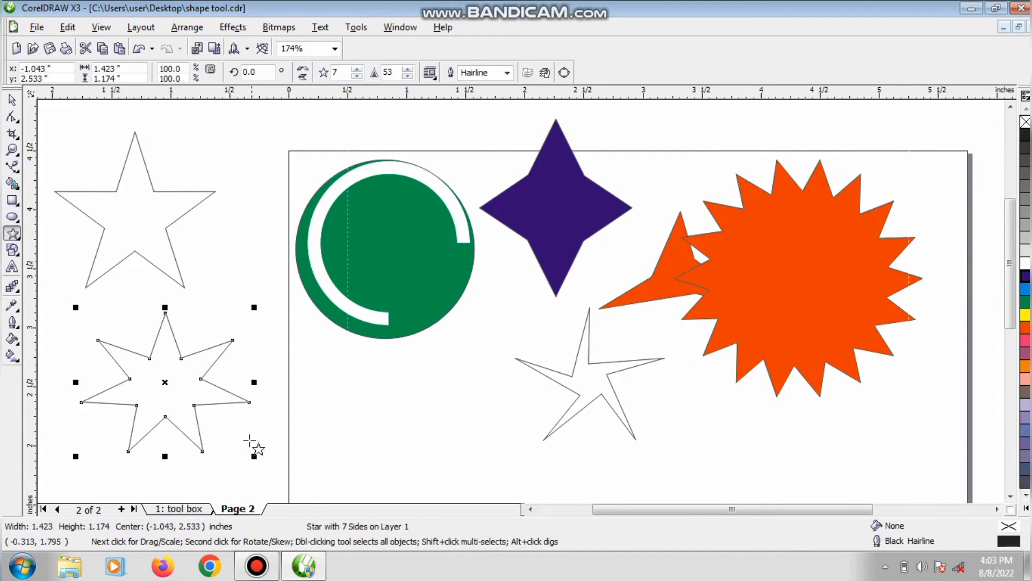
Draw a ten-pointed star about 1.8 by 1.66 inches with sharpness 52 and another about 2.06 by 2.09 inches with sharpness 53
{"action": "left_click", "coordinate": [336, 191]}
{"action": "left_click", "coordinate": [319, 129]}
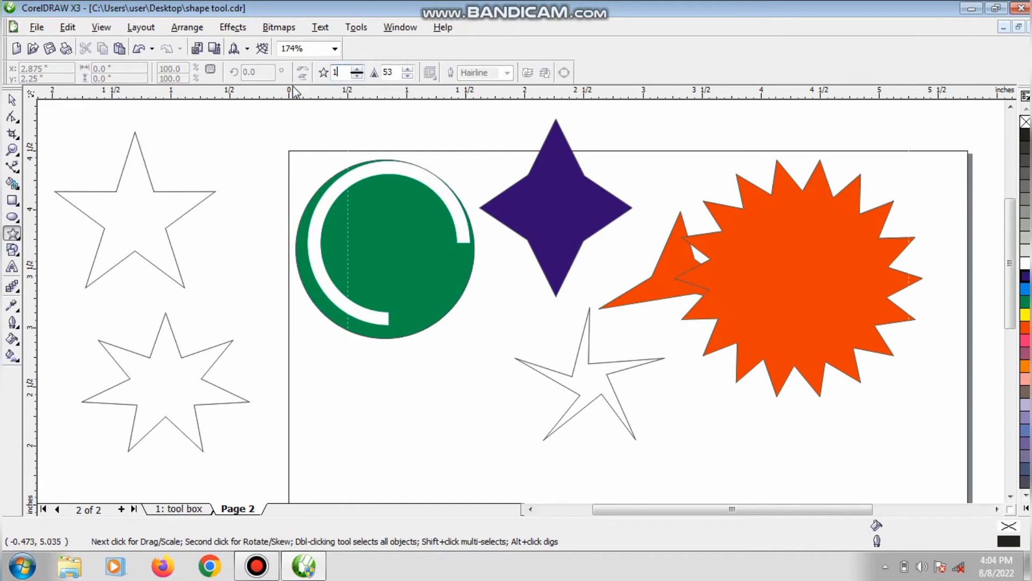
{"action": "left_click_drag", "start_coordinate": [229, 251], "coordinate": [450, 450]}
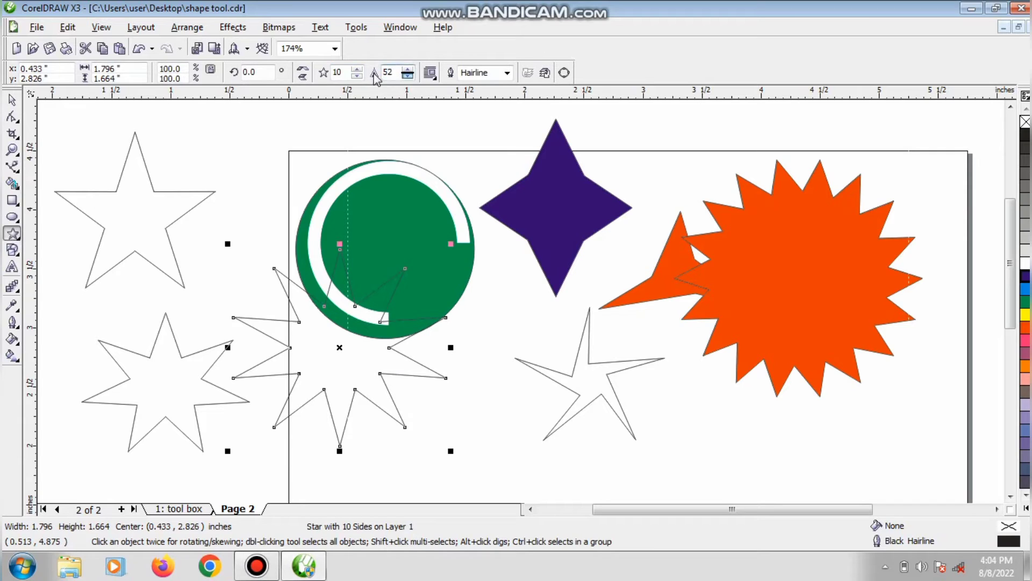
{"action": "scroll", "coordinate": [383, 72], "scroll_direction": "down", "scroll_amount": 1}
{"action": "left_click_drag", "start_coordinate": [484, 301], "coordinate": [717, 478]}
Pull an inner point of the larger ten-pointed star outward for blunter points, and fill the star with yellow
{"action": "left_click", "coordinate": [11, 116]}
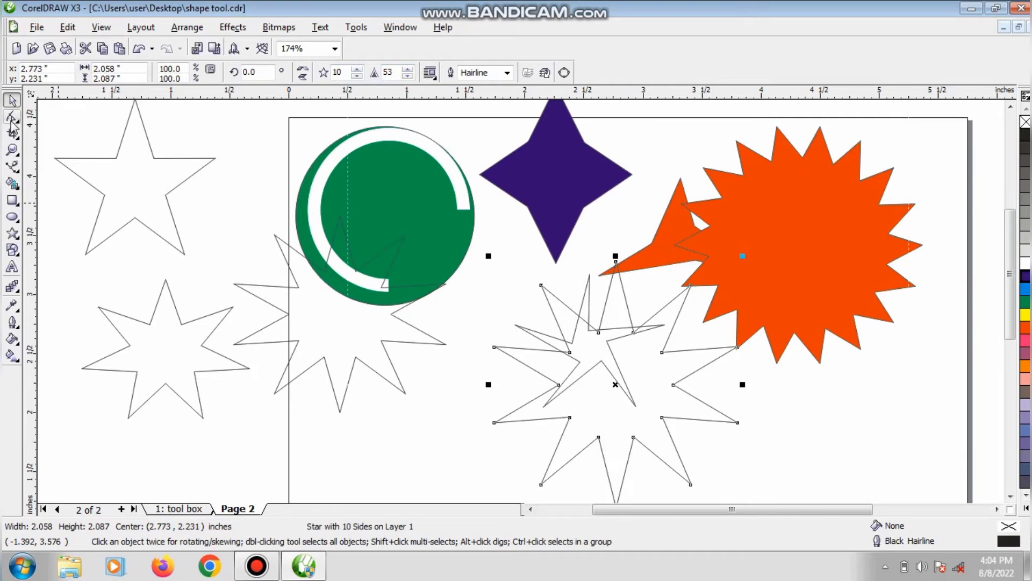
{"action": "left_click_drag", "start_coordinate": [569, 352], "coordinate": [544, 334]}
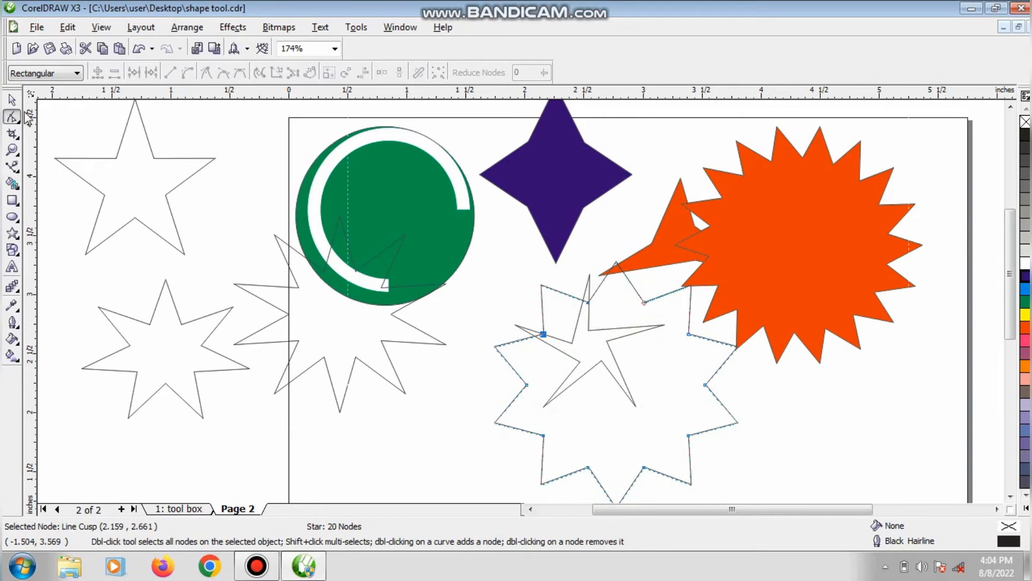
{"action": "left_click", "coordinate": [12, 101]}
{"action": "left_click", "coordinate": [1025, 315]}
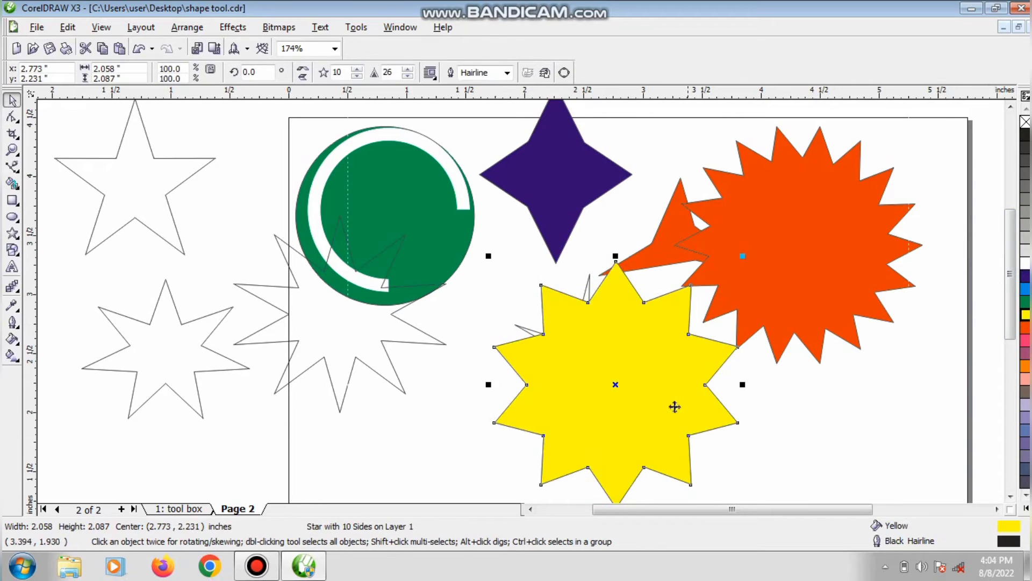
Move the yellow star up so it overlaps the blue and red stars, and place the smaller ten-pointed star on the green circle
{"action": "left_click_drag", "start_coordinate": [676, 387], "coordinate": [724, 257]}
{"action": "left_click_drag", "start_coordinate": [269, 305], "coordinate": [318, 224]}
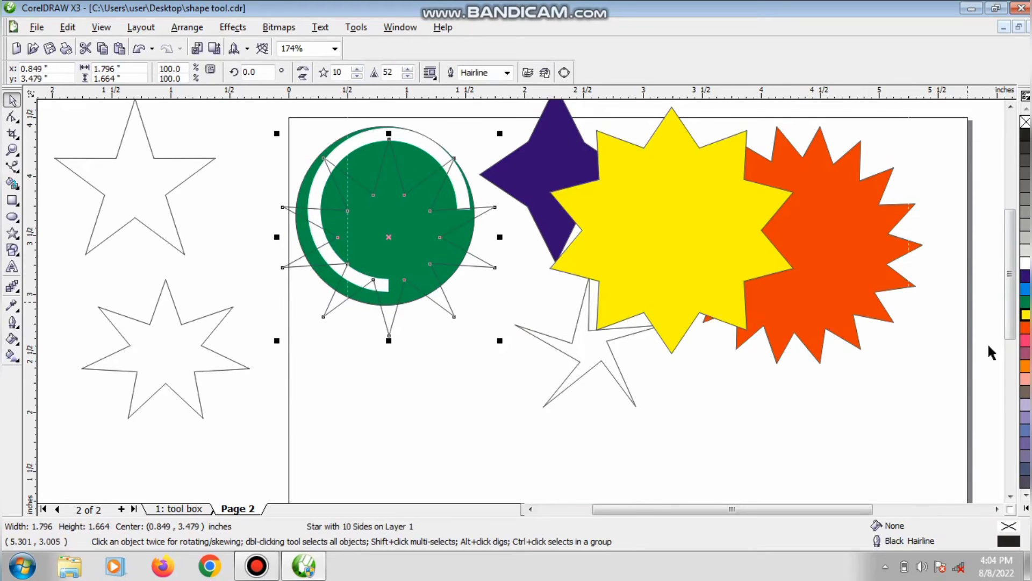
Shrink the ten-pointed star on the green circle to about 0.6 by 0.56 inches and make it red without an outline
{"action": "left_click", "coordinate": [1025, 327]}
{"action": "left_click_drag", "start_coordinate": [506, 345], "coordinate": [451, 275]}
{"action": "right_click", "coordinate": [1025, 123]}
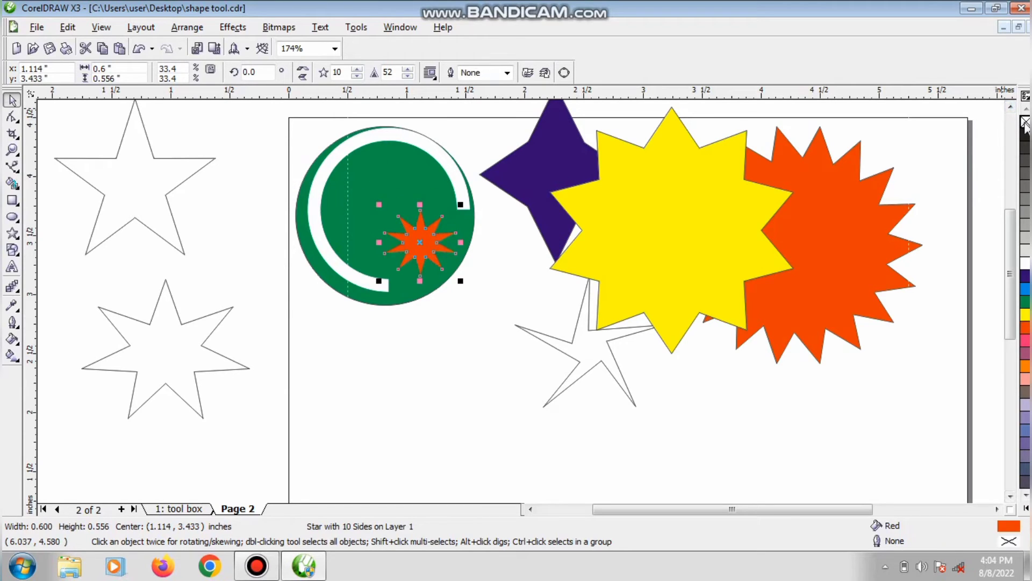
{"action": "left_click", "coordinate": [559, 423]}
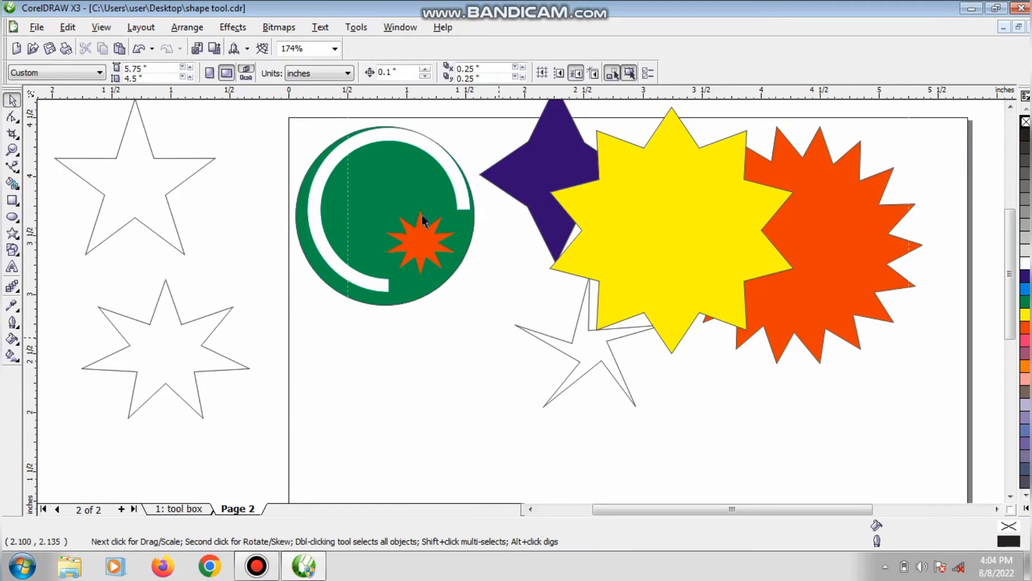
Recolour the small ten-pointed star on the green circle yellow
{"action": "left_click", "coordinate": [419, 243]}
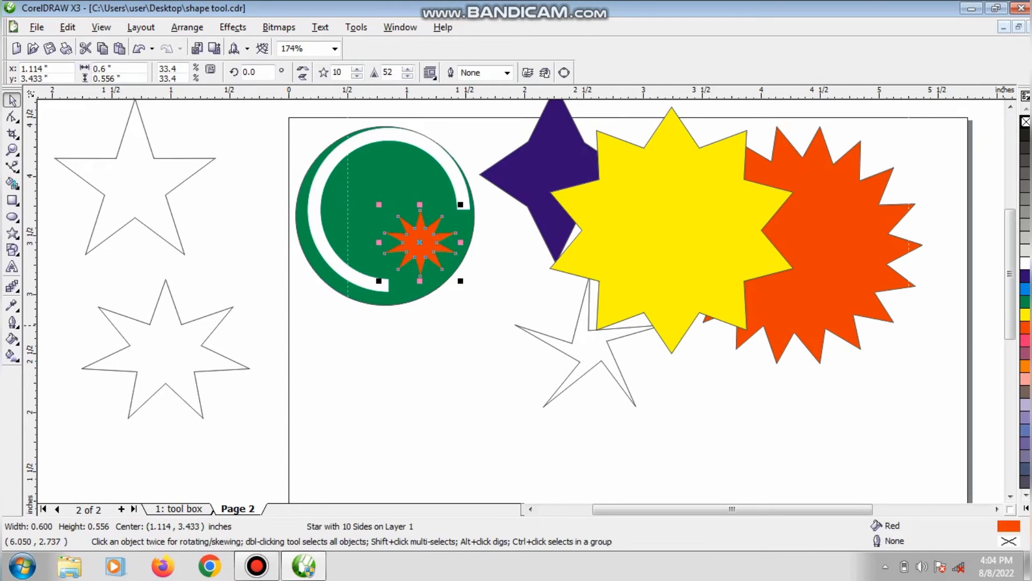
{"action": "left_click", "coordinate": [1024, 315]}
{"action": "left_click", "coordinate": [437, 415]}
Enlarge the green circle proportionally to about 1.61 inches across, clear of the white arc
{"action": "left_click", "coordinate": [461, 258]}
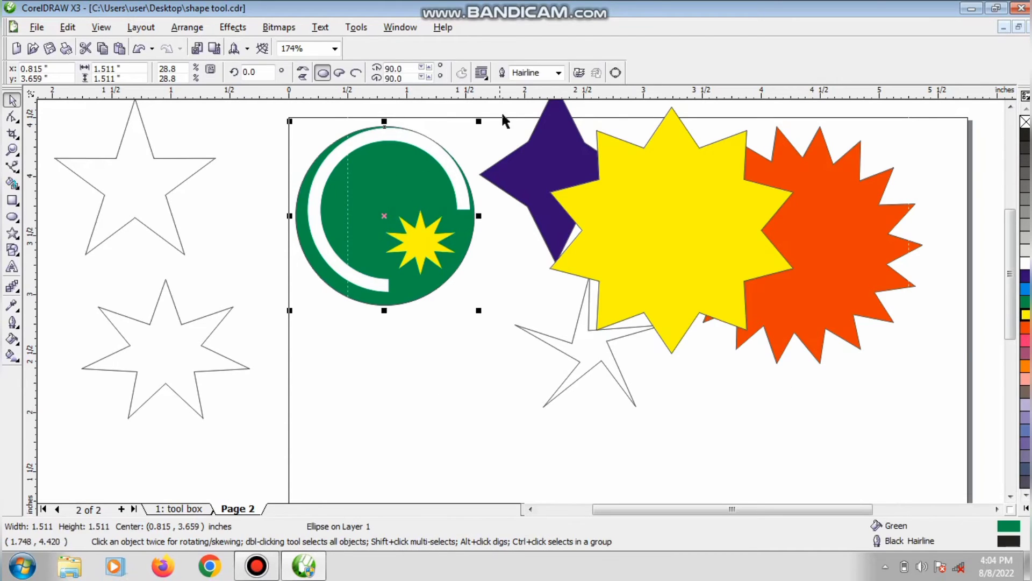
{"action": "left_click_drag", "start_coordinate": [478, 120], "coordinate": [482, 157]}
{"action": "left_click", "coordinate": [517, 326]}
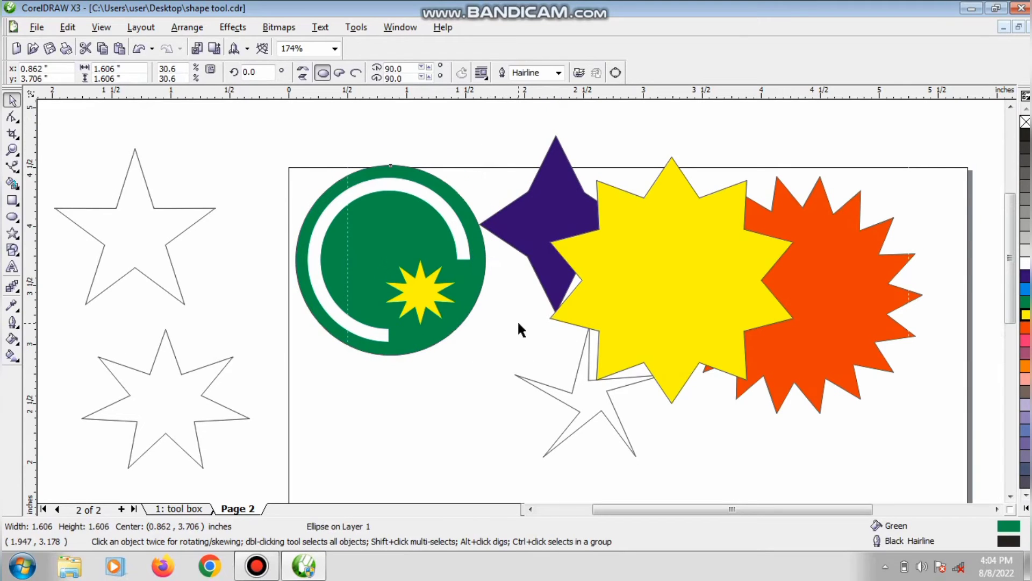
Enlarge the small yellow star to about 0.72 by 0.66 inches and lay a slightly smaller red copy over it
{"action": "left_click", "coordinate": [430, 299]}
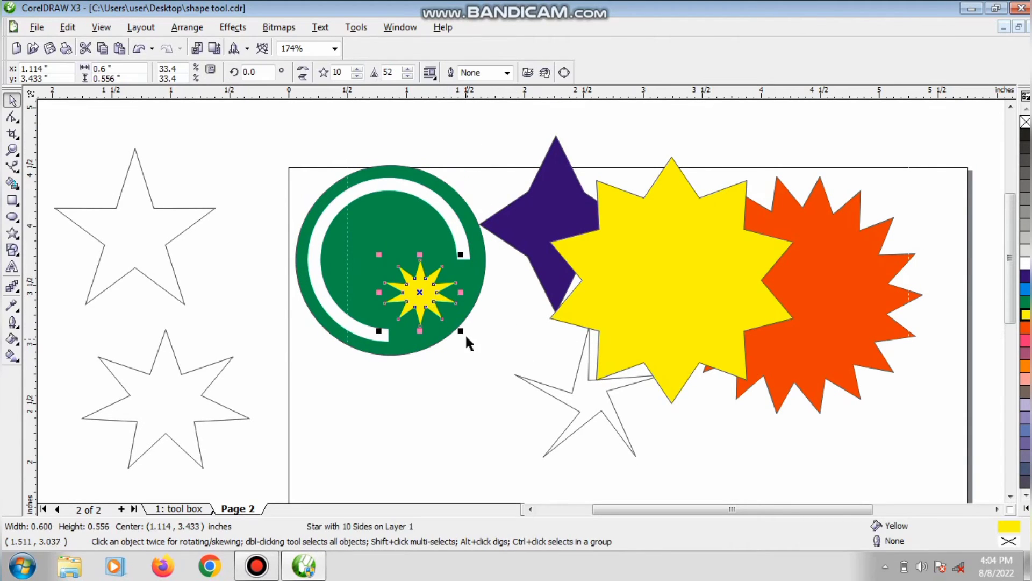
{"action": "left_click_drag", "start_coordinate": [465, 331], "coordinate": [474, 343]}
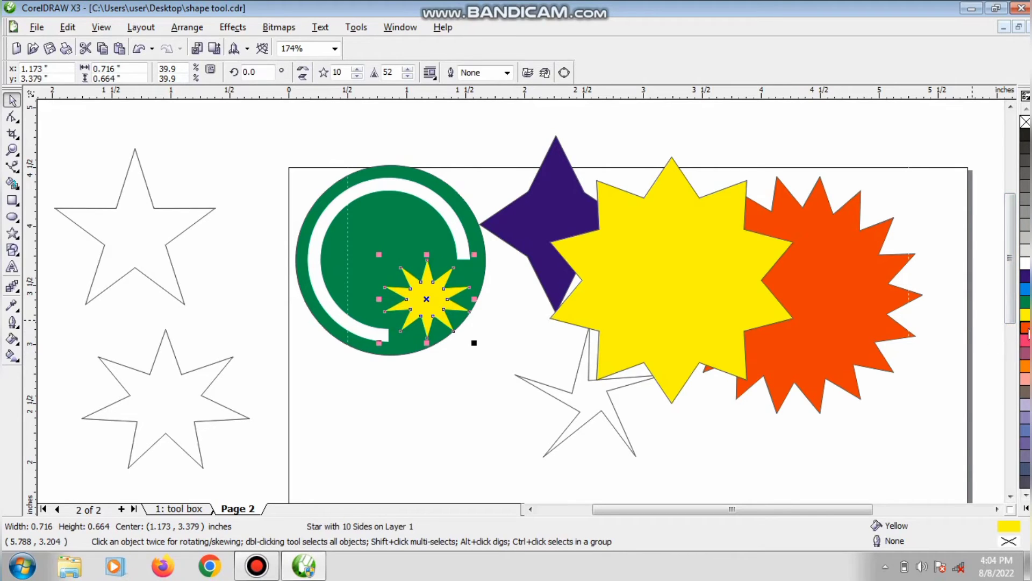
{"action": "left_click", "coordinate": [1026, 327]}
{"action": "left_click_drag", "start_coordinate": [472, 343], "coordinate": [469, 341]}
{"action": "left_click", "coordinate": [458, 432]}
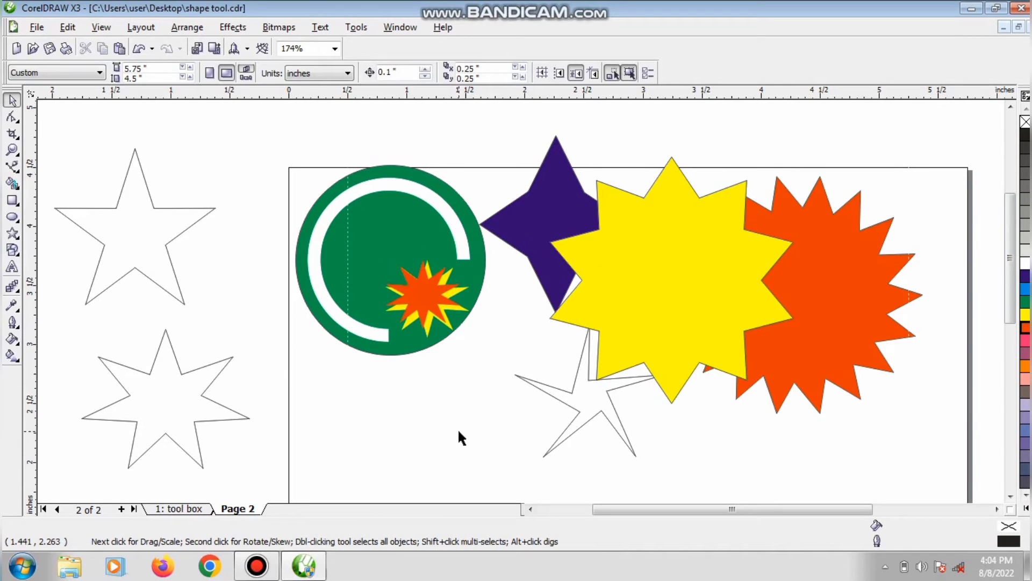
Delete the five- and seven-pointed outline stars left of the page, the large yellow star and the blue four-pointed star
{"action": "left_click", "coordinate": [132, 246]}
{"action": "key", "text": "Delete"}
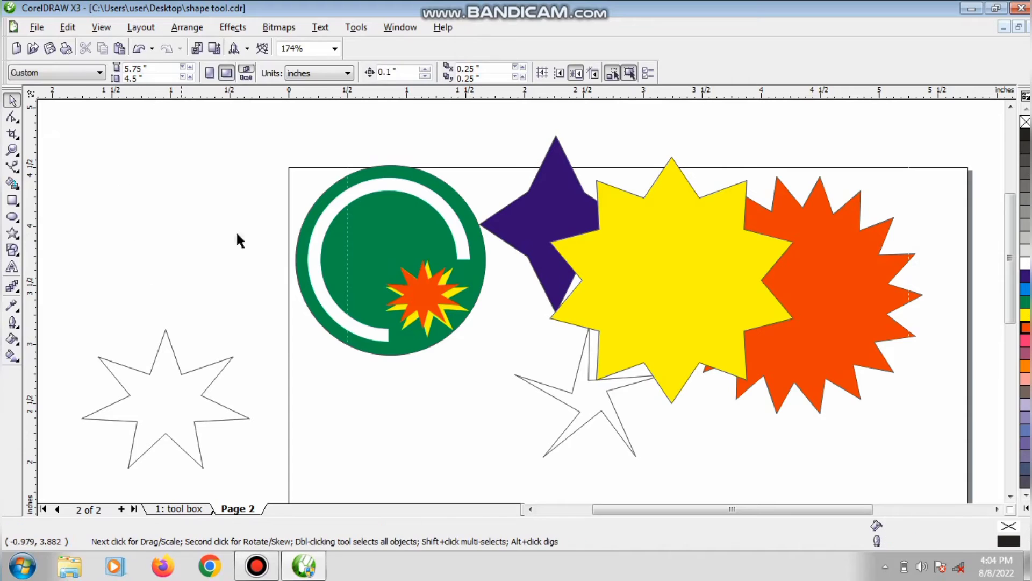
{"action": "left_click", "coordinate": [120, 354]}
{"action": "key", "text": "Delete"}
{"action": "left_click", "coordinate": [596, 347]}
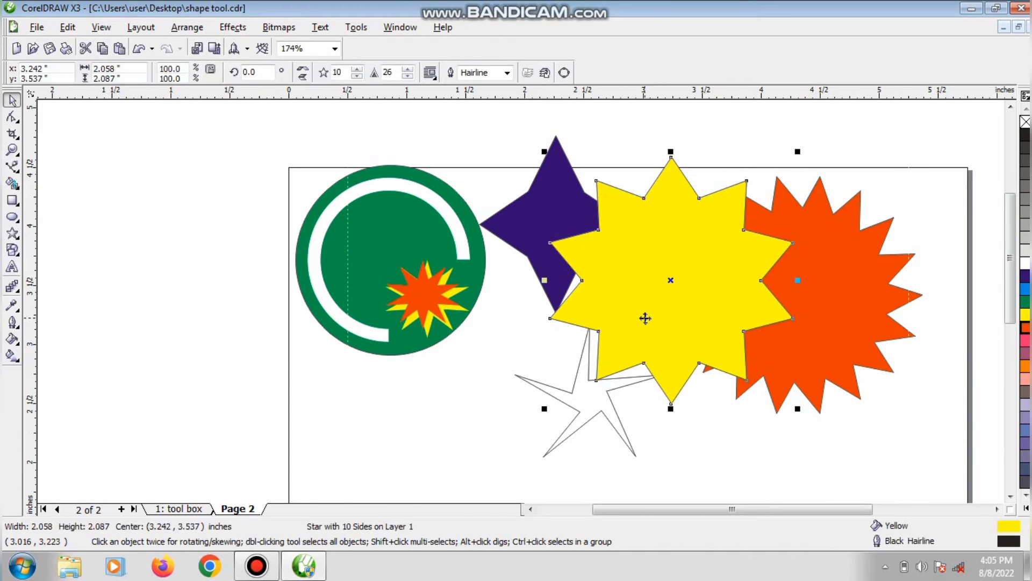
{"action": "key", "text": "Delete"}
{"action": "left_click", "coordinate": [563, 224]}
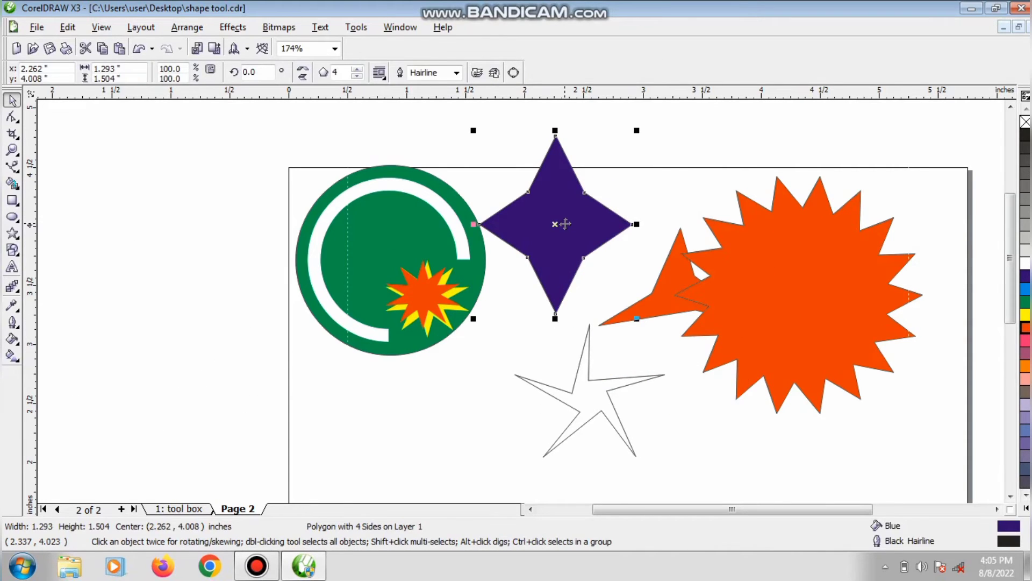
{"action": "key", "text": "Delete"}
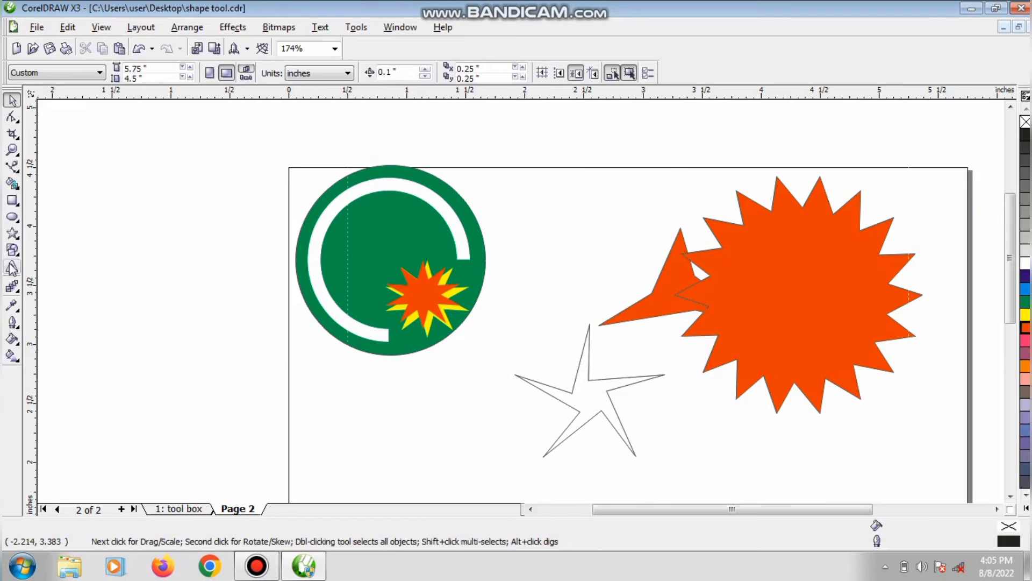
Draw an eight-pointed complex star with sharpness 2, about 1.77 by 1.61 inches, left of the page
{"action": "left_click", "coordinate": [16, 240]}
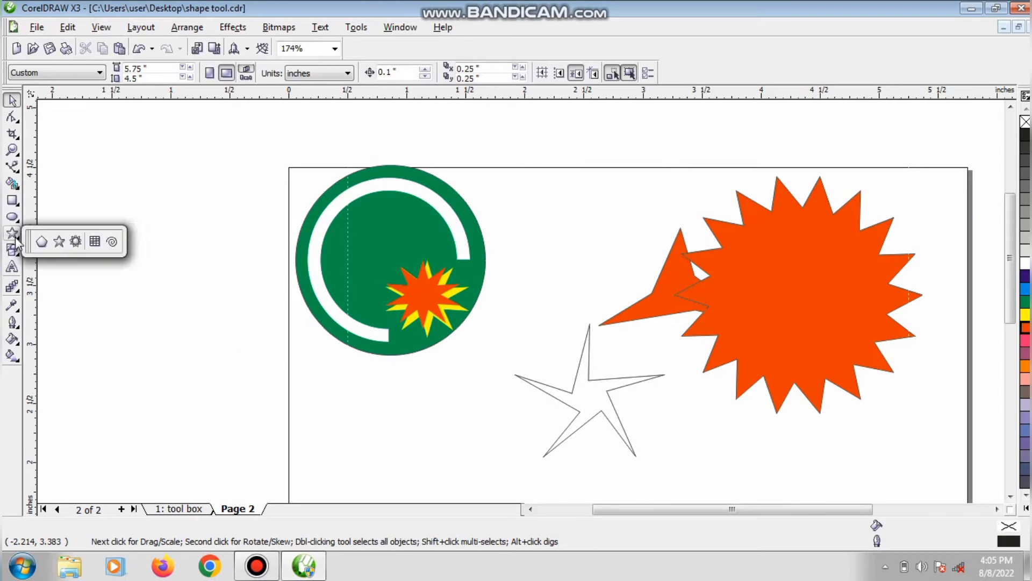
{"action": "left_click", "coordinate": [77, 243]}
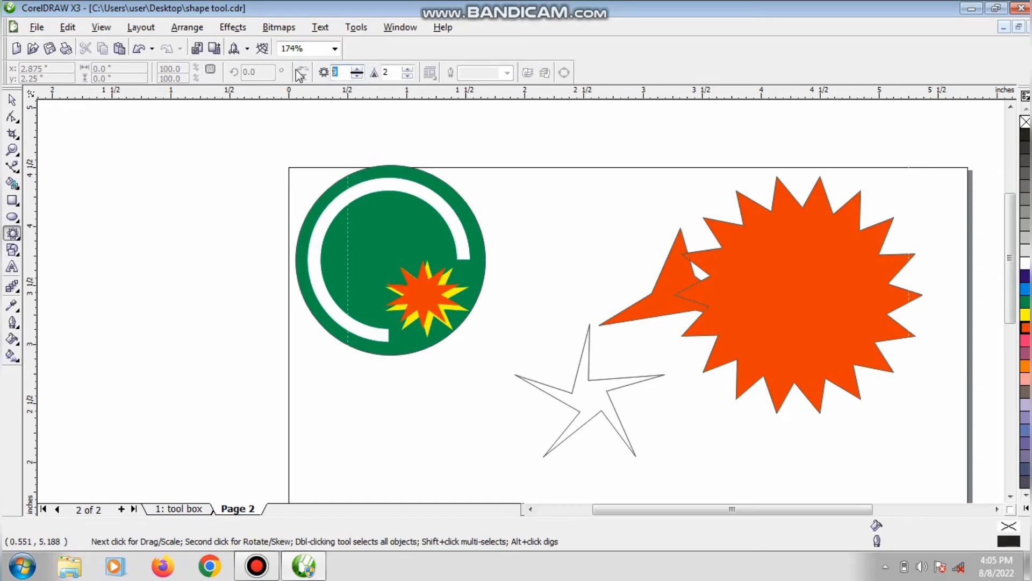
{"action": "type", "text": "8"}
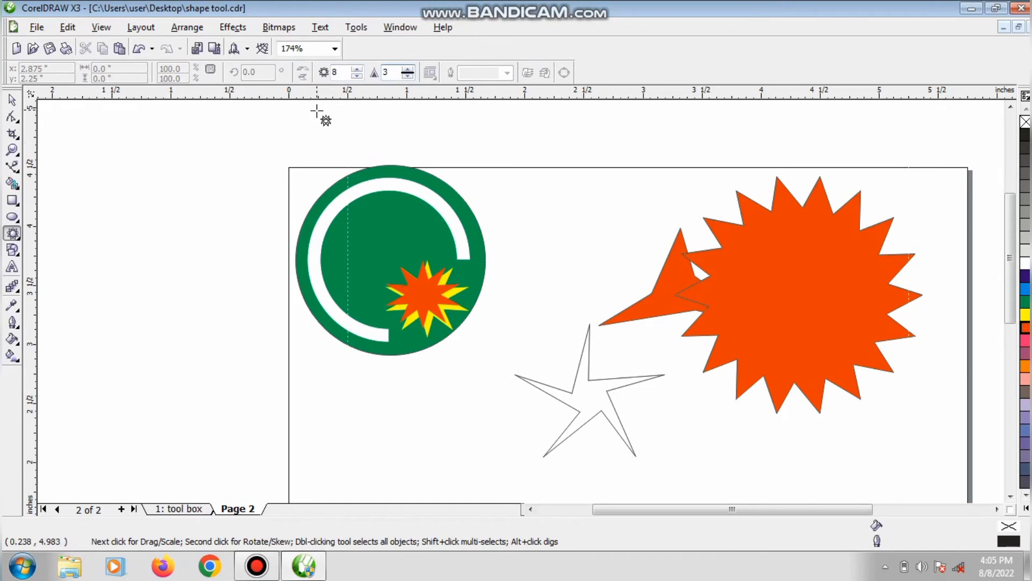
{"action": "mouse_move", "coordinate": [85, 192]}
{"action": "left_mouse_down"}
{"action": "mouse_move", "coordinate": [359, 427]}
{"action": "mouse_move", "coordinate": [297, 386]}
{"action": "left_mouse_up"}
{"action": "key", "text": "space"}
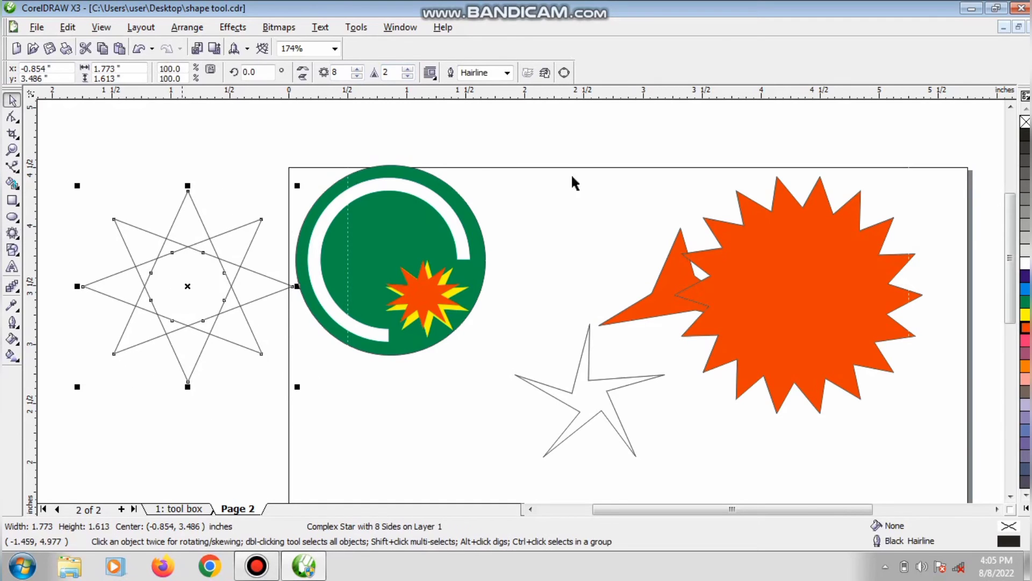
Fill the complex star with blue, and shift it up and left of the page at a reduced size
{"action": "left_click", "coordinate": [1026, 275]}
{"action": "left_click", "coordinate": [253, 379]}
{"action": "left_click_drag", "start_coordinate": [141, 291], "coordinate": [123, 218]}
{"action": "left_click_drag", "start_coordinate": [279, 315], "coordinate": [197, 238]}
{"action": "key", "text": "Escape"}
Draw a 25-pointed complex star with sharpness 7, about 1.81 by 1.65 inches, left of the page below the blue star
{"action": "left_click", "coordinate": [16, 239]}
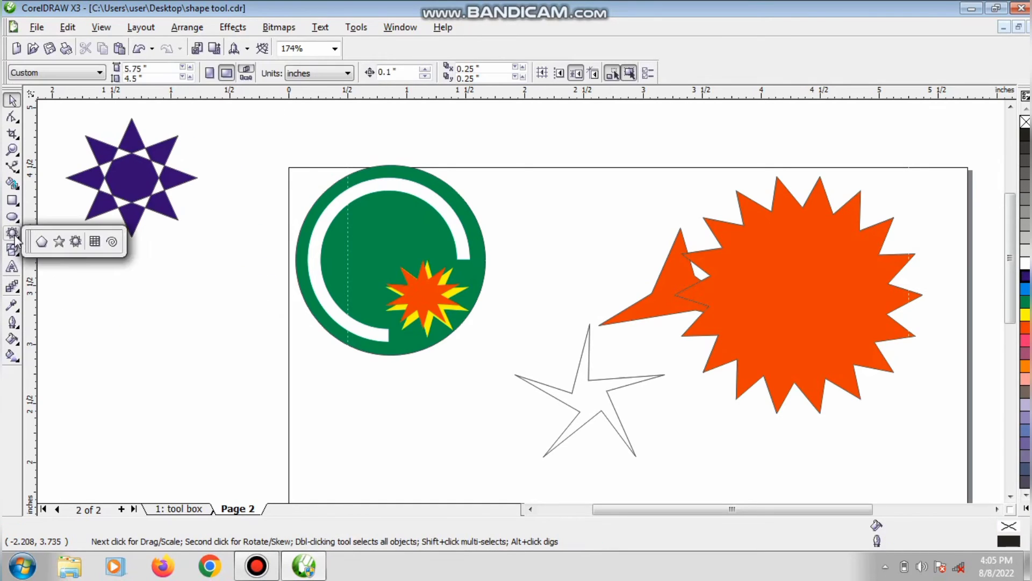
{"action": "left_click", "coordinate": [86, 252]}
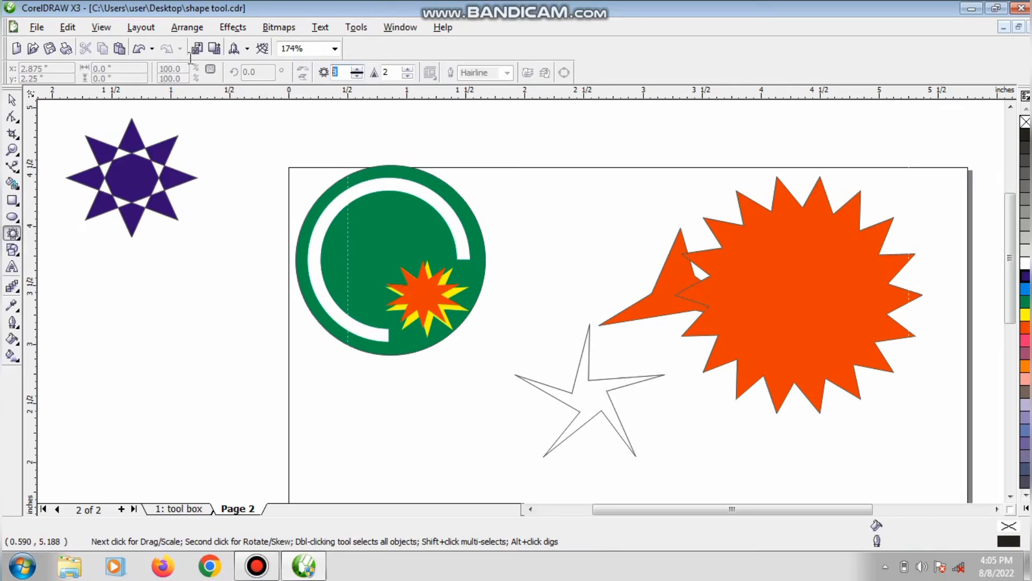
{"action": "type", "text": "5"}
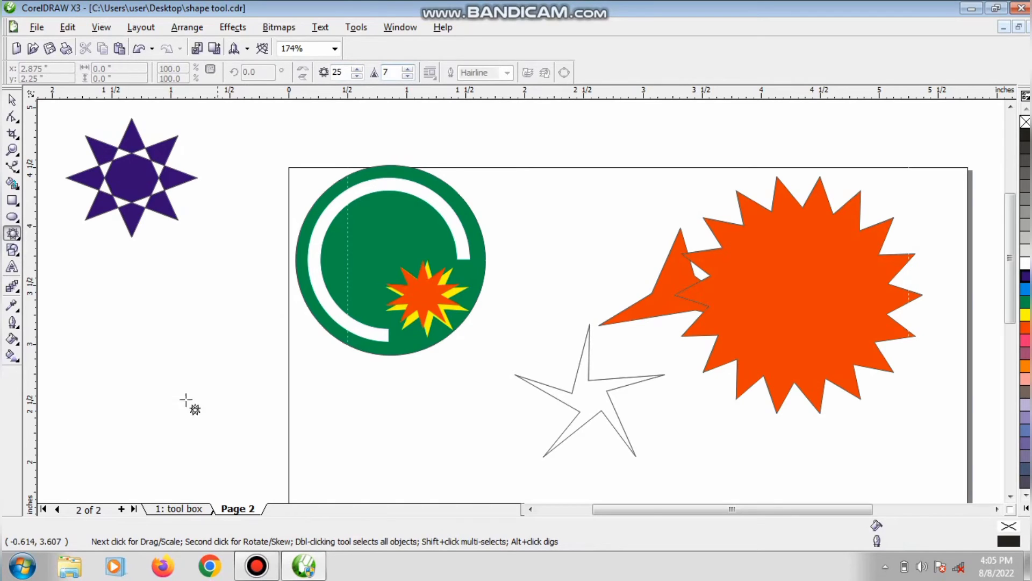
{"action": "mouse_move", "coordinate": [88, 299]}
{"action": "left_mouse_down"}
{"action": "mouse_move", "coordinate": [269, 431]}
{"action": "mouse_move", "coordinate": [303, 496]}
{"action": "left_mouse_up"}
{"action": "left_click", "coordinate": [12, 99]}
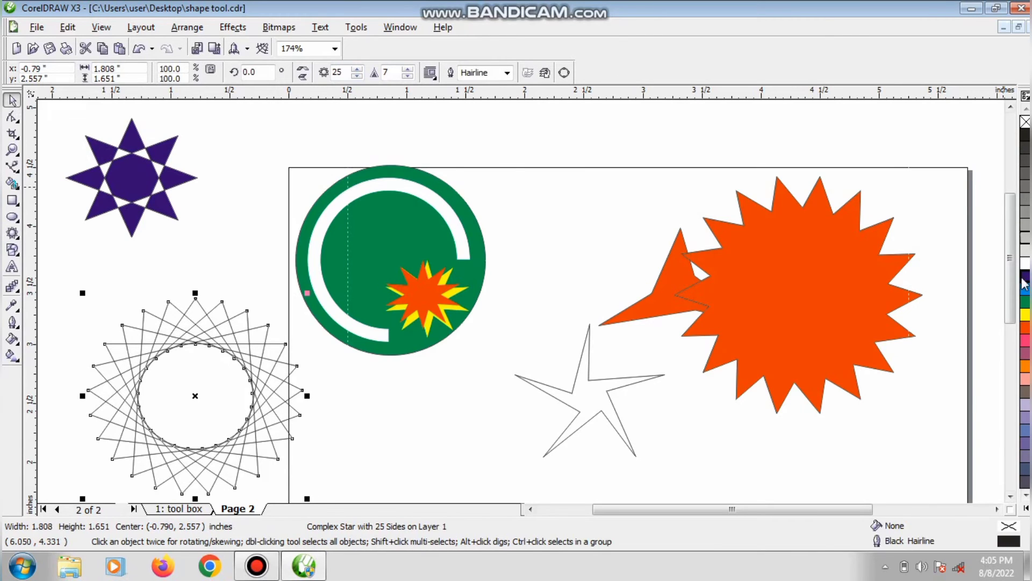
Fill the new complex star with green, outline it in red, and shrink it to about 0.72 by 0.66 inches under the blue star
{"action": "left_click", "coordinate": [1025, 302]}
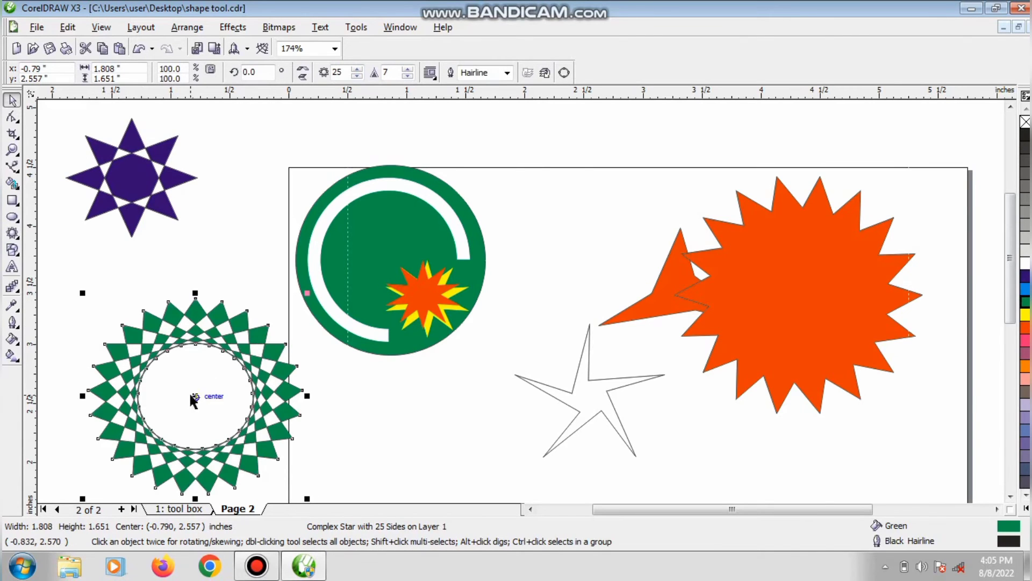
{"action": "left_click_drag", "start_coordinate": [193, 399], "coordinate": [164, 352]}
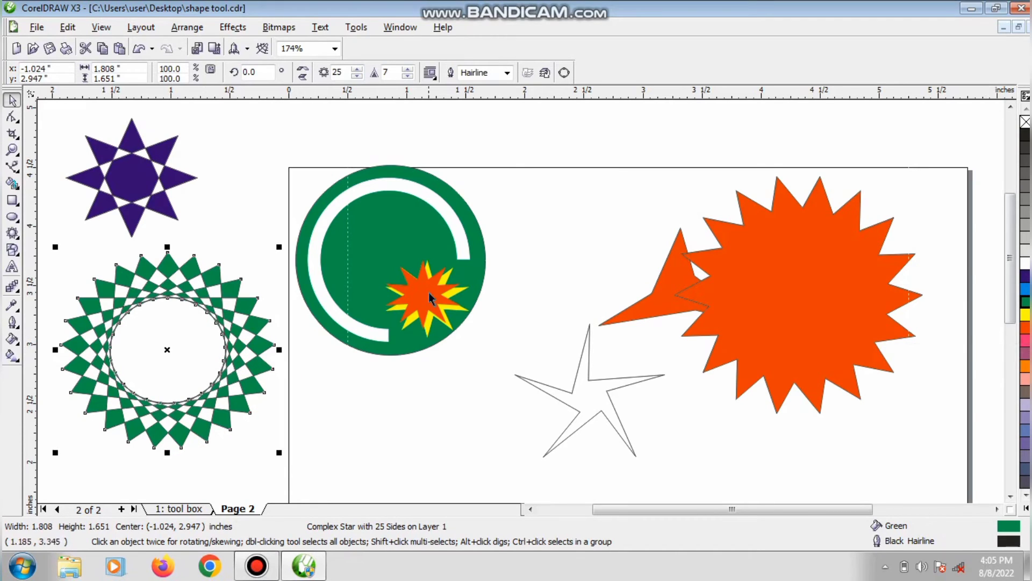
{"action": "right_click", "coordinate": [1026, 327]}
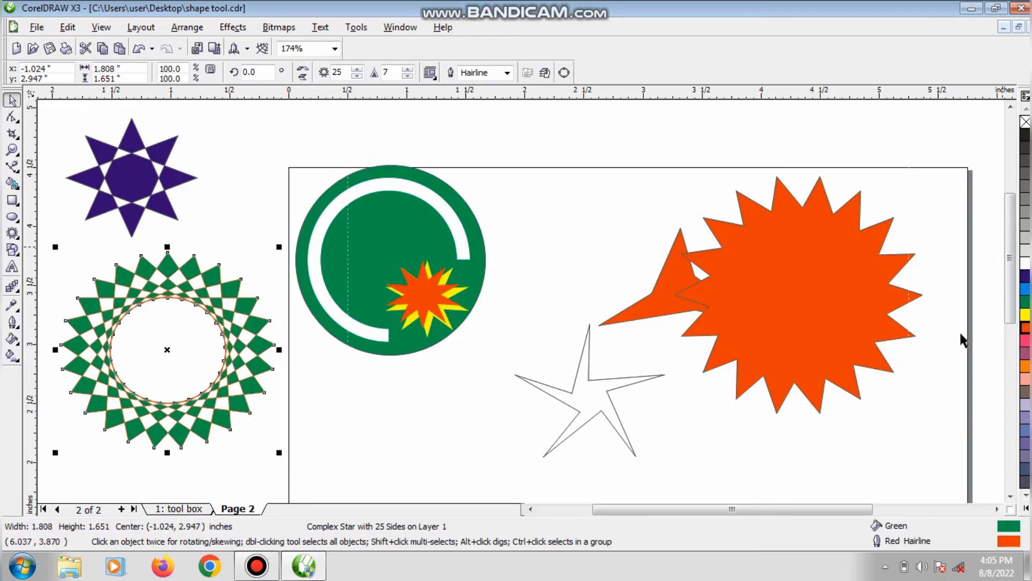
{"action": "left_click_drag", "start_coordinate": [279, 454], "coordinate": [150, 334]}
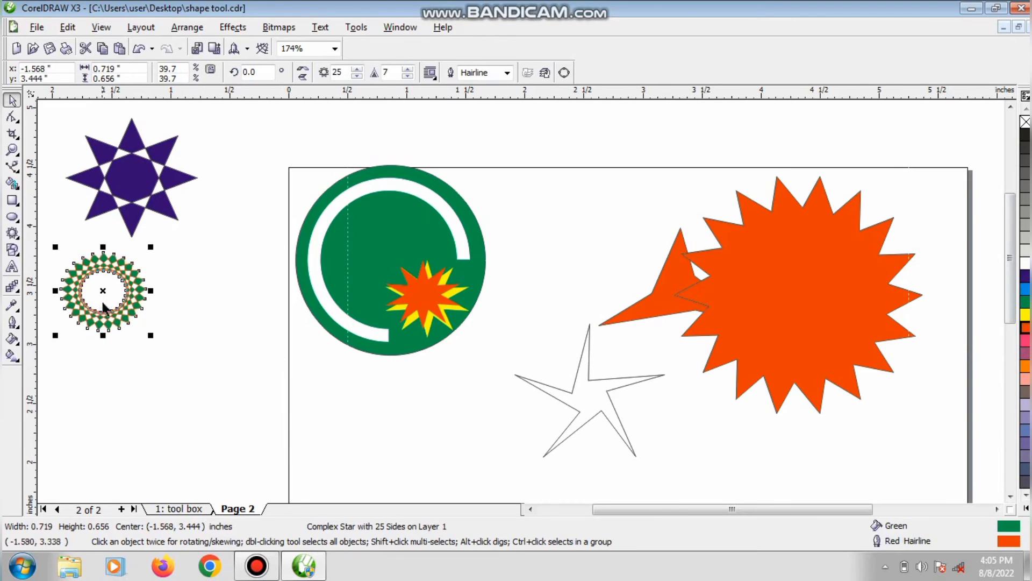
{"action": "key", "text": "Escape"}
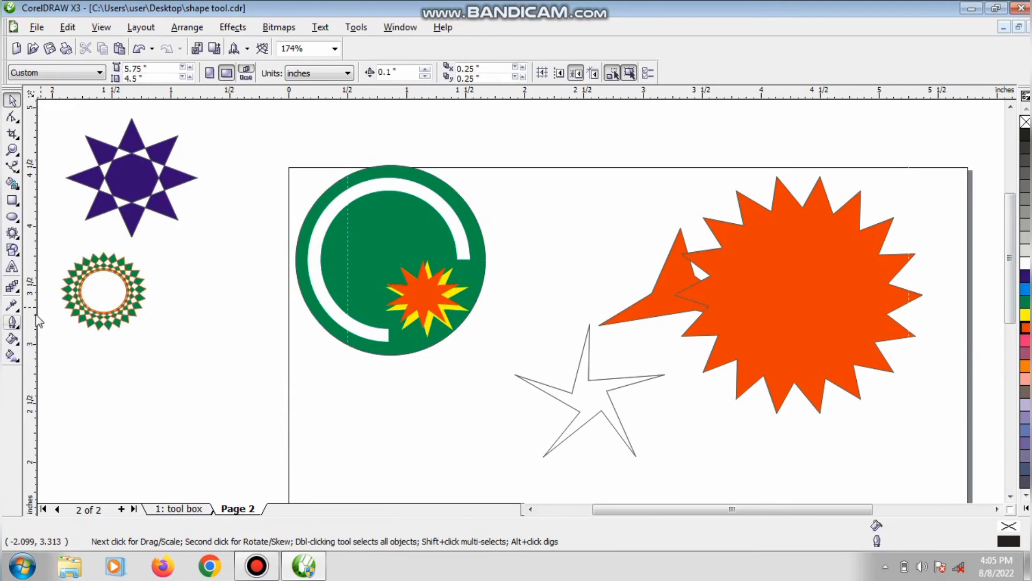
Move the small green complex star onto the green circle and fill it with white
{"action": "left_click_drag", "start_coordinate": [80, 283], "coordinate": [376, 250]}
{"action": "left_click", "coordinate": [1022, 264]}
{"action": "left_click", "coordinate": [594, 243]}
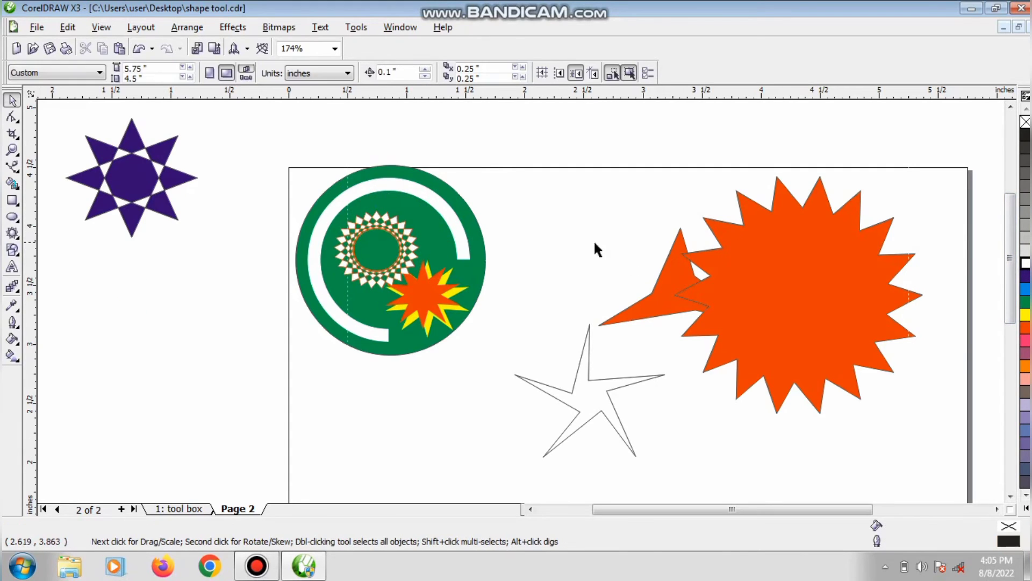
Draw a 25-pointed complex star with sharpness 10, about 1.61 by 1.59 inches, left of the page, plus a tiny one beside the blue star
{"action": "left_click", "coordinate": [11, 233]}
{"action": "type", "text": "1"}
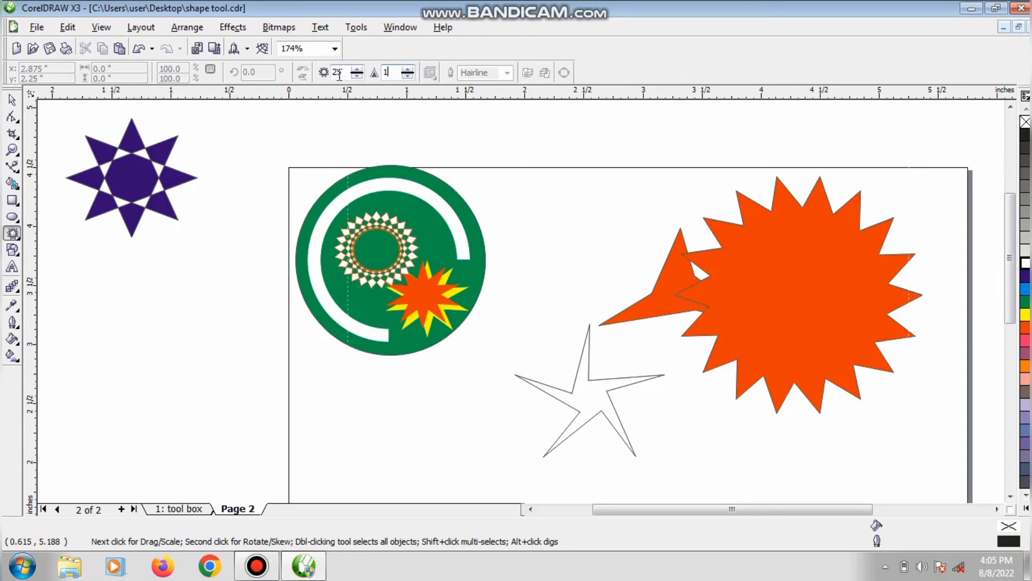
{"action": "type", "text": "0"}
{"action": "left_click_drag", "start_coordinate": [79, 280], "coordinate": [269, 469]}
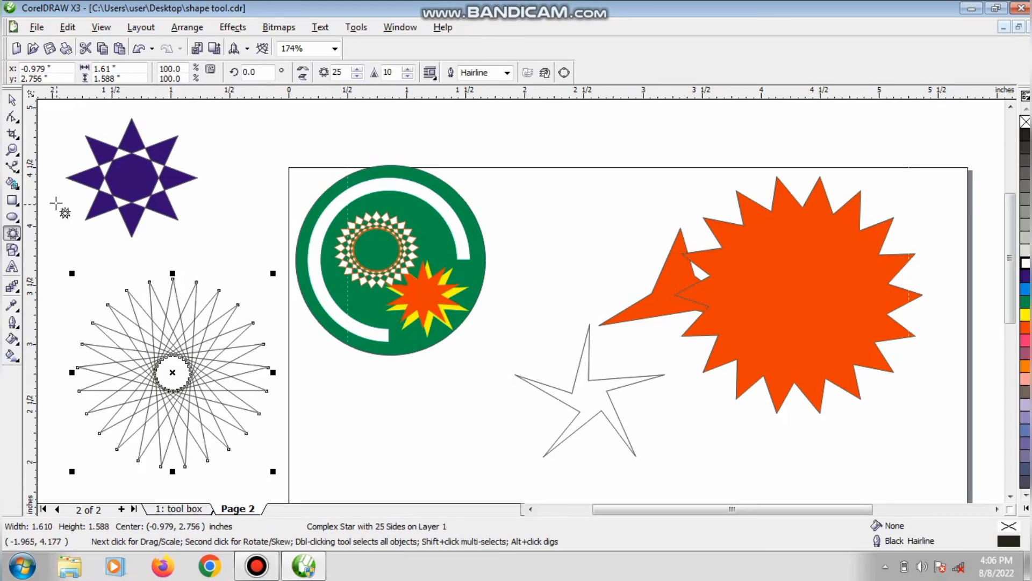
{"action": "left_click_drag", "start_coordinate": [50, 158], "coordinate": [77, 187]}
Reshape the large outline complex star by pulling its outer and inner nodes outward, to about 2.34 by 2.31 inches with a wider centre
{"action": "left_click", "coordinate": [11, 101]}
{"action": "left_click", "coordinate": [129, 327]}
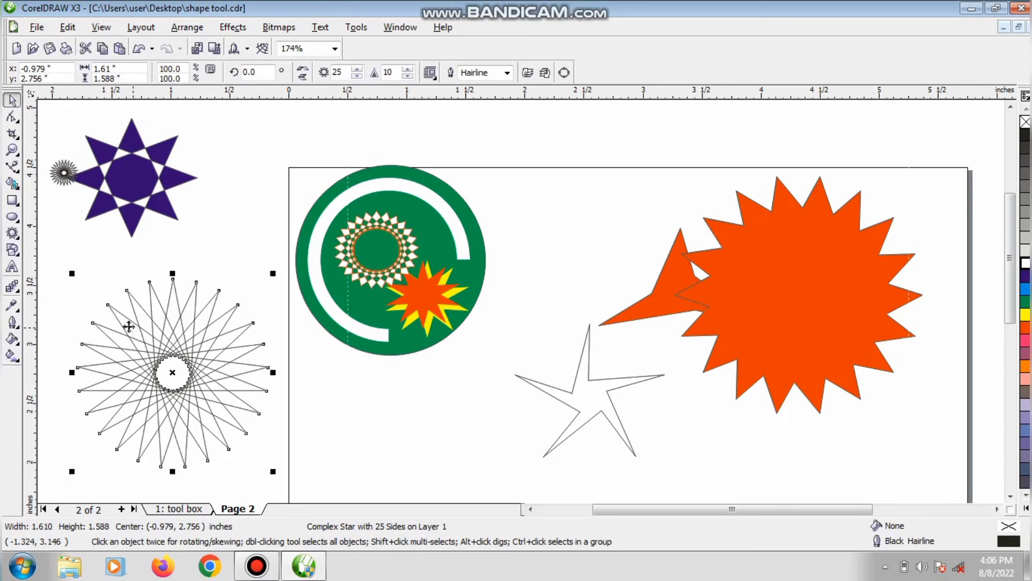
{"action": "left_click", "coordinate": [12, 116]}
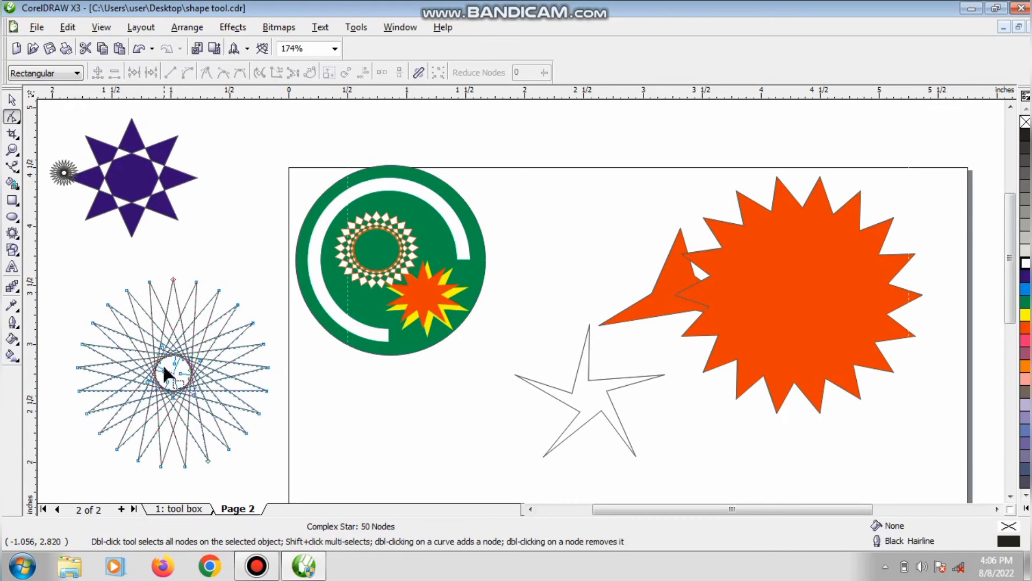
{"action": "left_click_drag", "start_coordinate": [173, 282], "coordinate": [68, 324]}
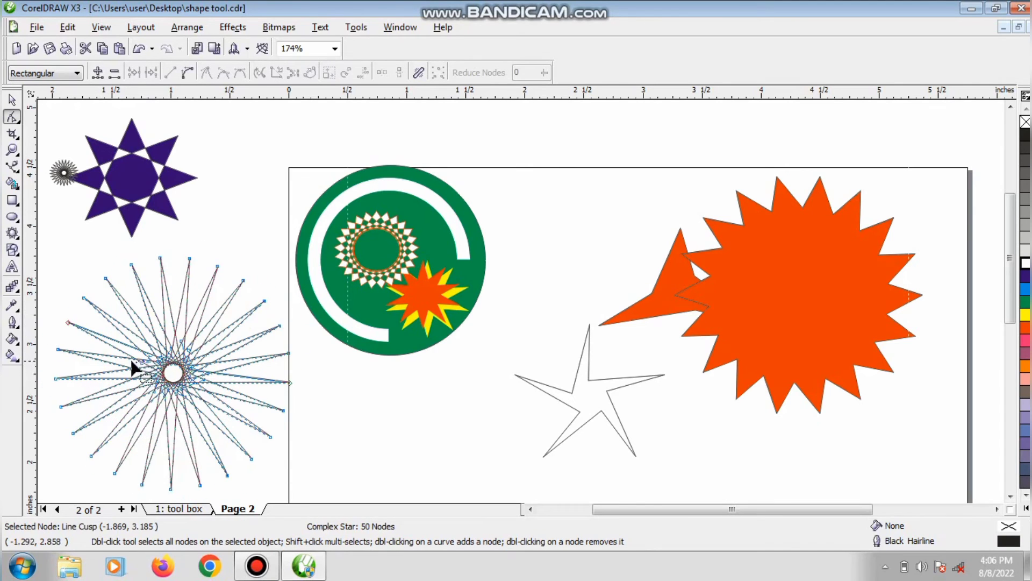
{"action": "left_click_drag", "start_coordinate": [133, 368], "coordinate": [148, 381]}
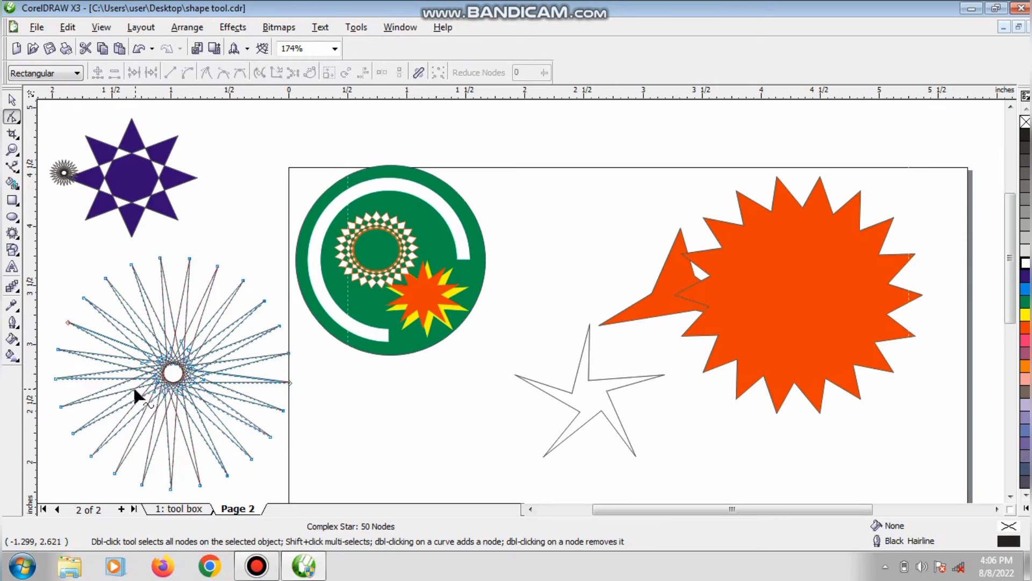
{"action": "left_click", "coordinate": [191, 370]}
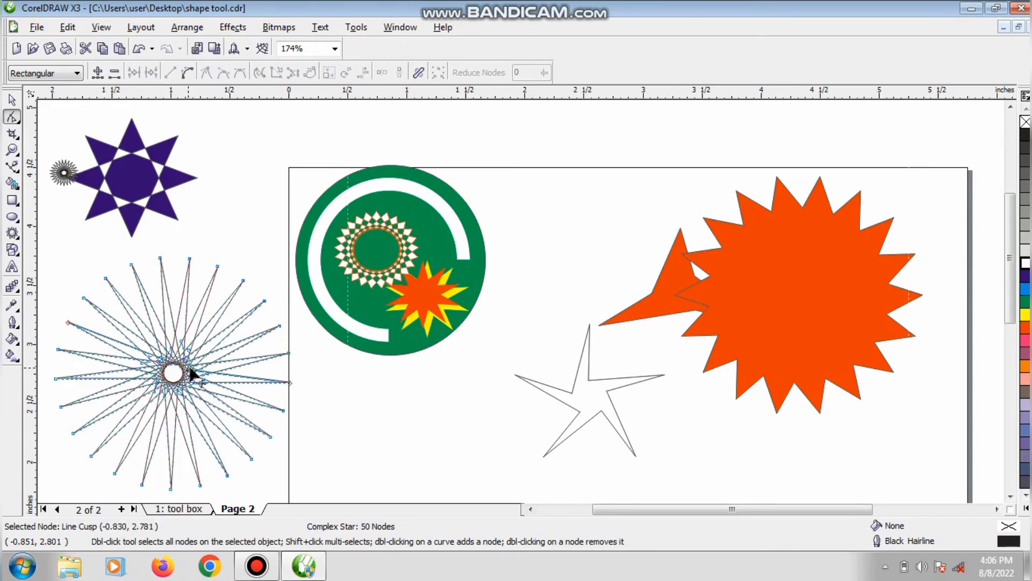
{"action": "left_click_drag", "start_coordinate": [191, 369], "coordinate": [269, 363]}
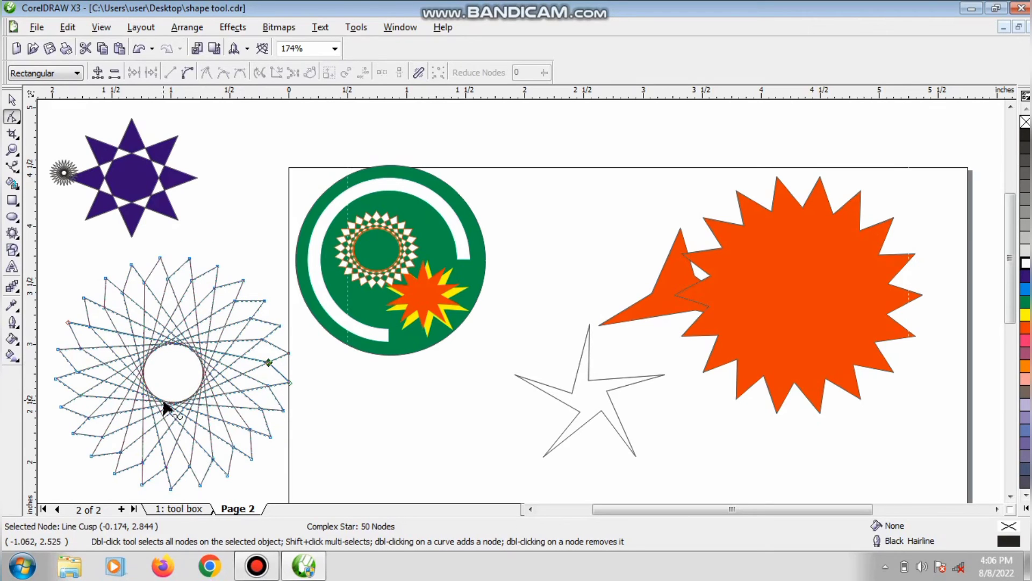
{"action": "left_click_drag", "start_coordinate": [91, 455], "coordinate": [67, 460]}
{"action": "left_click", "coordinate": [12, 99]}
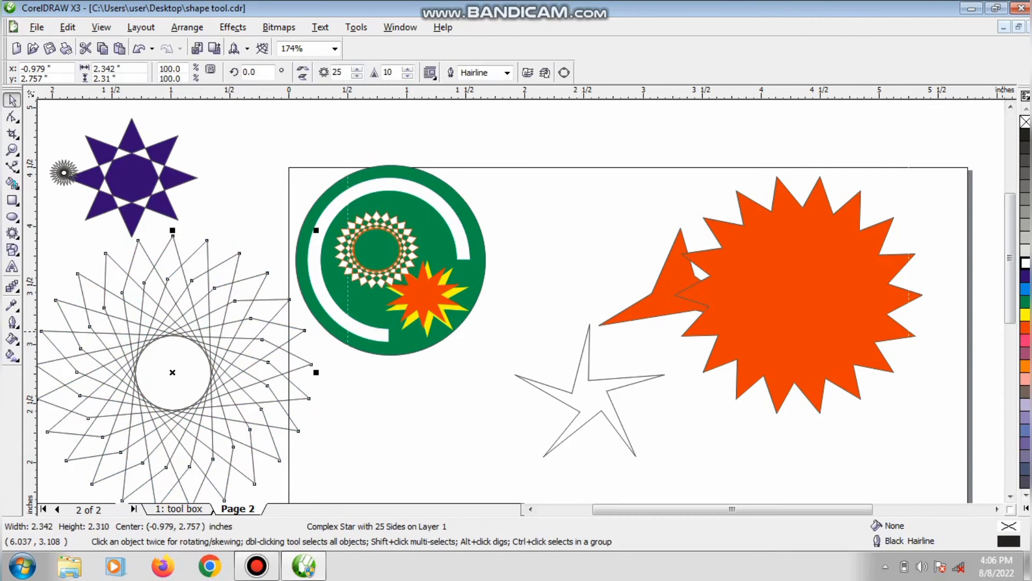
Fill the reshaped complex star with yellow and give it a blue outline
{"action": "left_click", "coordinate": [1026, 314]}
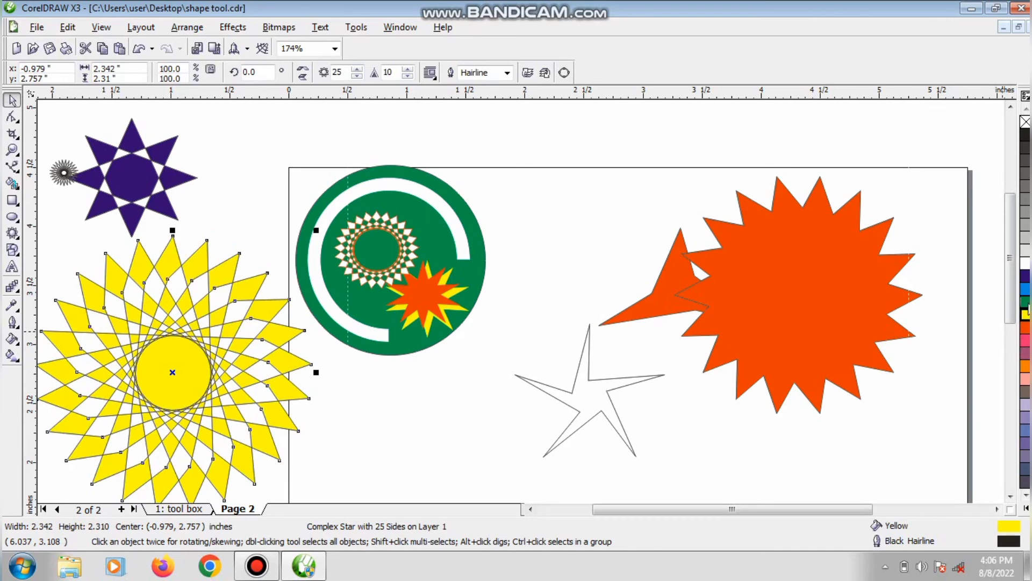
{"action": "right_click", "coordinate": [1025, 277]}
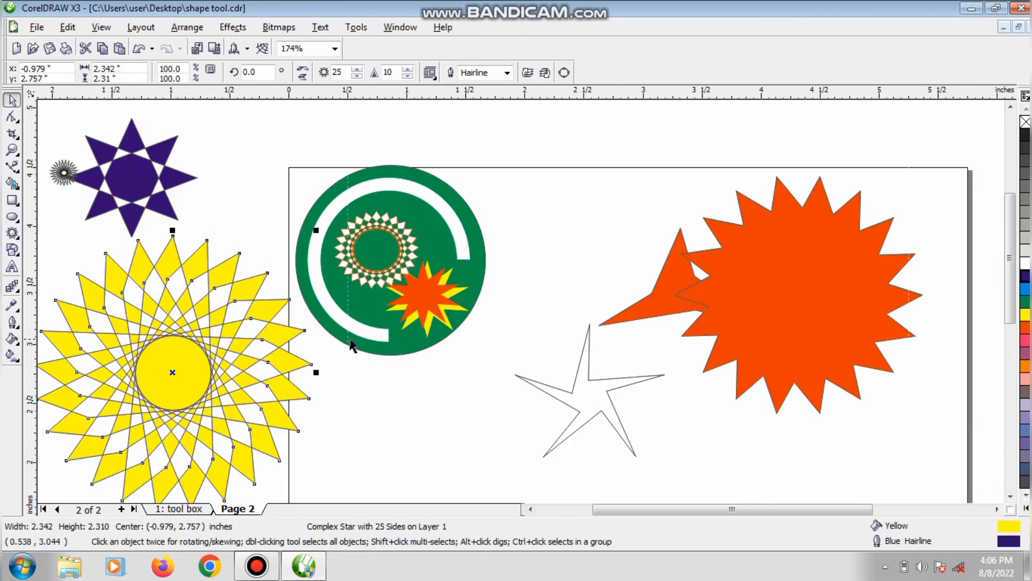
{"action": "left_click", "coordinate": [144, 163]}
{"action": "left_click", "coordinate": [251, 285]}
Shrink the yellow complex star to about 1.47 by 1.45 inches beside the green circle and recolour it red
{"action": "left_click_drag", "start_coordinate": [318, 228], "coordinate": [190, 325]}
{"action": "left_click_drag", "start_coordinate": [103, 410], "coordinate": [214, 273]}
{"action": "left_click", "coordinate": [1026, 328]}
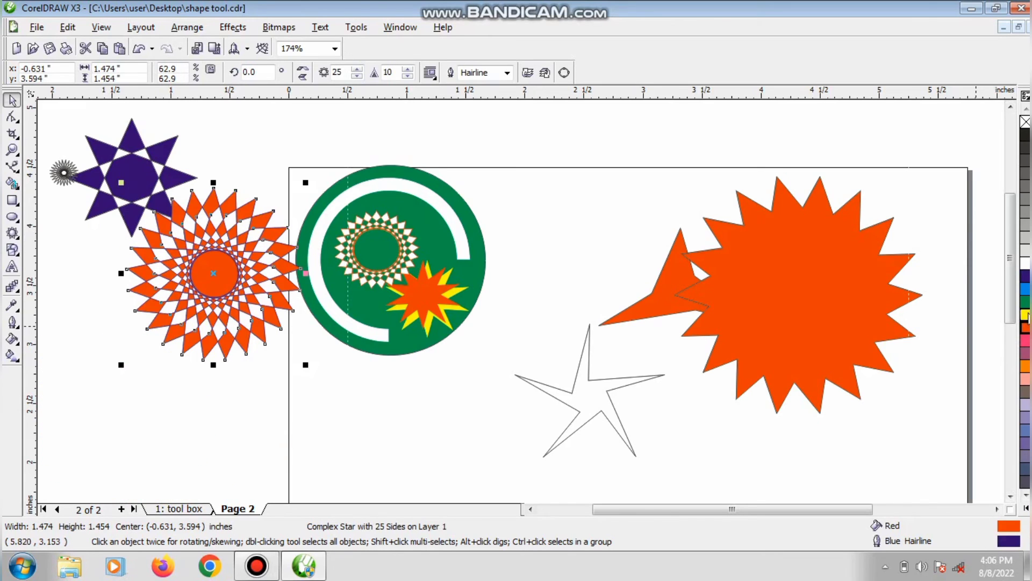
Shift the blue star slightly up and left, and move the white complex star off the green circle to below the red one
{"action": "left_click", "coordinate": [203, 422]}
{"action": "left_click_drag", "start_coordinate": [130, 229], "coordinate": [115, 214]}
{"action": "left_click_drag", "start_coordinate": [379, 225], "coordinate": [136, 343]}
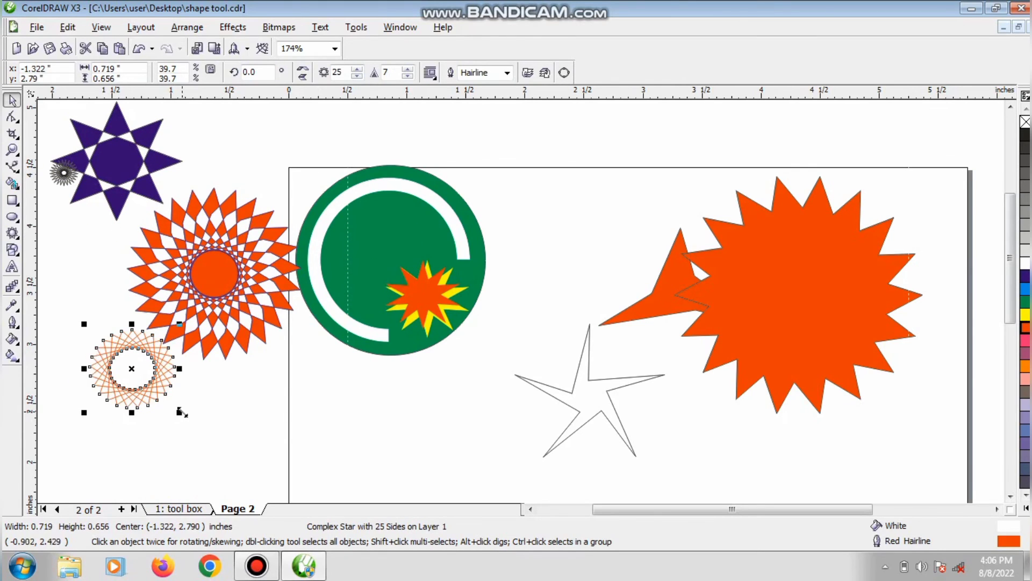
Enlarge the white complex star to about 1.71 by 1.56 inches and fill it with cyan
{"action": "left_click_drag", "start_coordinate": [179, 412], "coordinate": [296, 508]}
{"action": "left_click", "coordinate": [1027, 316]}
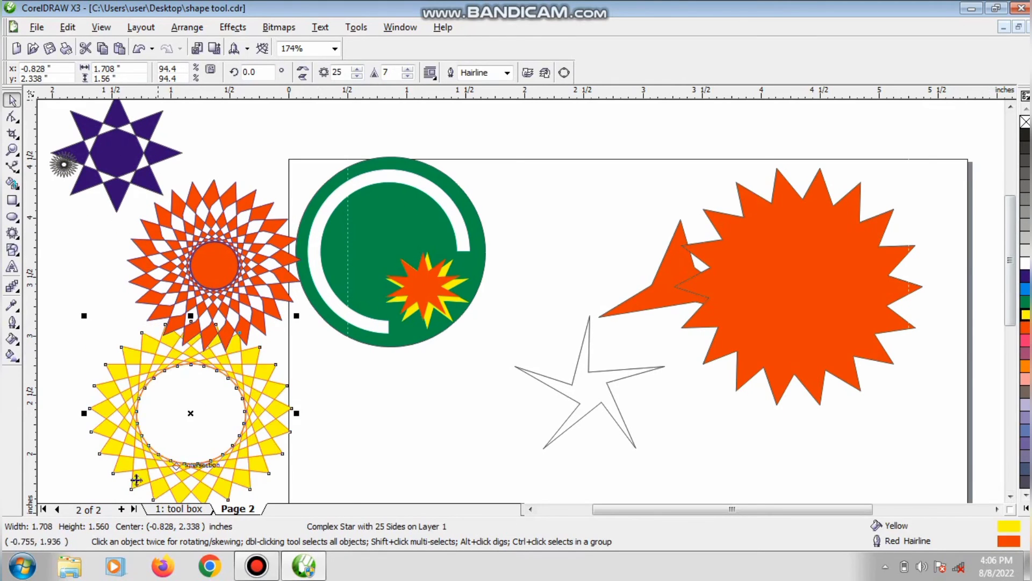
{"action": "left_click", "coordinate": [1026, 289]}
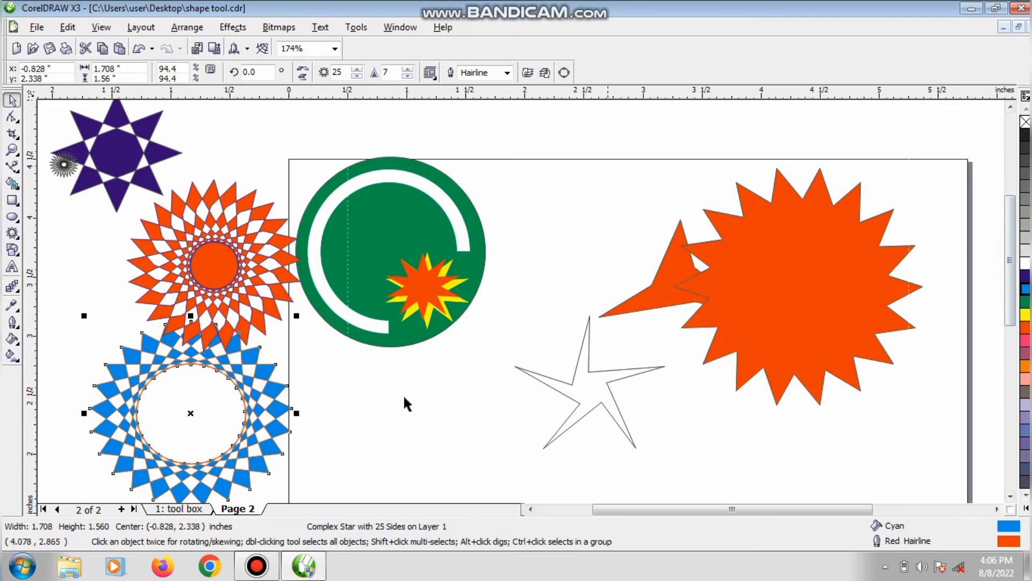
{"action": "left_click", "coordinate": [210, 303]}
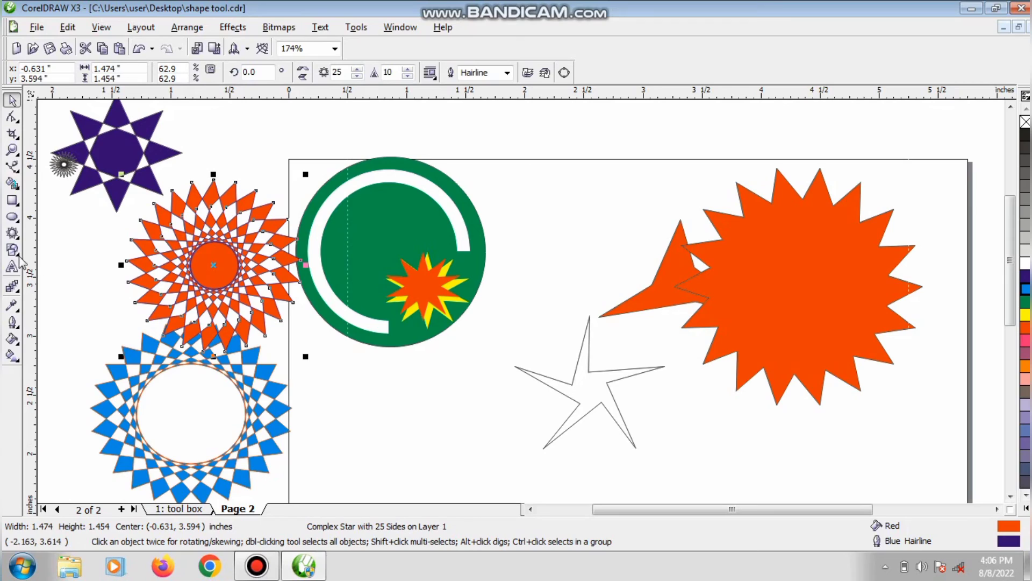
Draw a Graph Paper grid of 5 columns and 4 rows, about 3.53 by 1.96 inches, over the large red star
{"action": "left_click", "coordinate": [16, 238]}
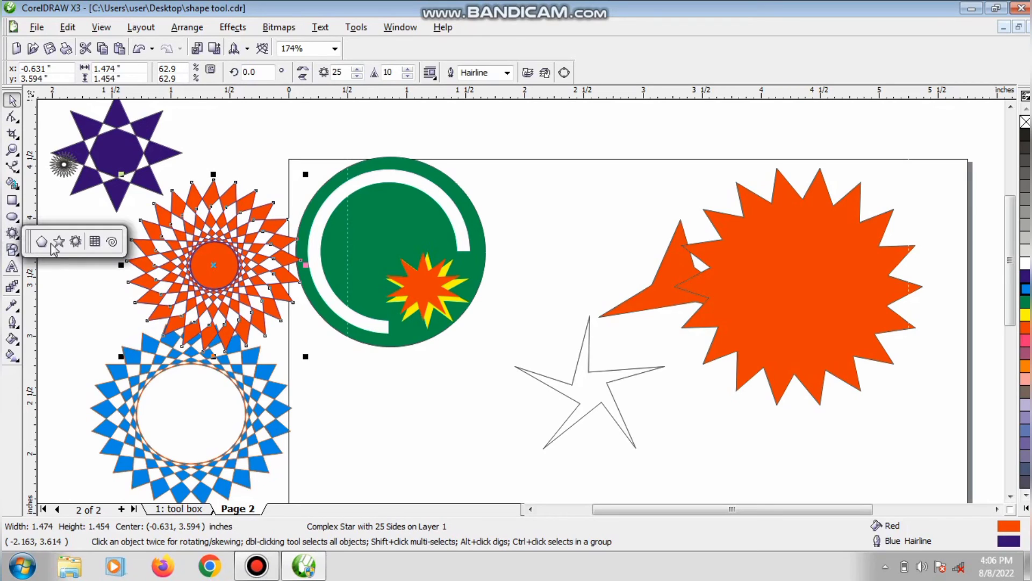
{"action": "left_click", "coordinate": [95, 242]}
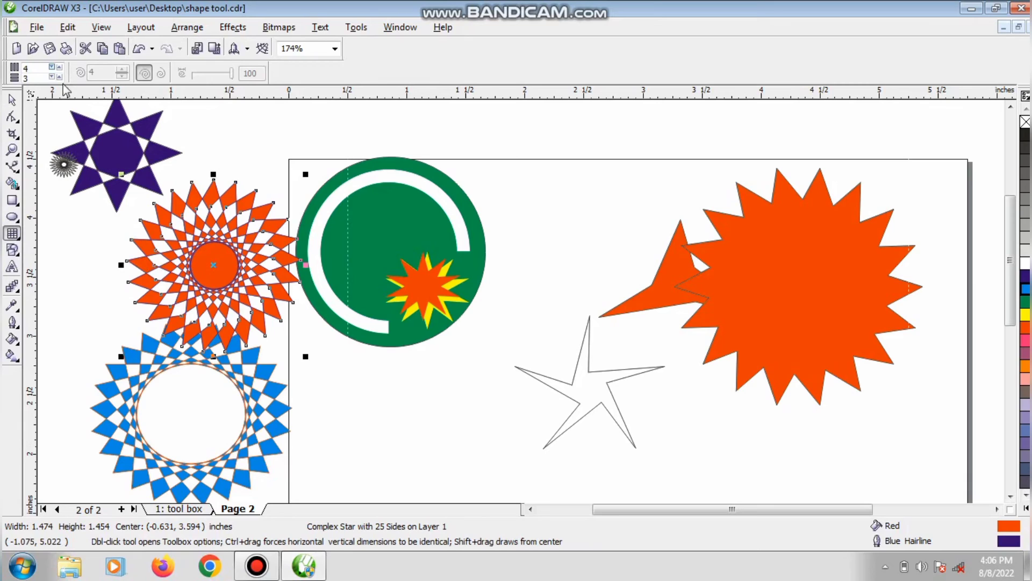
{"action": "double_click", "coordinate": [33, 67]}
{"action": "type", "text": "5"}
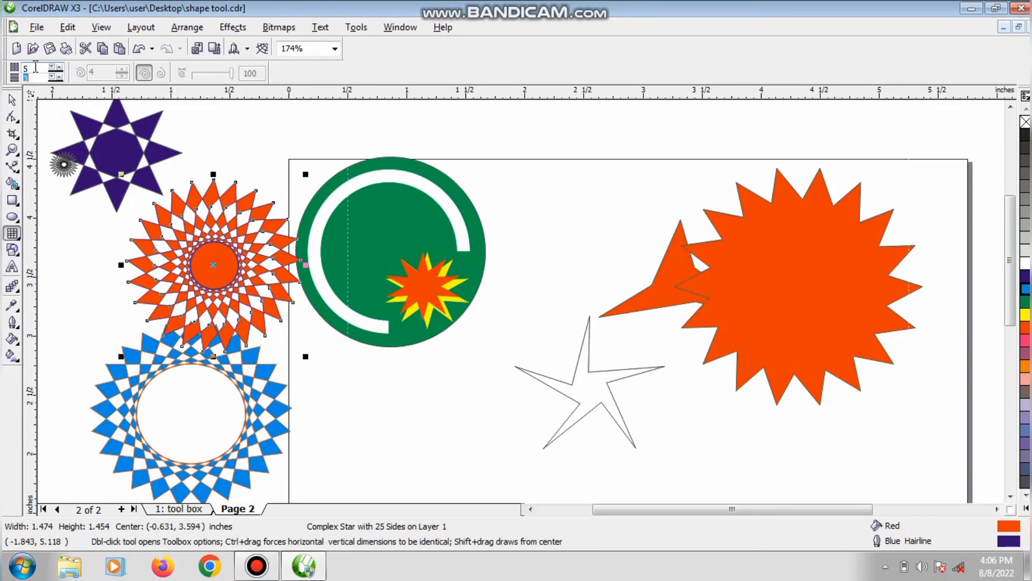
{"action": "left_click_drag", "start_coordinate": [476, 110], "coordinate": [893, 341]}
Fill the grid with cyan and shift it slightly up and right over the large red star
{"action": "left_click", "coordinate": [12, 100]}
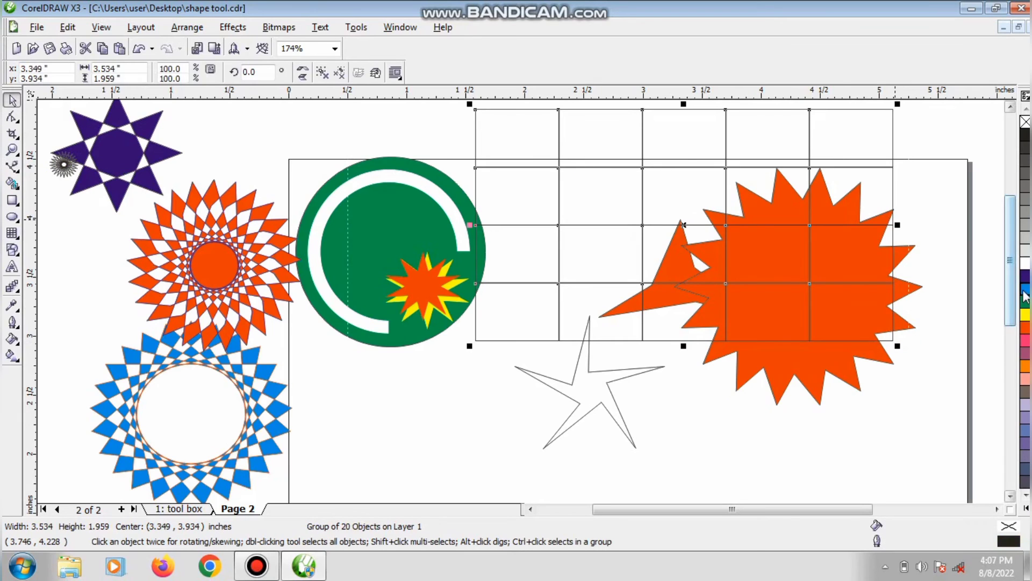
{"action": "left_click_drag", "start_coordinate": [1024, 292], "coordinate": [682, 228]}
{"action": "left_click_drag", "start_coordinate": [612, 312], "coordinate": [699, 320]}
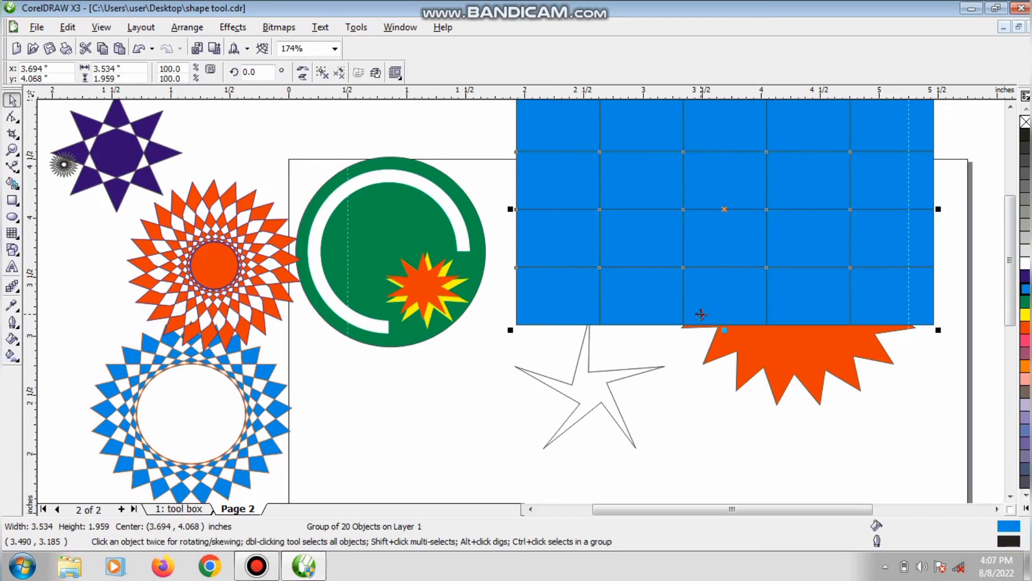
Draw two symmetrical spirals with 4 revolutions, one below the green circle and a larger one on the cyan grid
{"action": "left_click", "coordinate": [13, 237]}
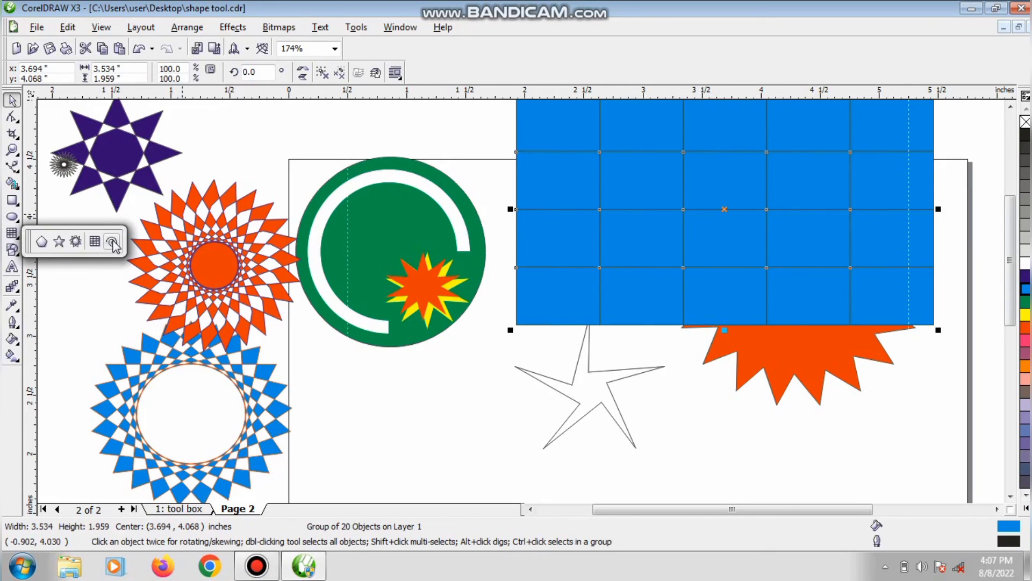
{"action": "left_click", "coordinate": [112, 242]}
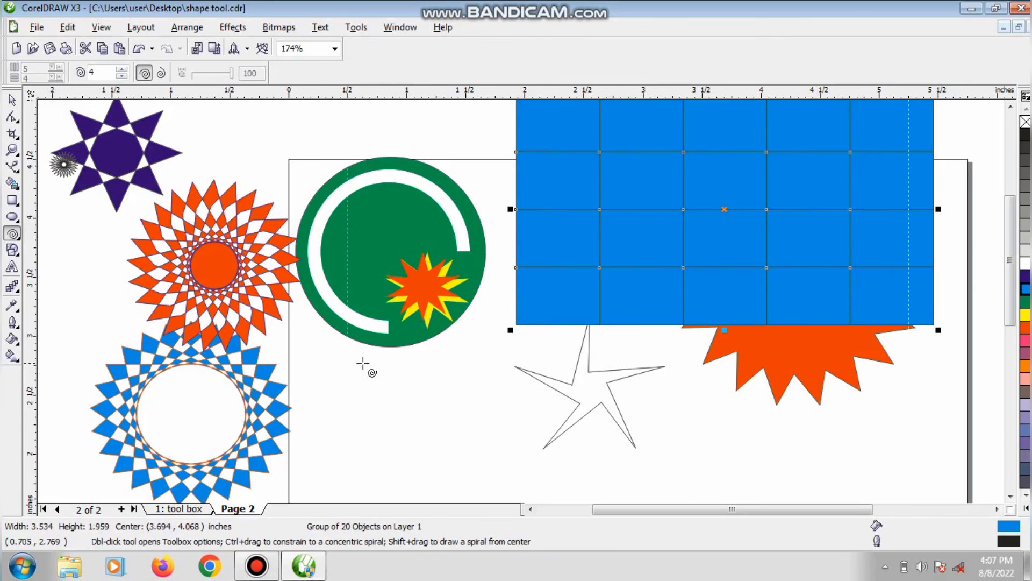
{"action": "left_click_drag", "start_coordinate": [313, 343], "coordinate": [429, 440]}
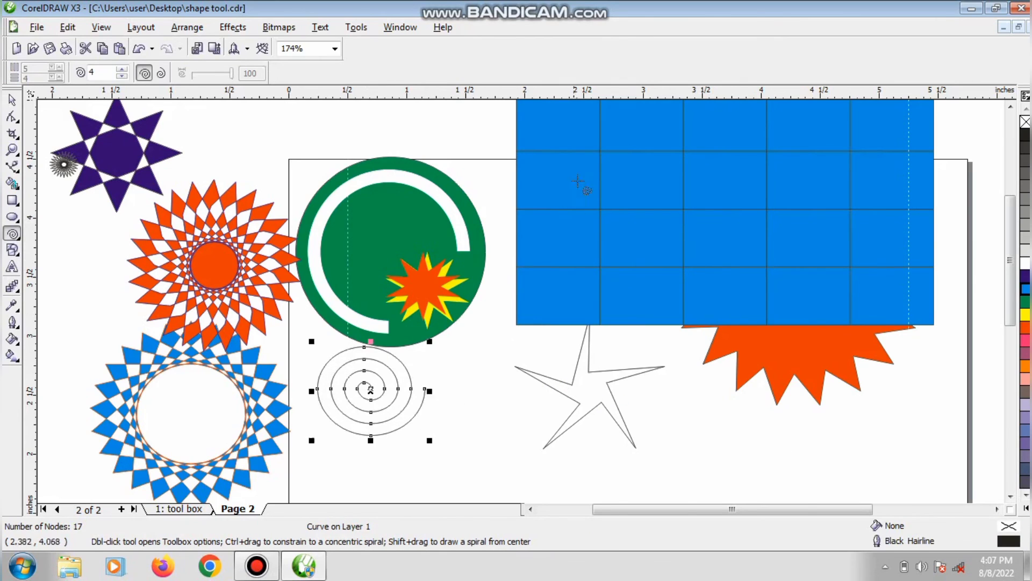
{"action": "left_click_drag", "start_coordinate": [576, 165], "coordinate": [741, 312]}
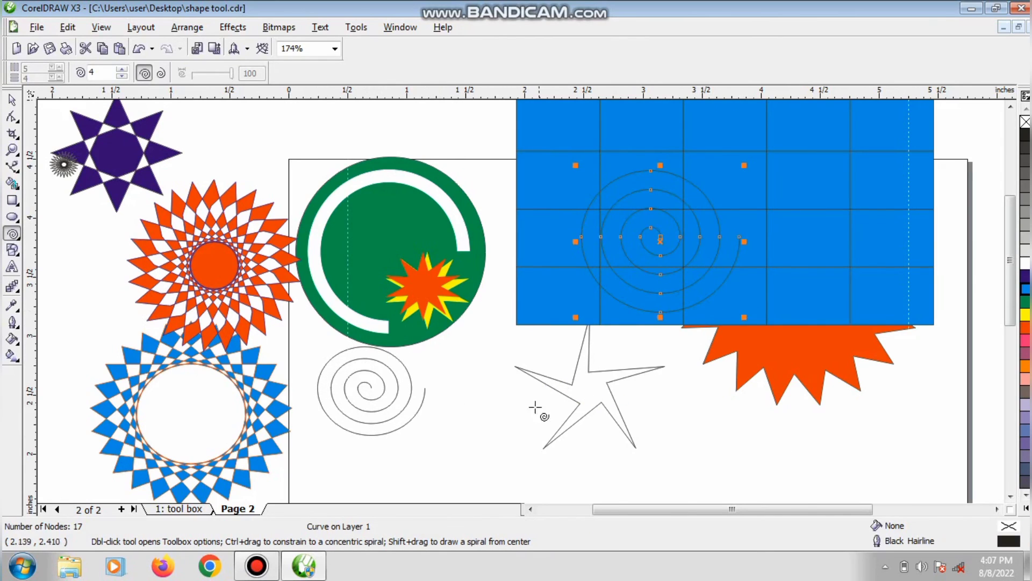
Draw a spiral with 7 revolutions overlapping the upper edge of the green circle, and deselect it
{"action": "key", "text": "Escape"}
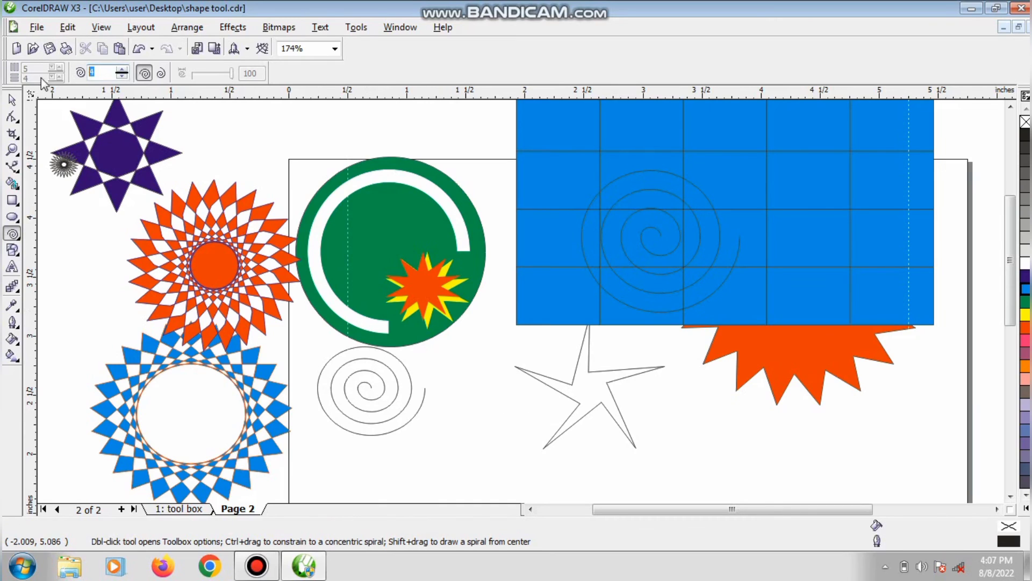
{"action": "left_click_drag", "start_coordinate": [334, 106], "coordinate": [451, 228]}
{"action": "key", "text": "Escape"}
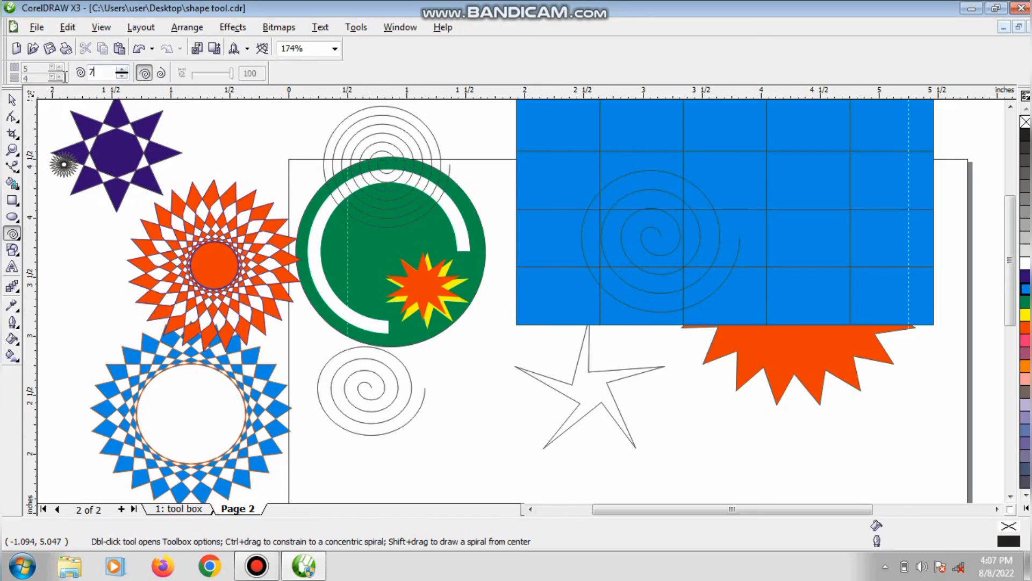
Draw four 2-revolution spirals: over the grid's lower-left corner, the large red star, the spiral below the green circle, and the white five-pointed star
{"action": "left_click_drag", "start_coordinate": [508, 235], "coordinate": [652, 397]}
{"action": "left_click_drag", "start_coordinate": [873, 433], "coordinate": [732, 320]}
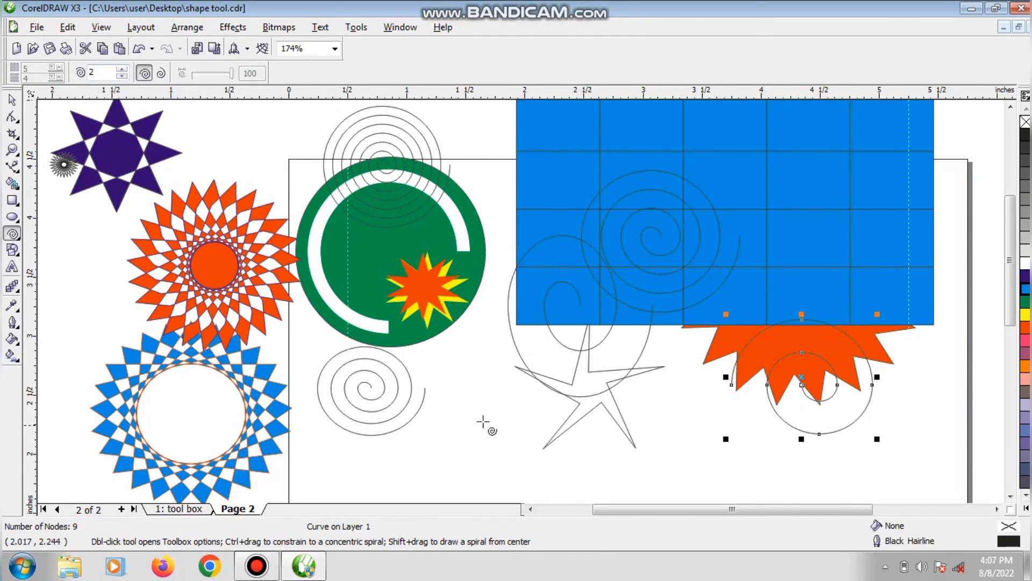
{"action": "left_click_drag", "start_coordinate": [499, 454], "coordinate": [346, 310]}
{"action": "left_click_drag", "start_coordinate": [540, 355], "coordinate": [699, 493]}
{"action": "left_click", "coordinate": [175, 124]}
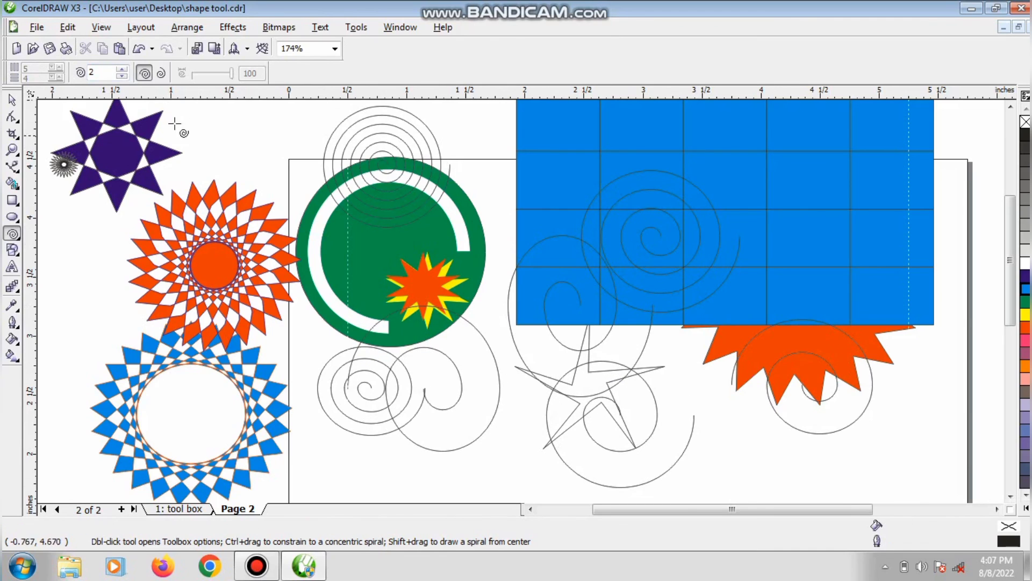
Draw a symmetrical spiral with 4 revolutions, about 1.45 by 1.24 inches, over the upper-left part of the cyan grid
{"action": "double_click", "coordinate": [102, 71]}
{"action": "left_click_drag", "start_coordinate": [511, 112], "coordinate": [693, 268]}
{"action": "left_click", "coordinate": [12, 100]}
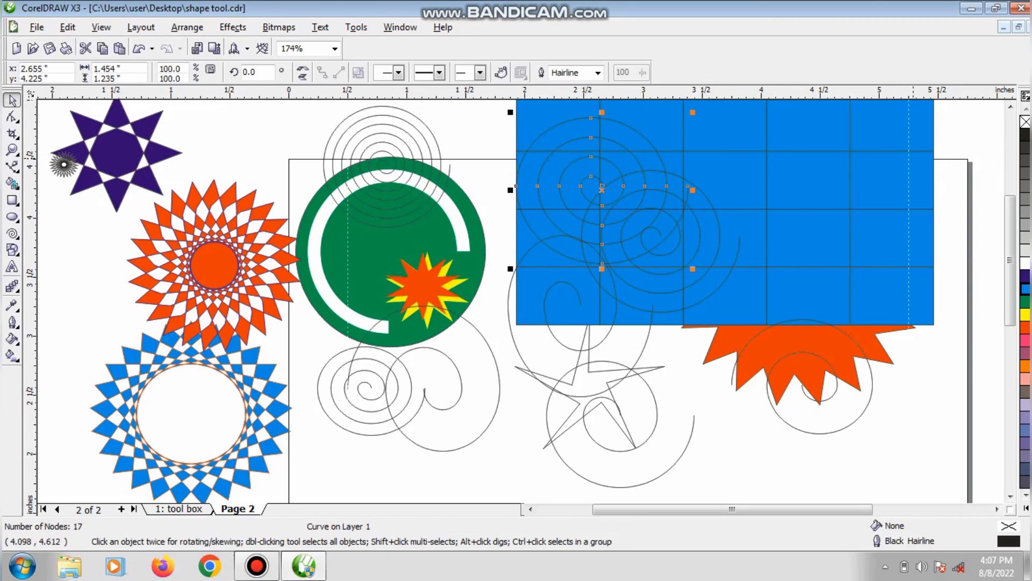
Give the new spiral on the grid a yellow fill and an 8.0 pt yellow outline
{"action": "left_click", "coordinate": [1025, 314]}
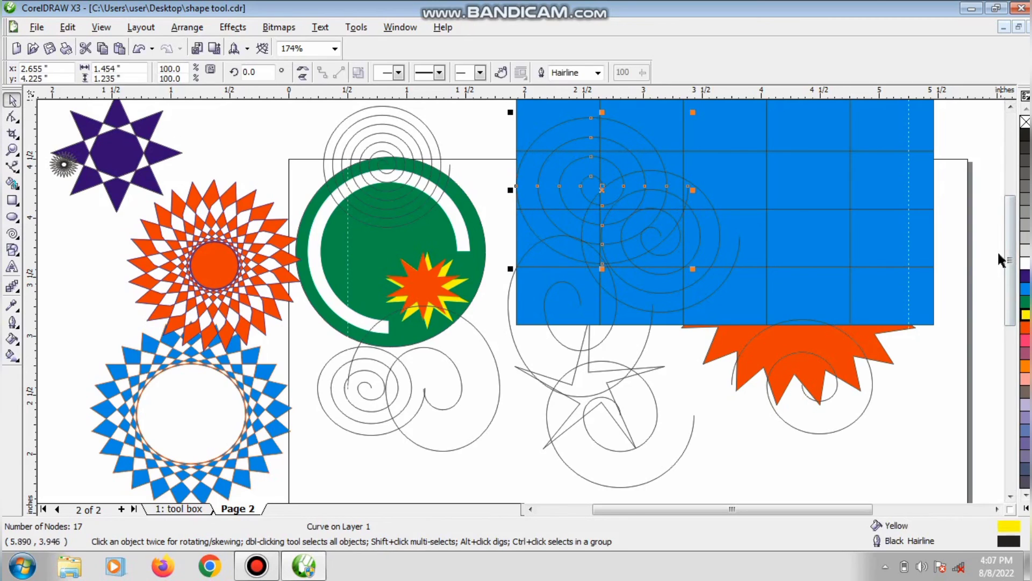
{"action": "right_click", "coordinate": [1025, 327]}
{"action": "left_click", "coordinate": [598, 73]}
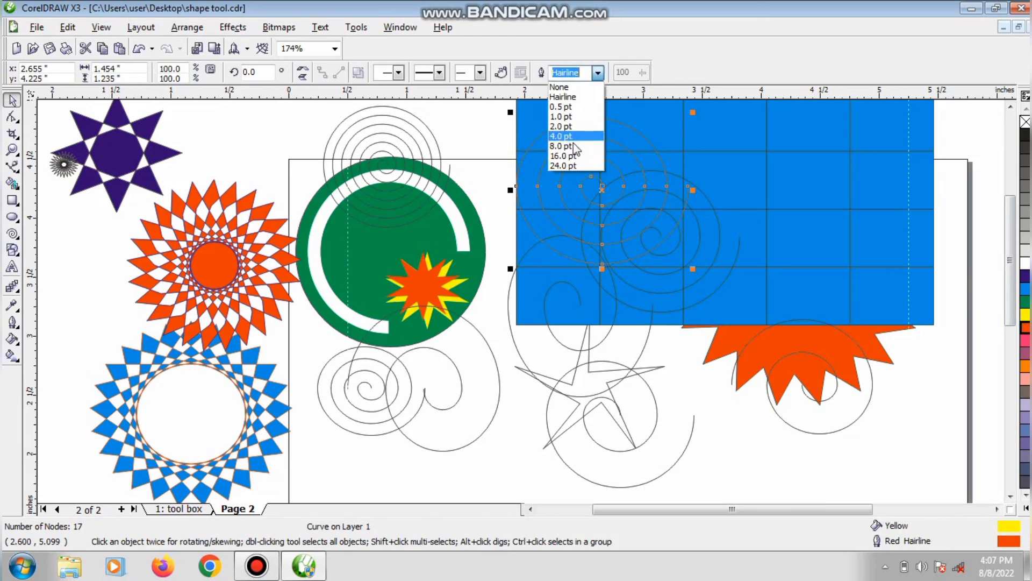
{"action": "left_click", "coordinate": [580, 147]}
{"action": "right_click", "coordinate": [1025, 316]}
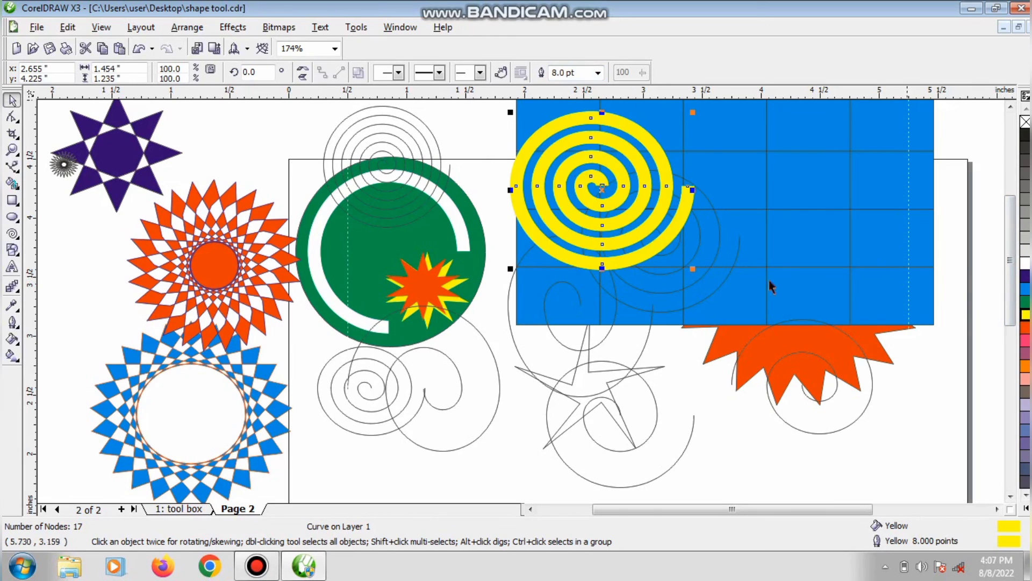
Move the yellow spiral over the green circle's upper-right edge and stack two slightly offset copies on it, outlined in green and red
{"action": "mouse_move", "coordinate": [593, 179]}
{"action": "left_mouse_down"}
{"action": "mouse_move", "coordinate": [479, 170]}
{"action": "mouse_move", "coordinate": [474, 181]}
{"action": "mouse_move", "coordinate": [497, 185]}
{"action": "left_mouse_up"}
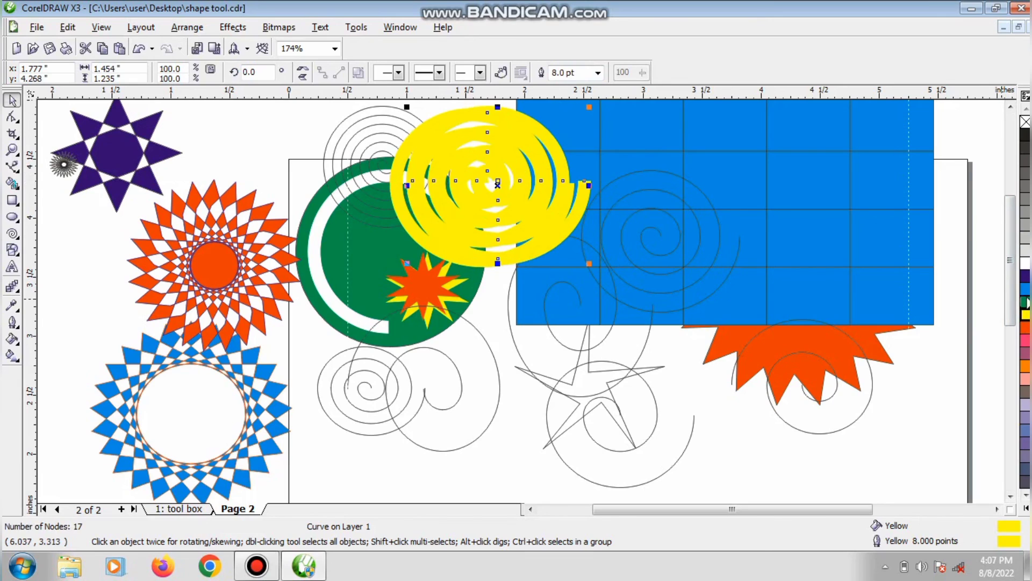
{"action": "right_click", "coordinate": [1025, 301]}
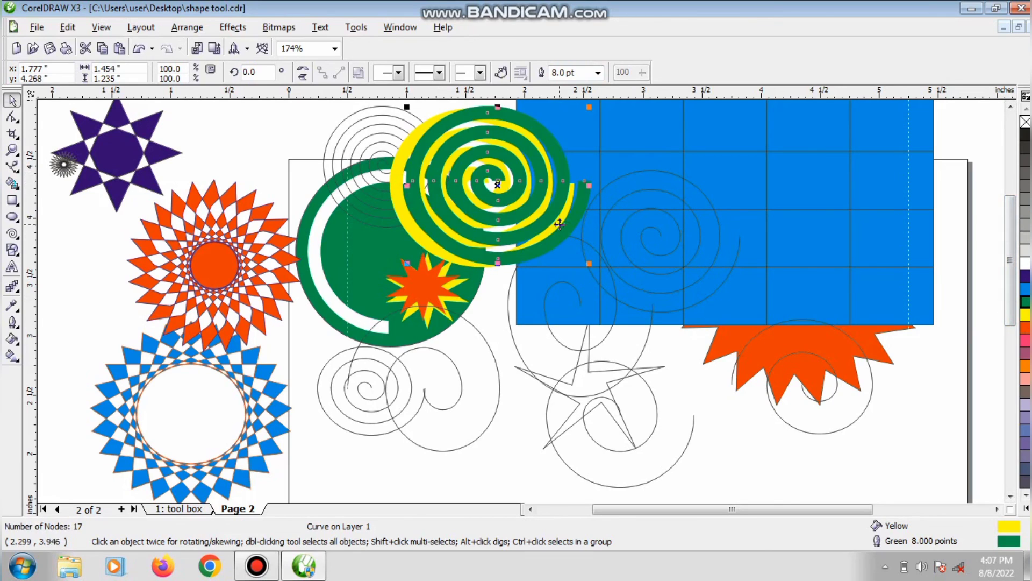
{"action": "left_click_drag", "start_coordinate": [498, 195], "coordinate": [517, 176]}
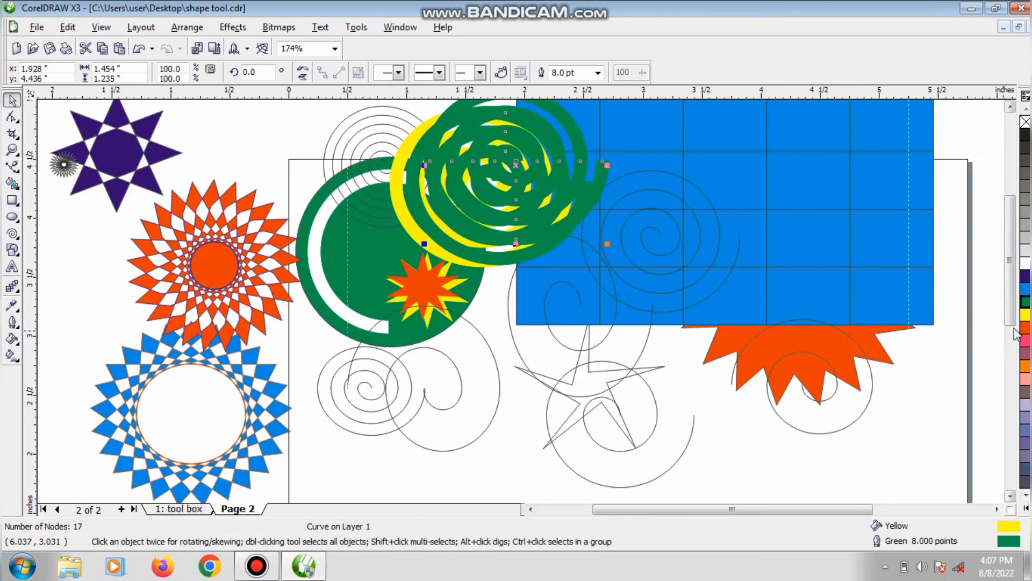
{"action": "right_click", "coordinate": [1023, 331]}
{"action": "left_click_drag", "start_coordinate": [491, 220], "coordinate": [482, 229]}
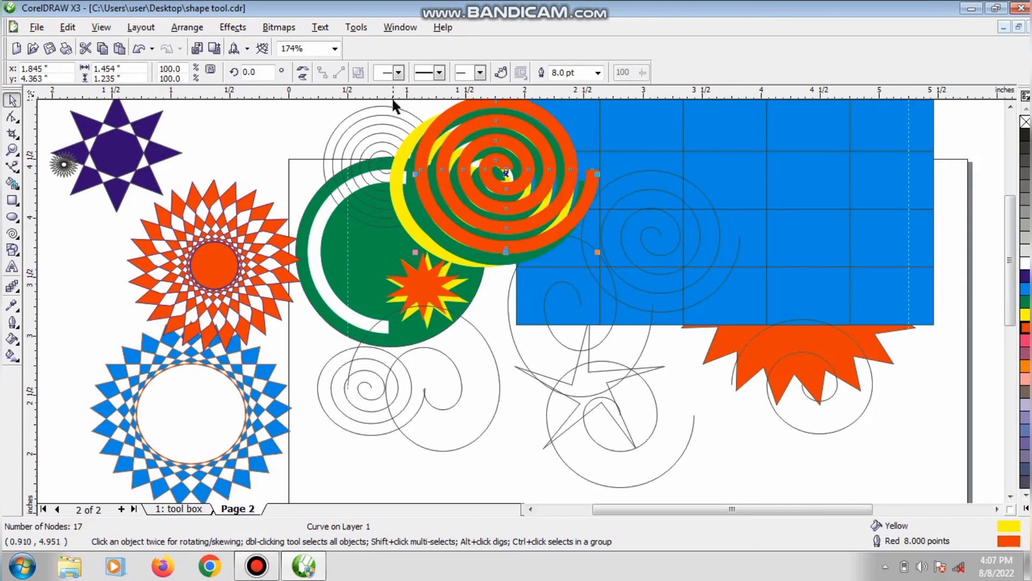
Mirror the red spiral horizontally, move it to the right end of the cyan grid, and mirror it vertically
{"action": "left_click", "coordinate": [306, 77]}
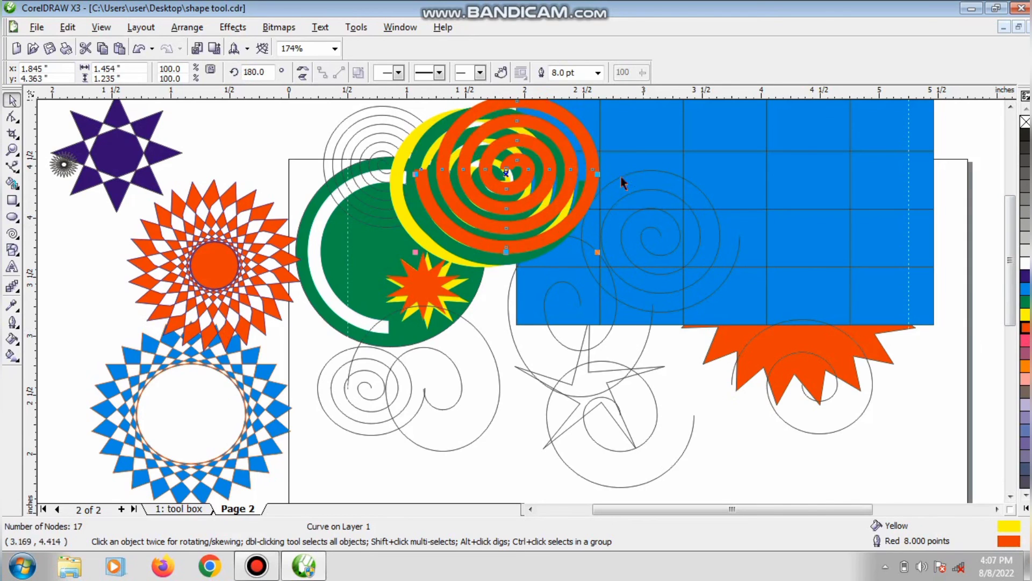
{"action": "left_click_drag", "start_coordinate": [621, 179], "coordinate": [976, 207]}
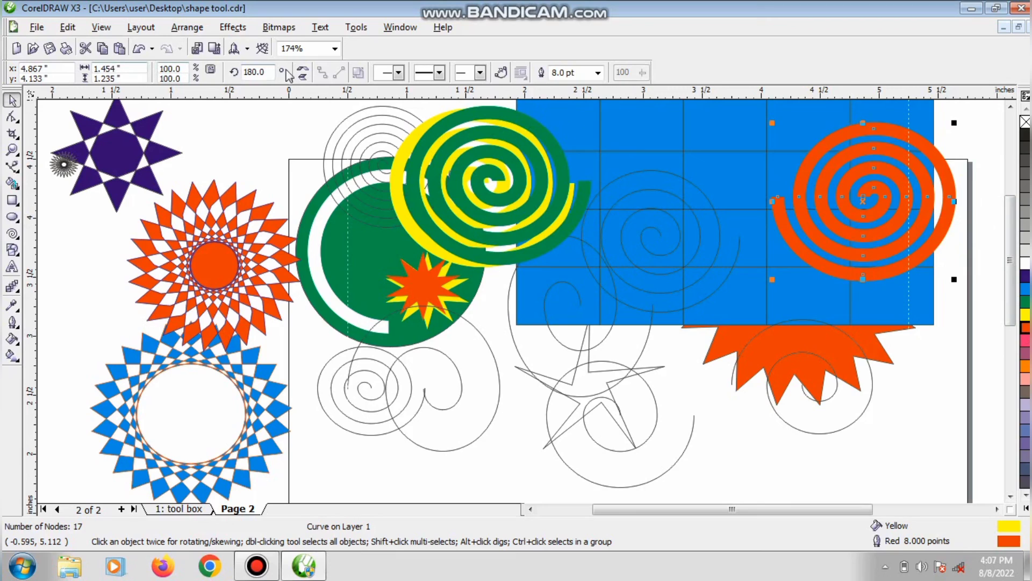
{"action": "left_click", "coordinate": [302, 78]}
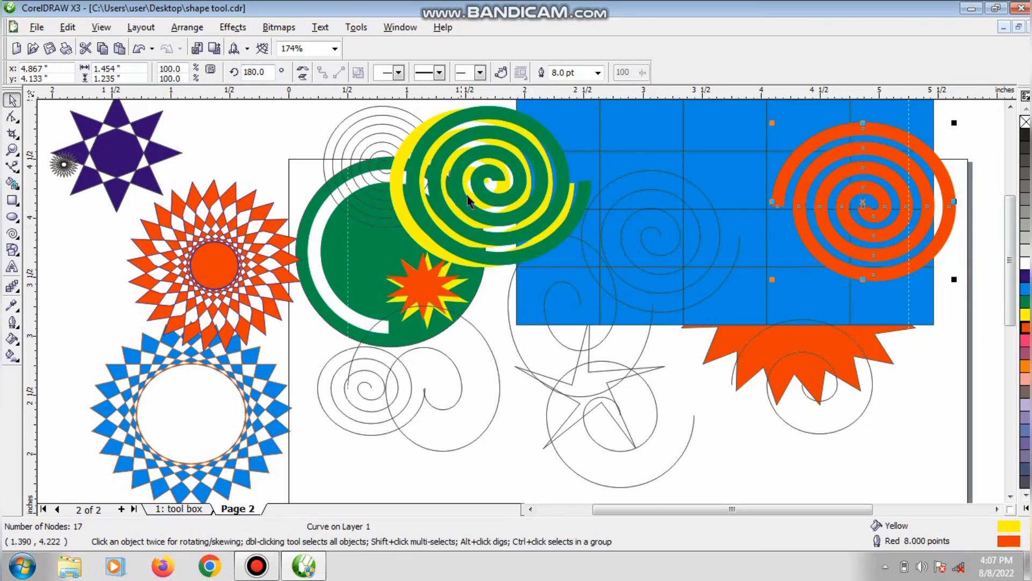
Move the yellow spiral out from under the green one onto the cyan grid, left of the red spiral
{"action": "left_click", "coordinate": [560, 173]}
{"action": "left_click_drag", "start_coordinate": [559, 174], "coordinate": [725, 176]}
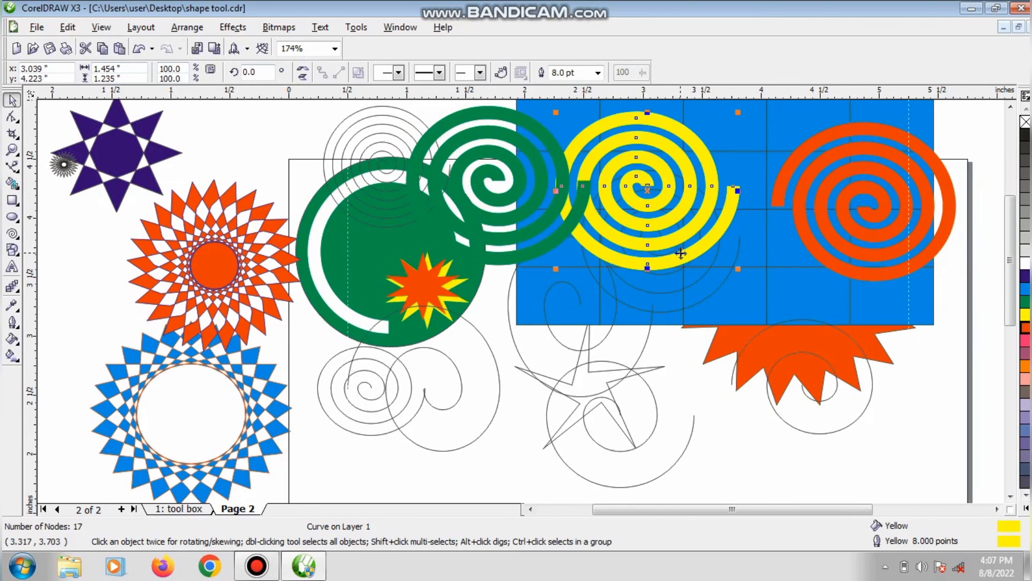